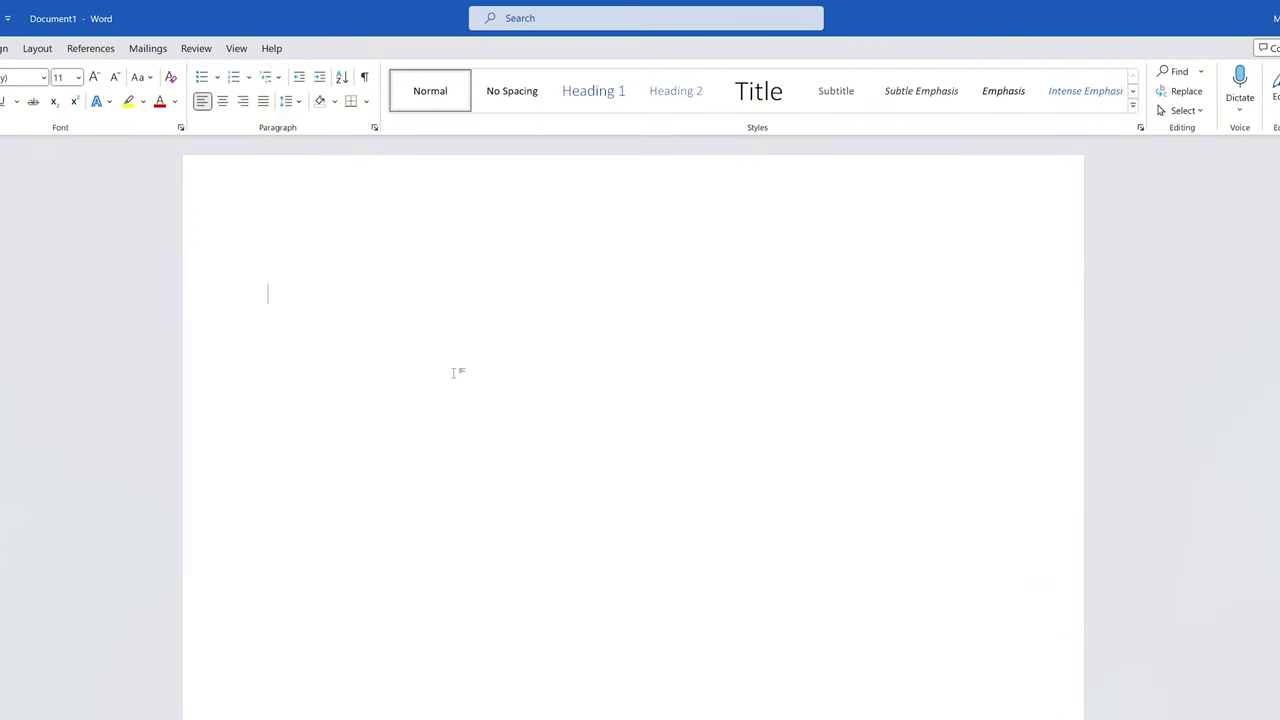
Paste the EDT grid map picture into the Word report.
key(ctrl+v)
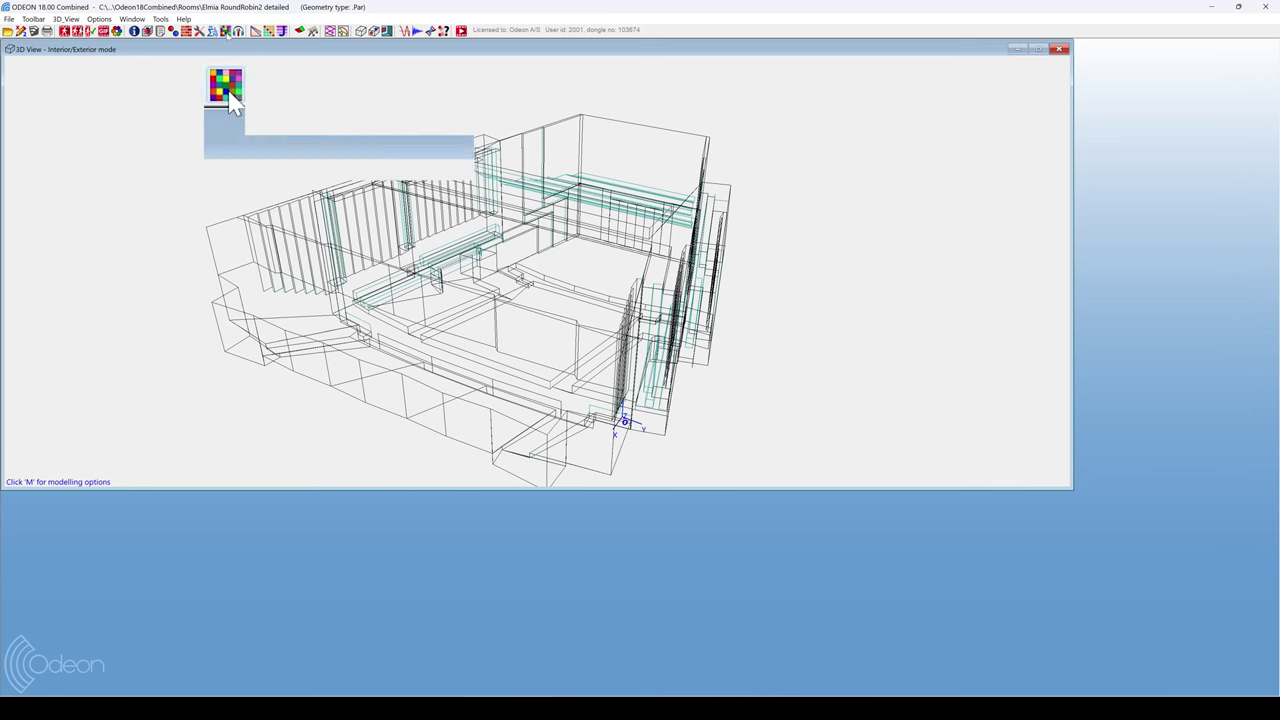
Open the grid definition window and scroll through the room's surfaces listed by layer.
click(225, 31)
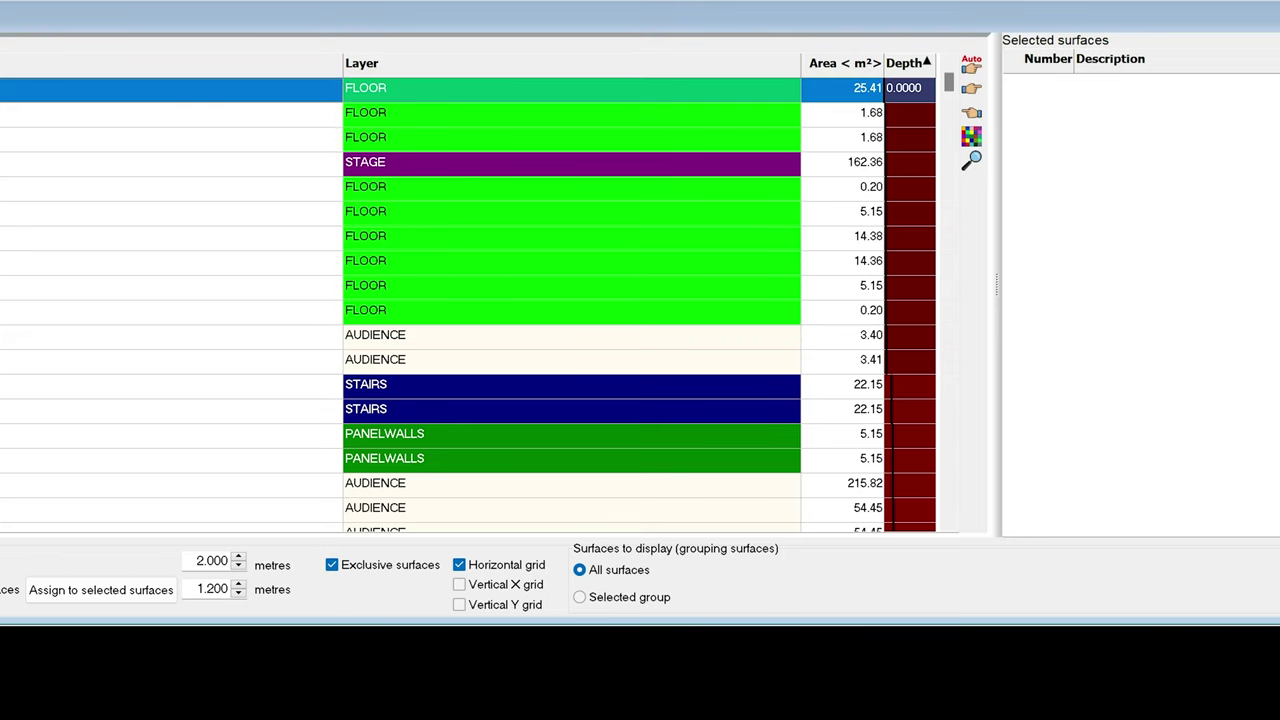
drag(949, 84, 953, 490)
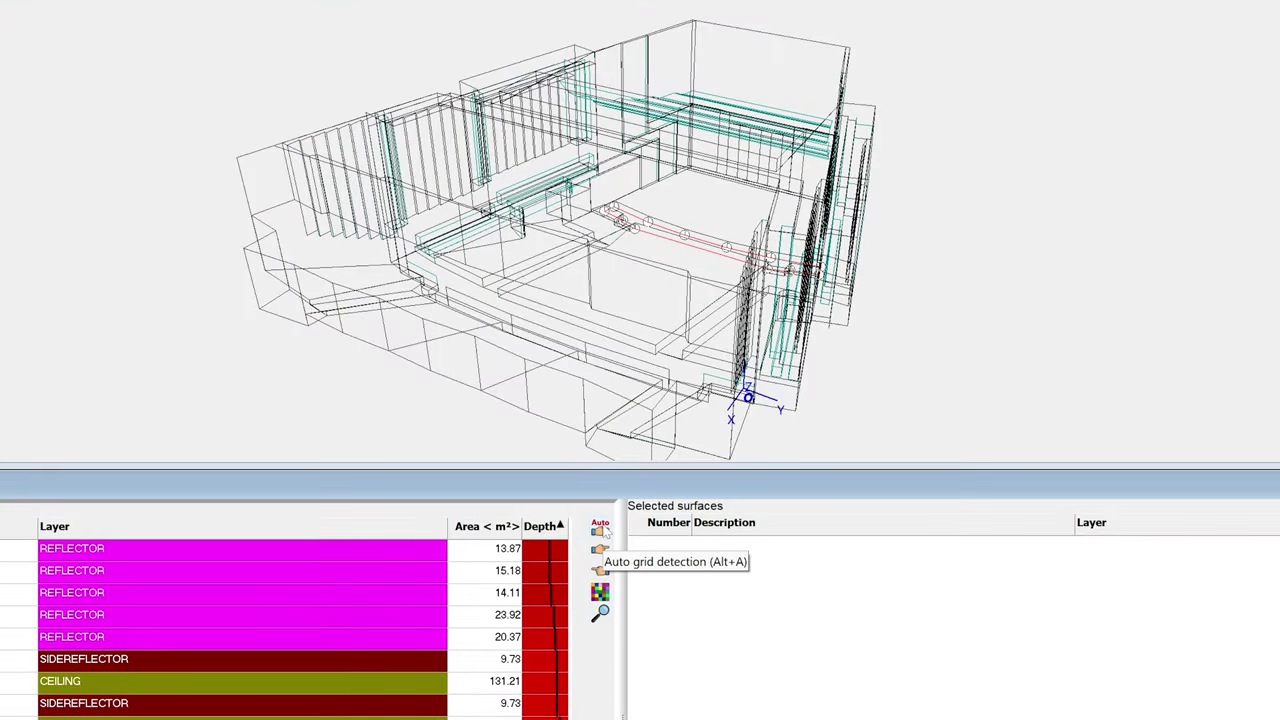
Auto-detect receiver surfaces and orbit the model to check the resulting grid patches.
click(516, 66)
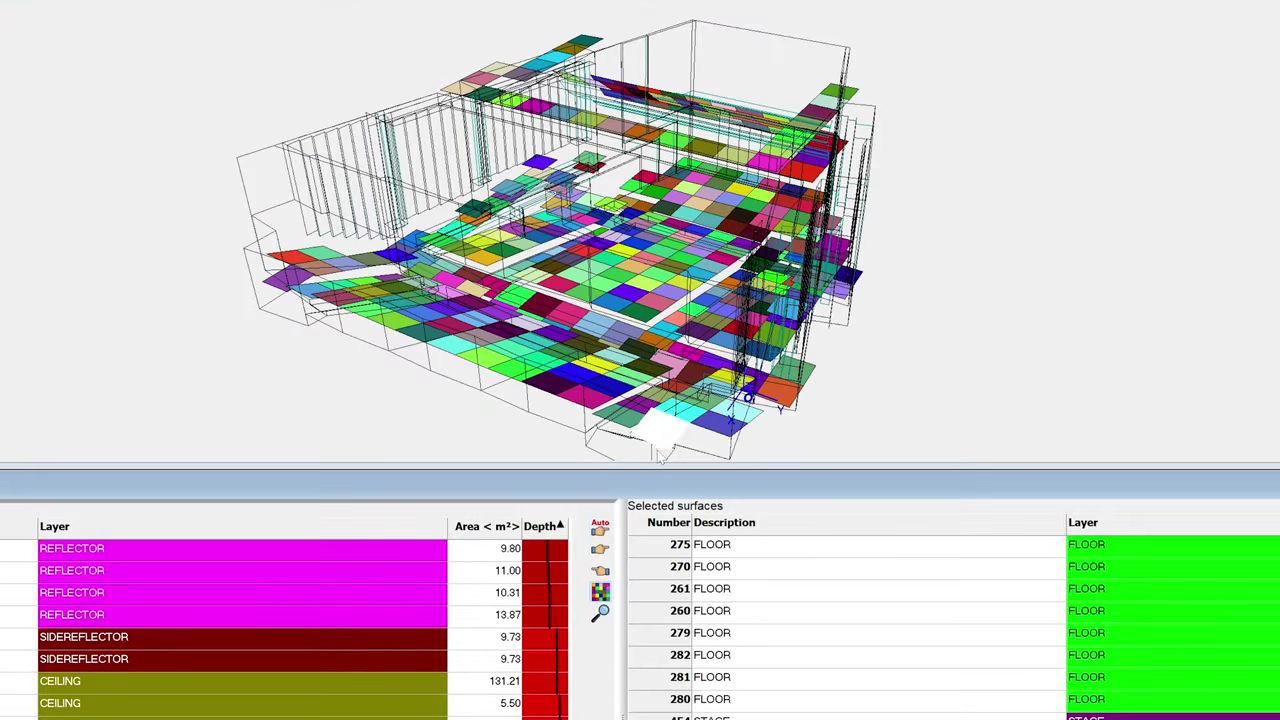
drag(825, 341, 565, 335)
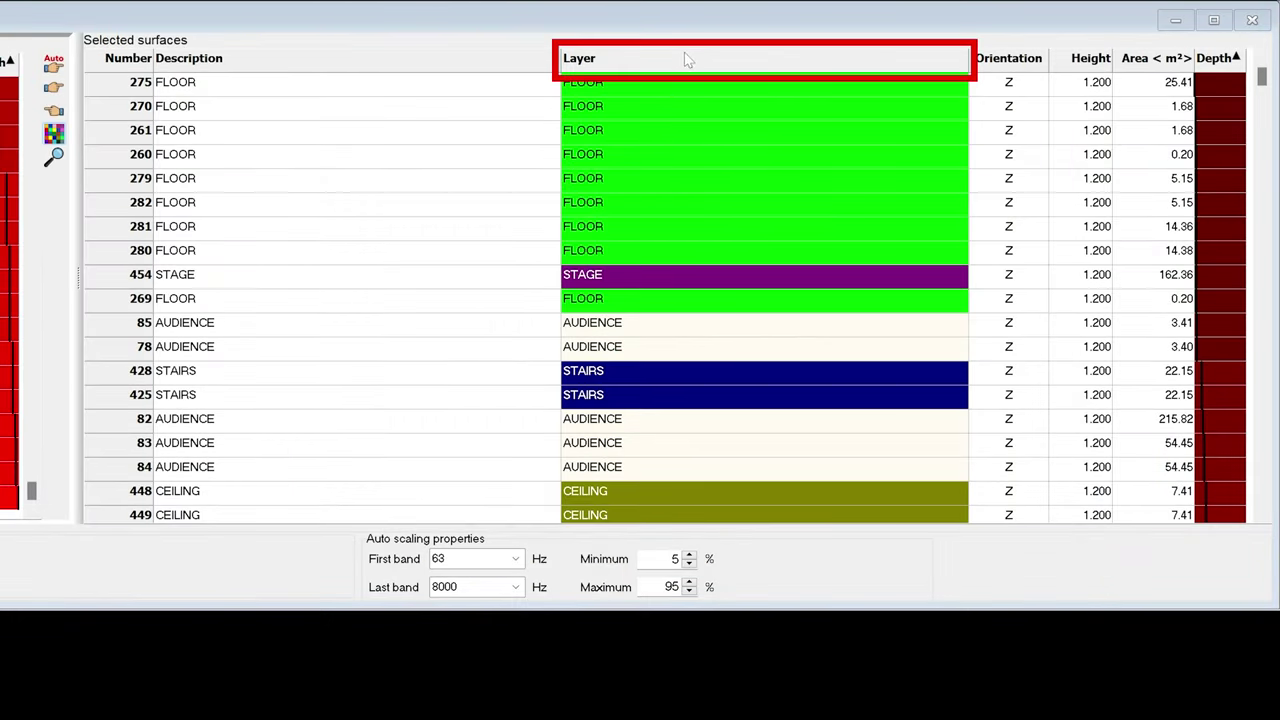
Sort selected surfaces by layer and deselect the three CEILING surfaces from the grid.
click(698, 60)
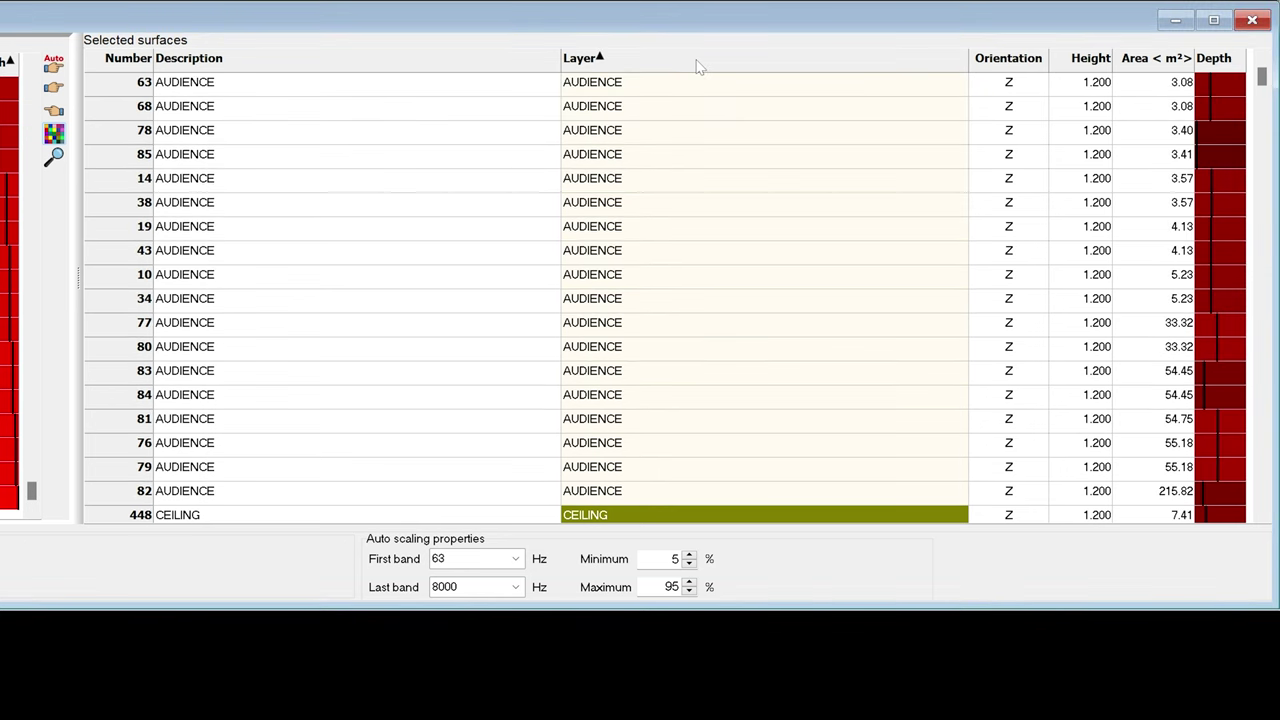
scroll(800, 265, down, 3)
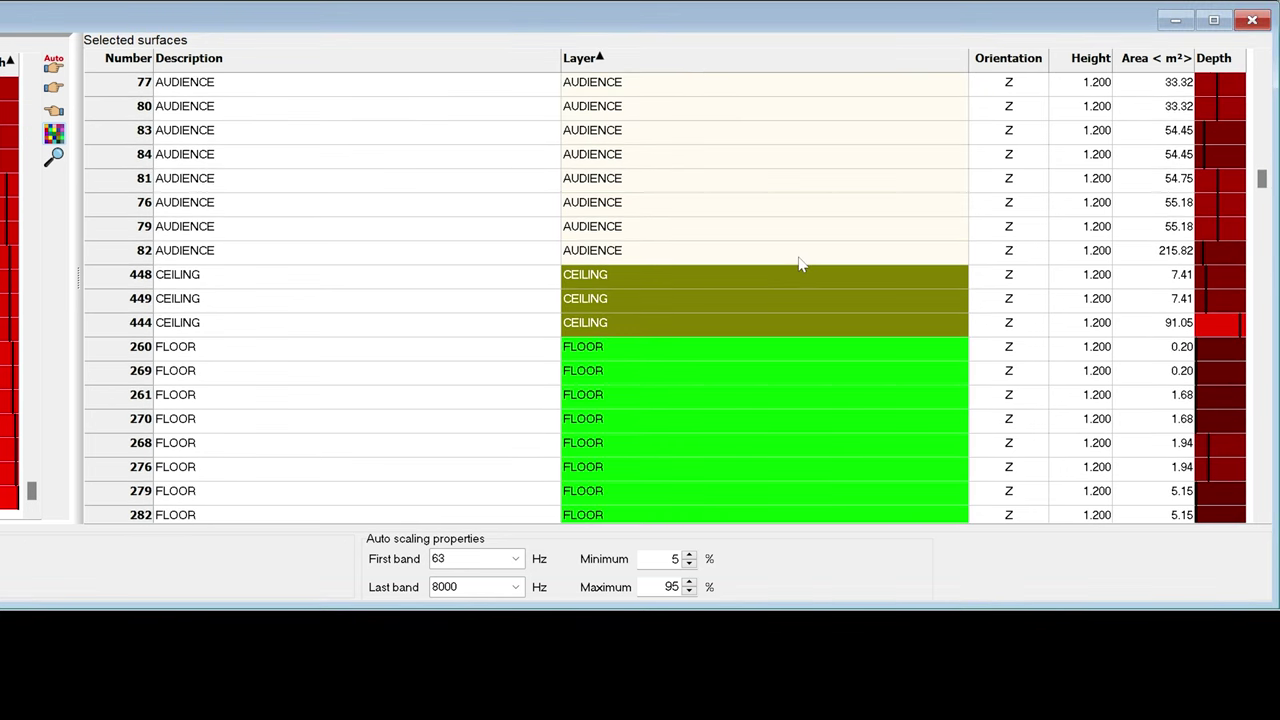
click(803, 279)
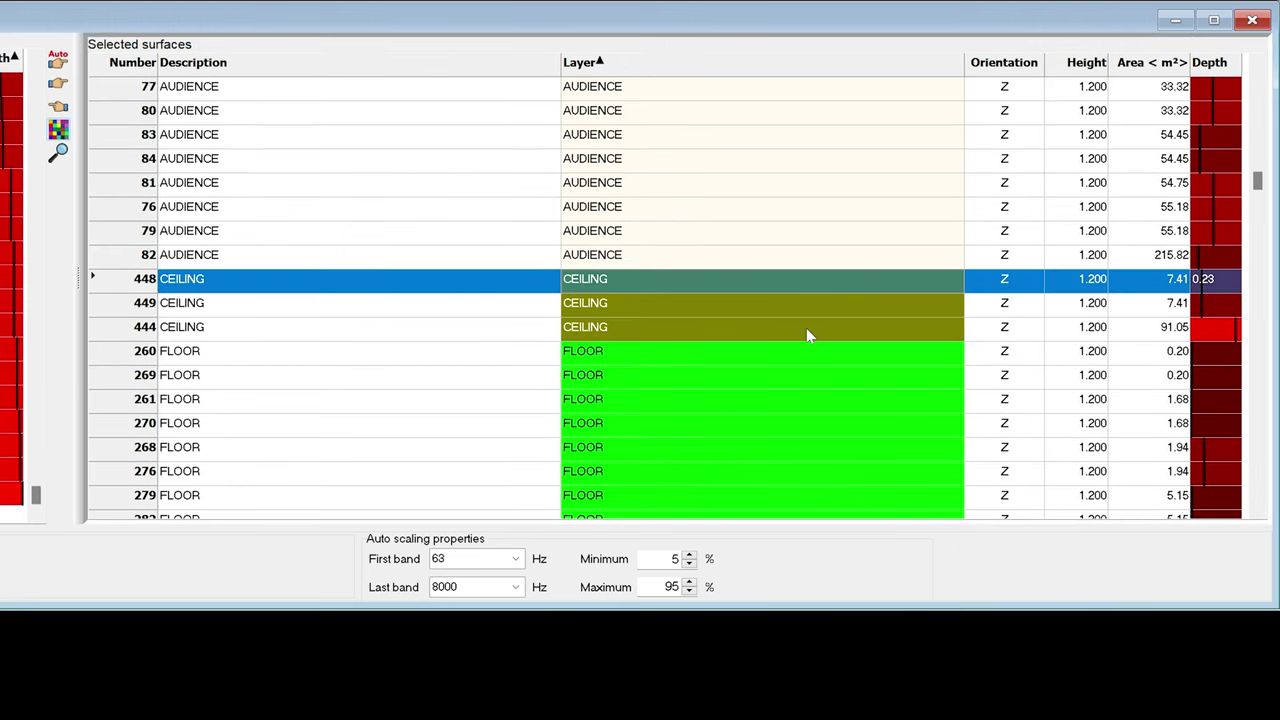
shift+click(806, 328)
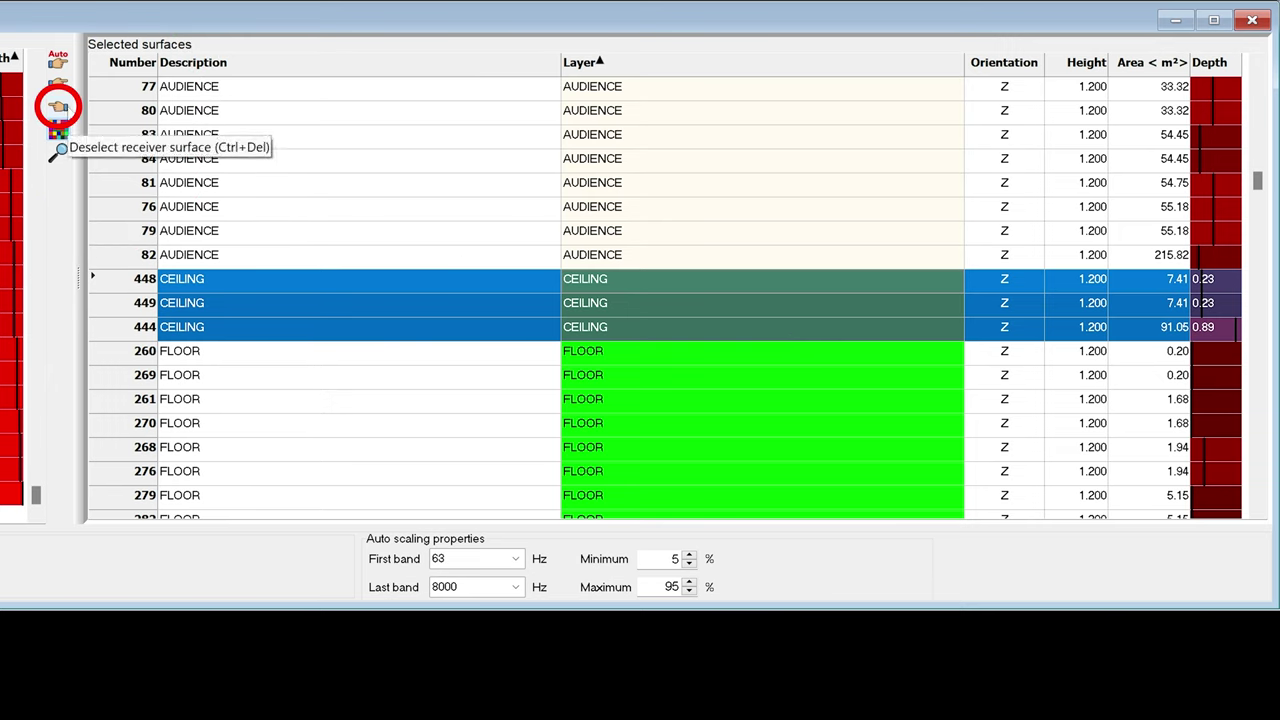
click(58, 107)
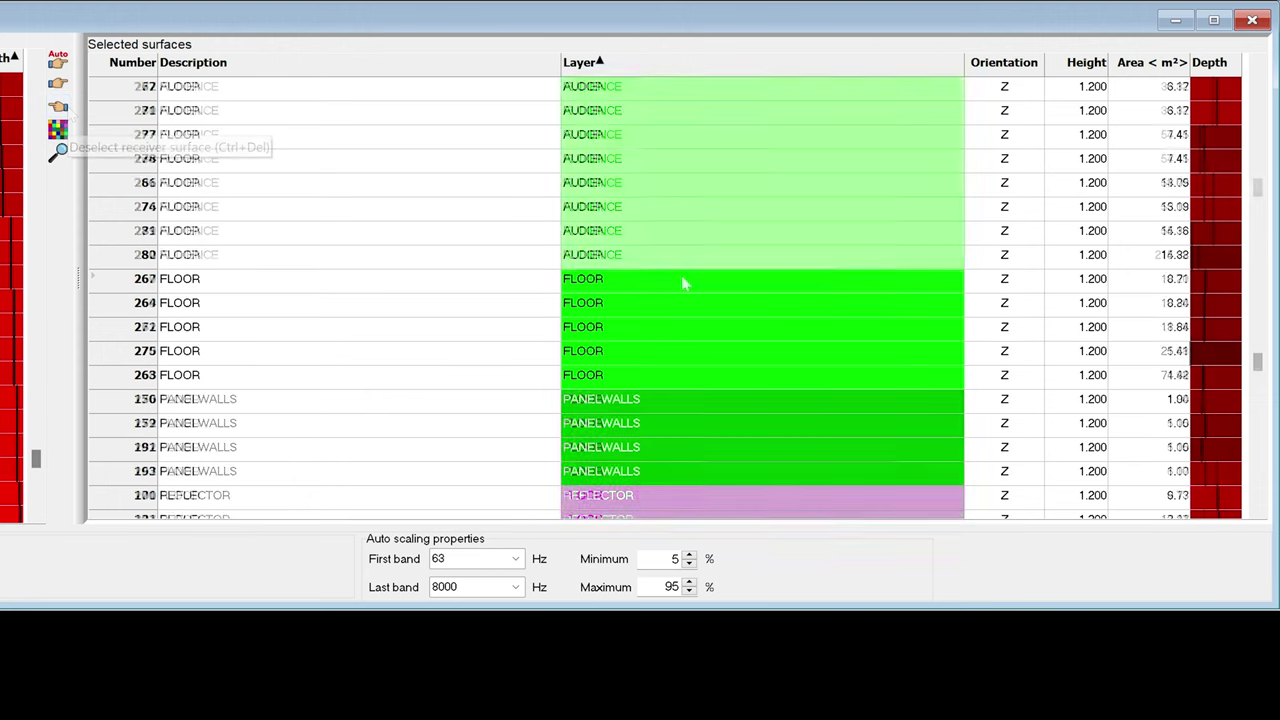
Remove the eight REFLECTOR surfaces, from surface 100 onward, from the receiver grid.
scroll(683, 284, down, 4)
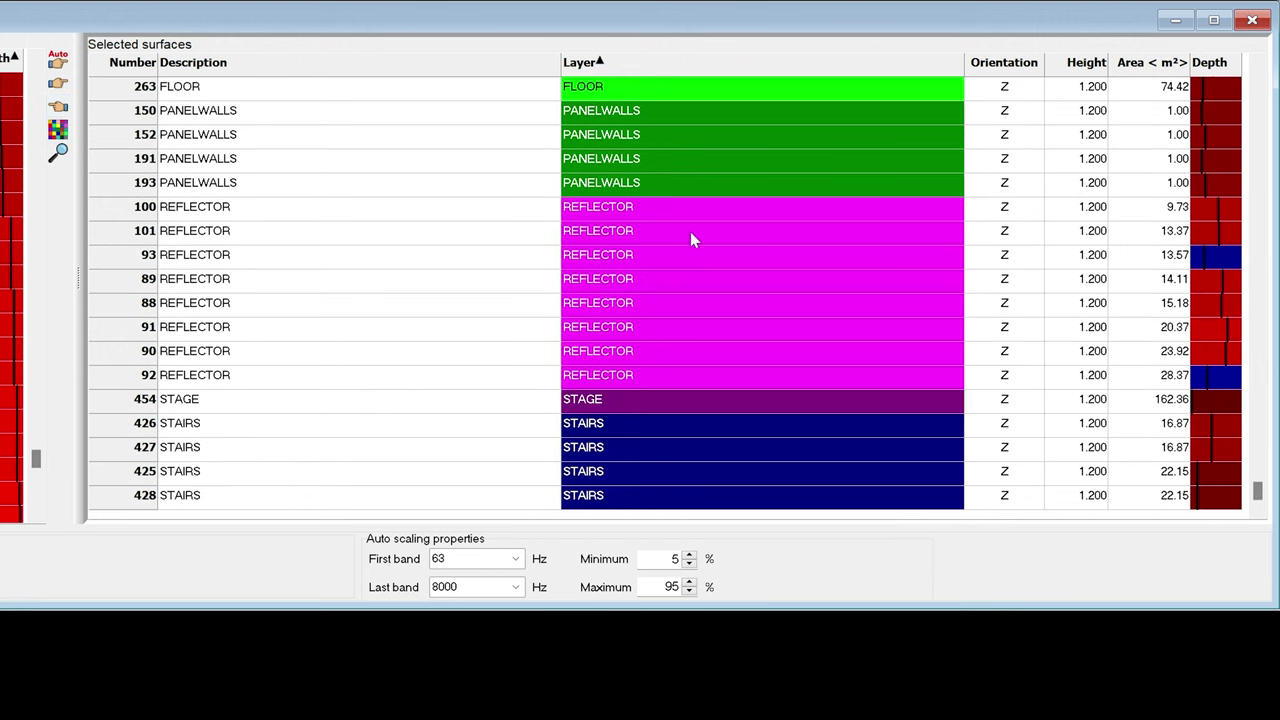
click(697, 211)
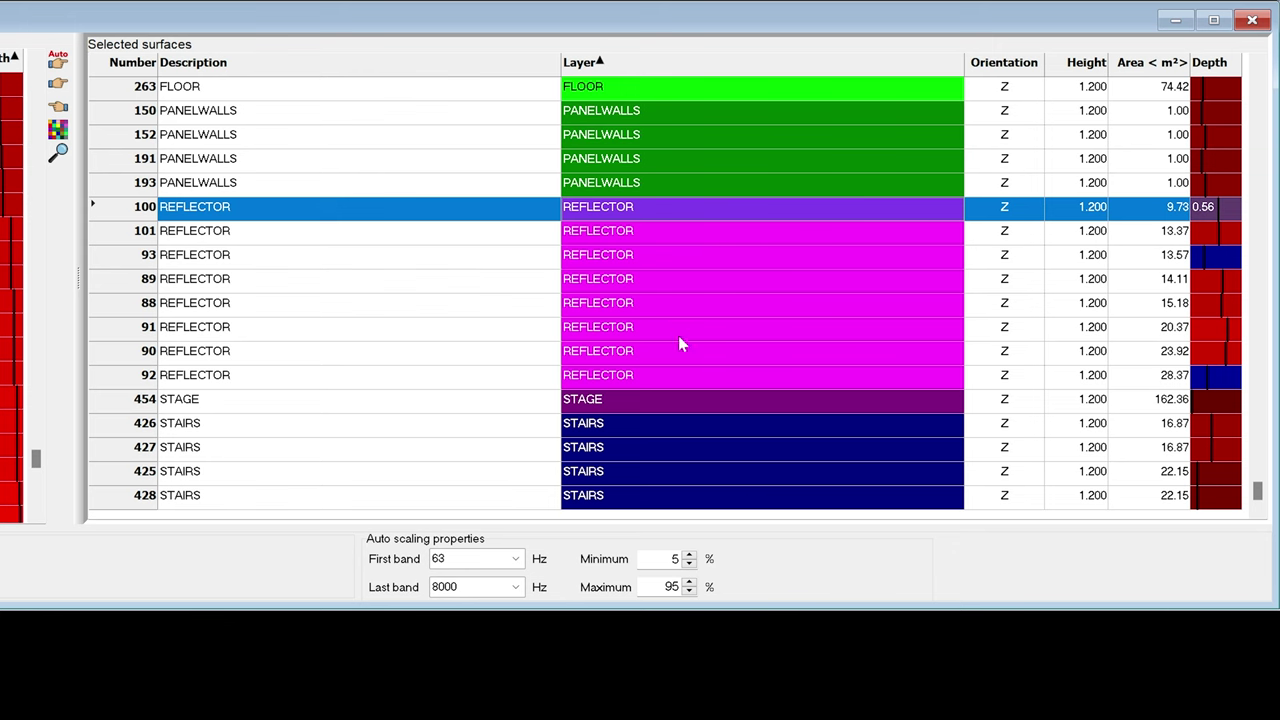
shift+click(673, 385)
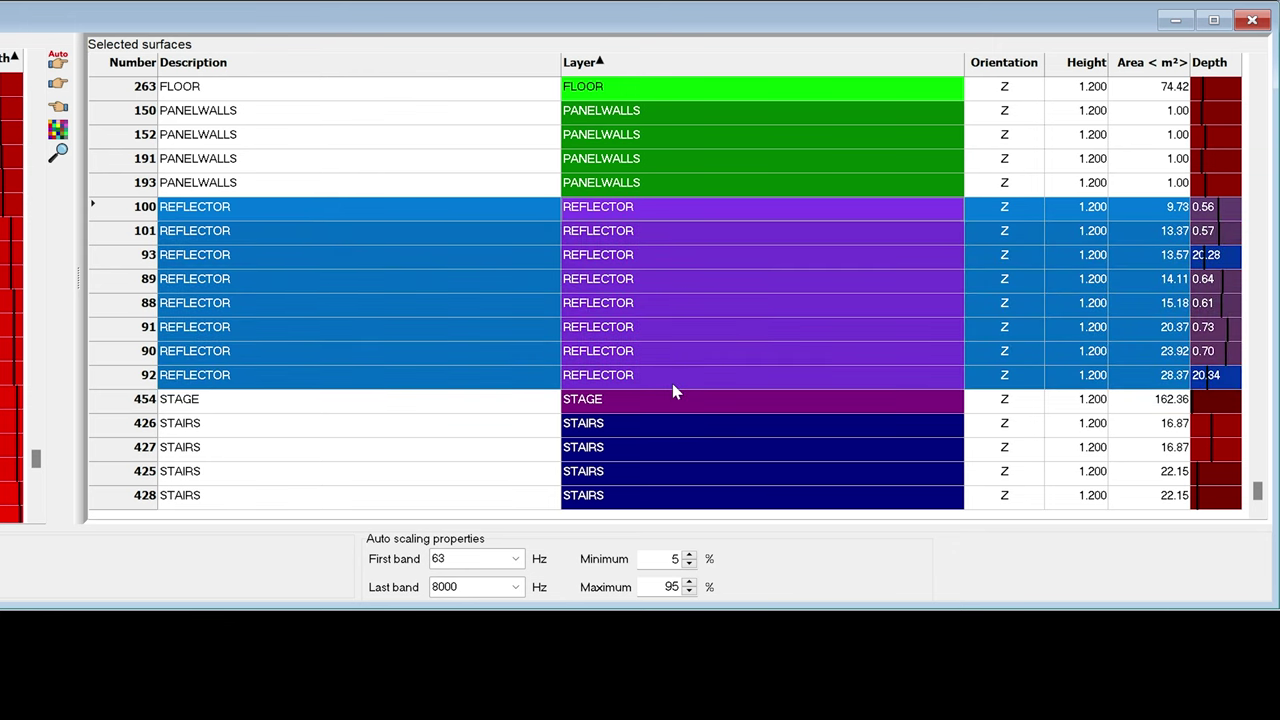
key(ctrl+Delete)
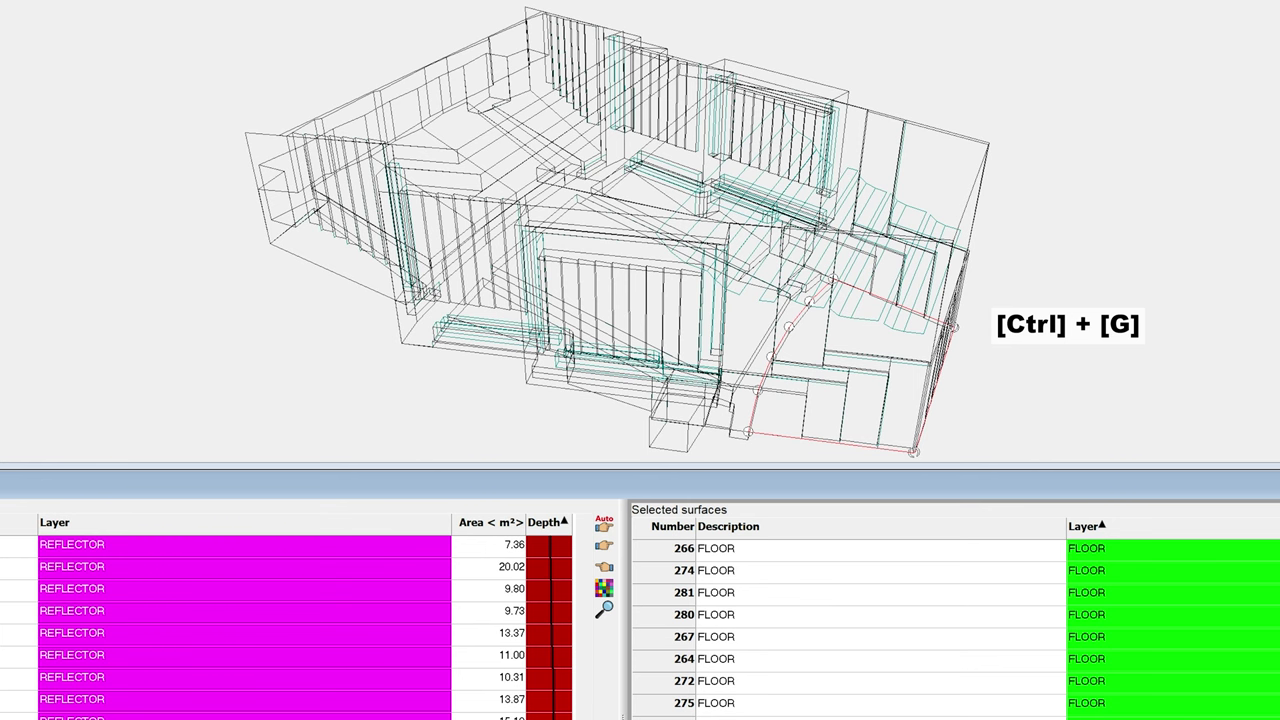
Display the receiver grid and change the receiver spacing from 2.000 to 1 m.
key(ctrl+g)
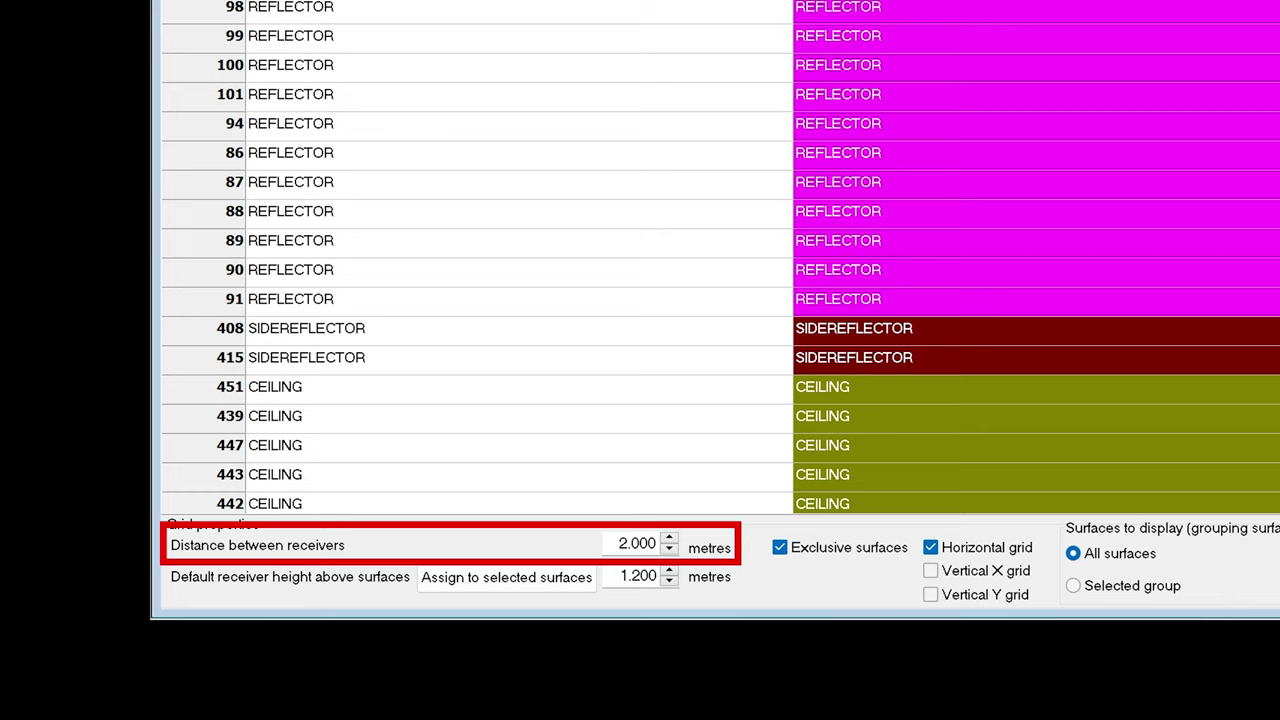
click(624, 543)
double_click(624, 543)
text(1)
key(Return)
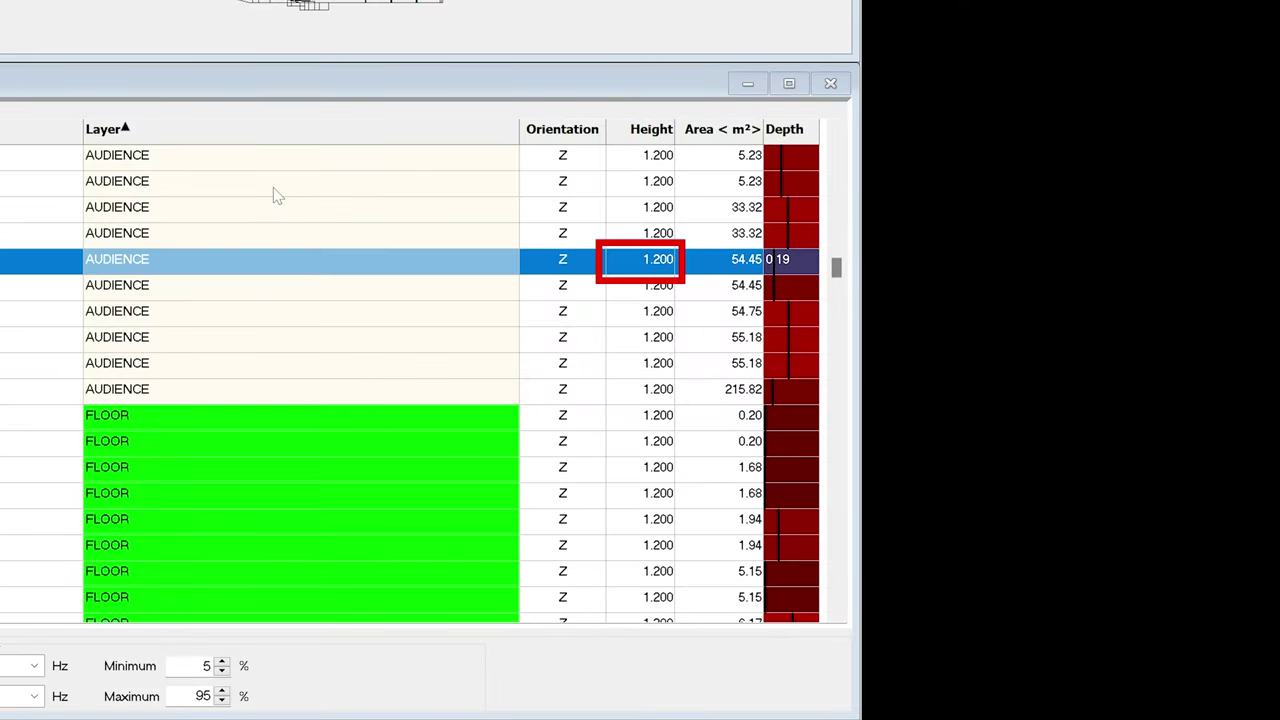
Set the selected AUDIENCE surface's receiver height to 3.000 m.
click(630, 268)
click(630, 268)
text(3)
key(Return)
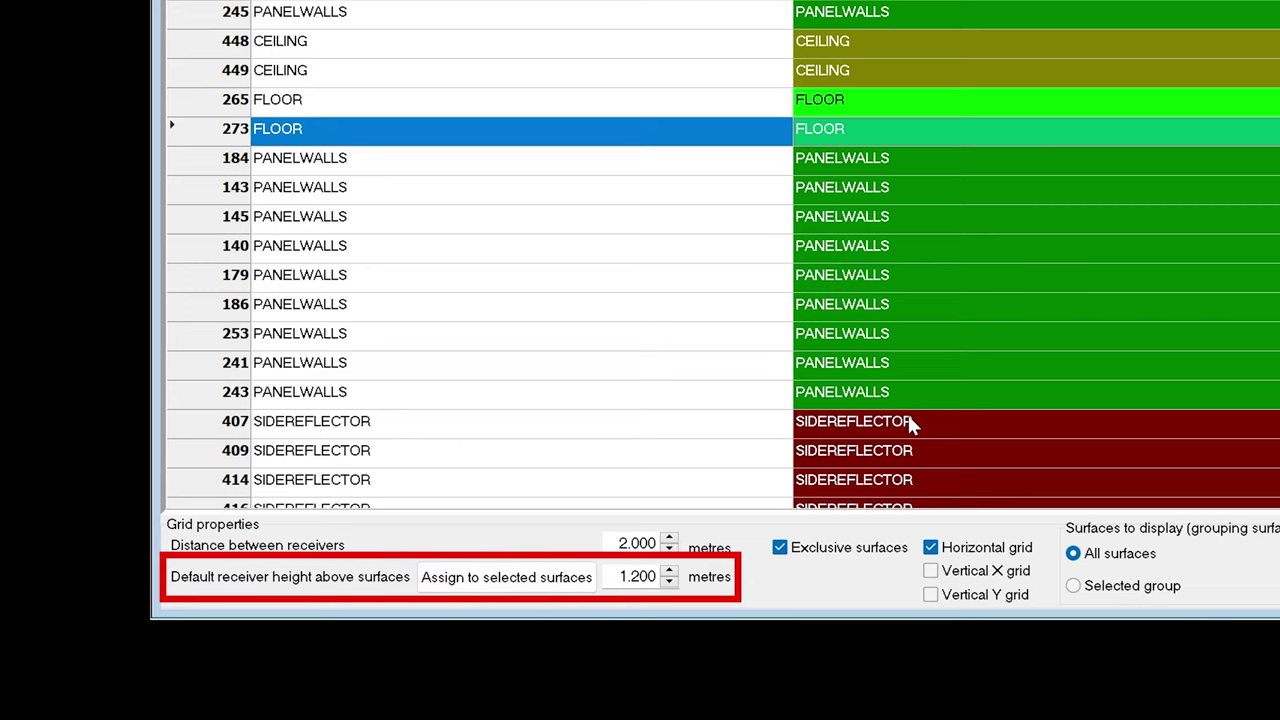
Set default receiver height to 1.8 m and add the 12.26 m² floor surface 273.
double_click(650, 576)
text(1.8)
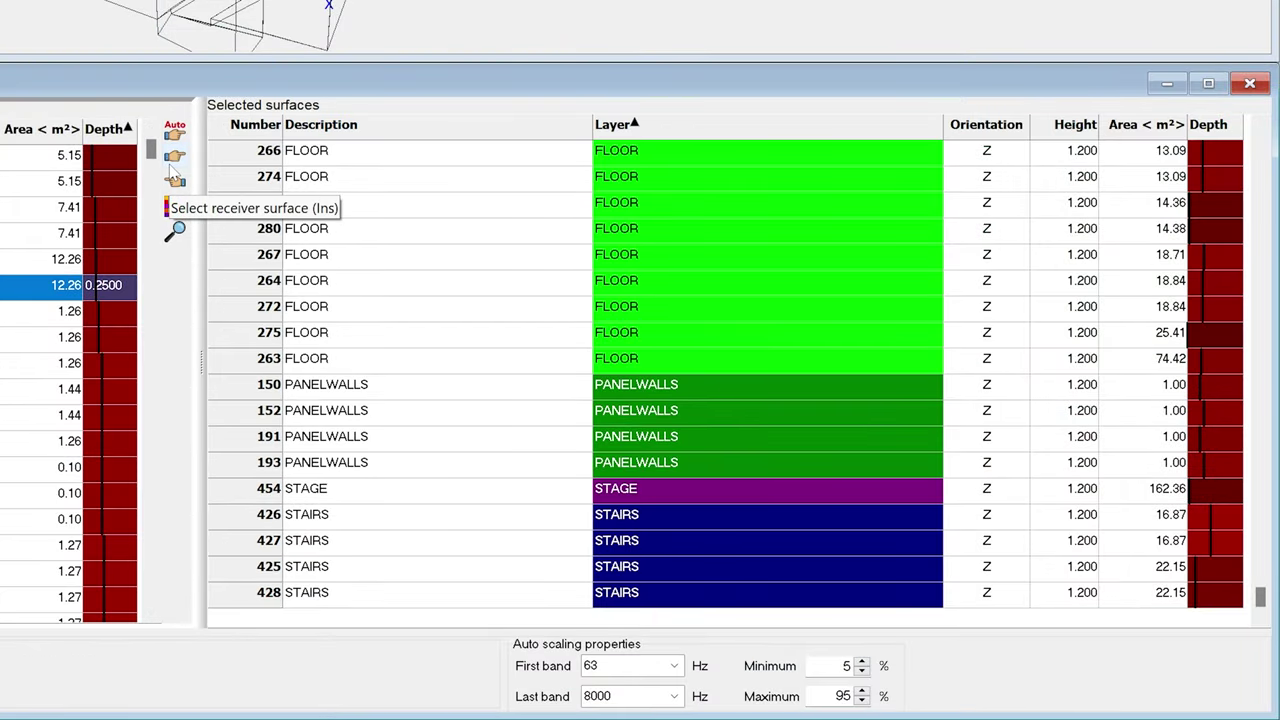
click(174, 177)
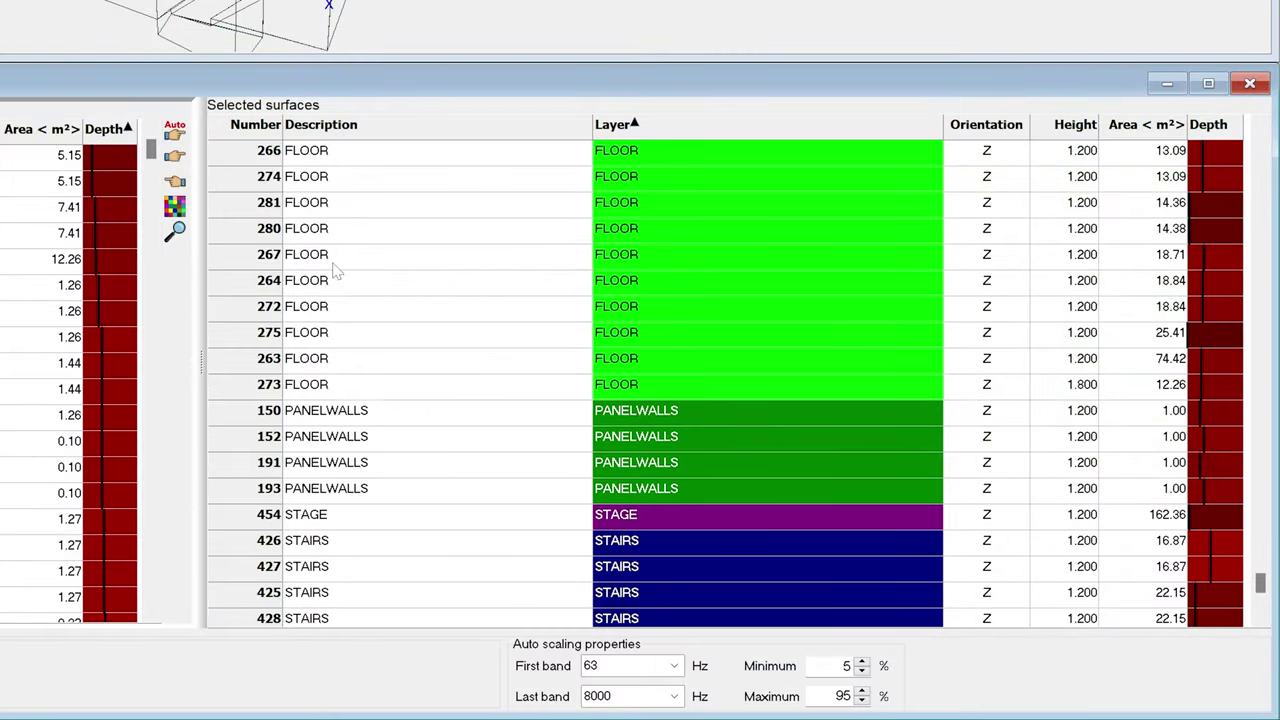
Assign the 1.8 m height to floor surfaces 267 through 263, then reselect surface 273.
click(334, 264)
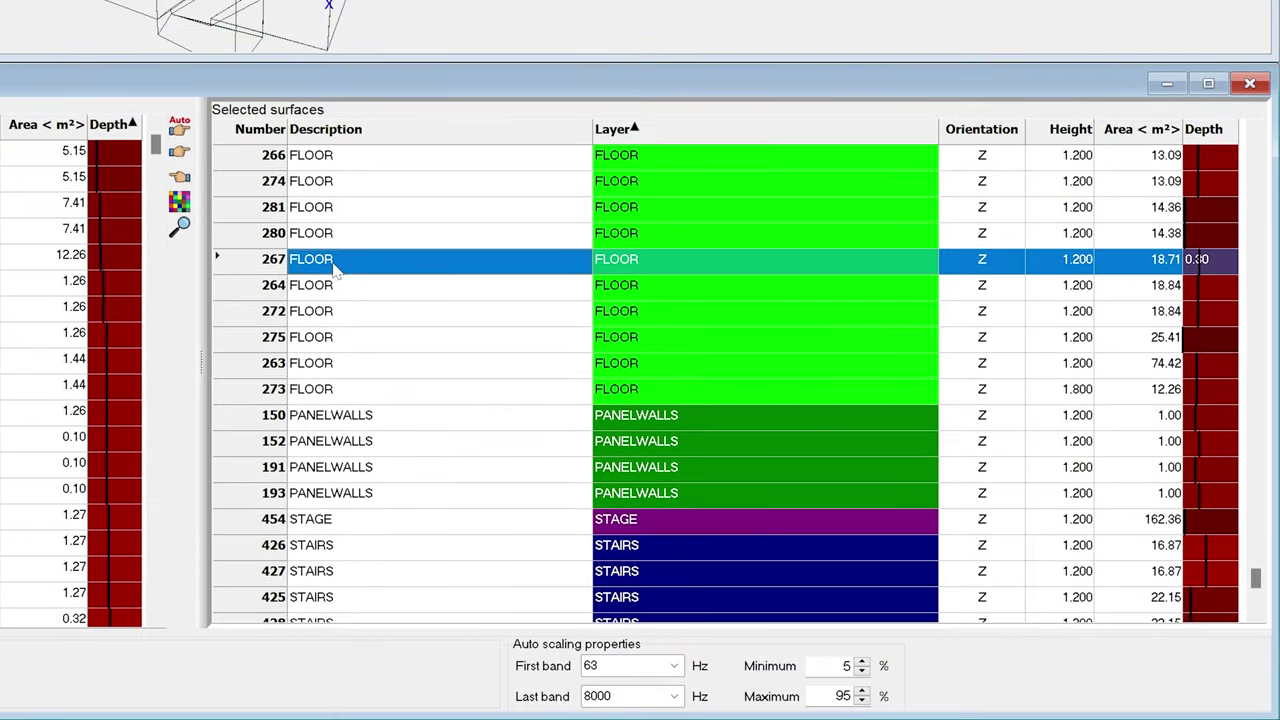
shift+click(322, 368)
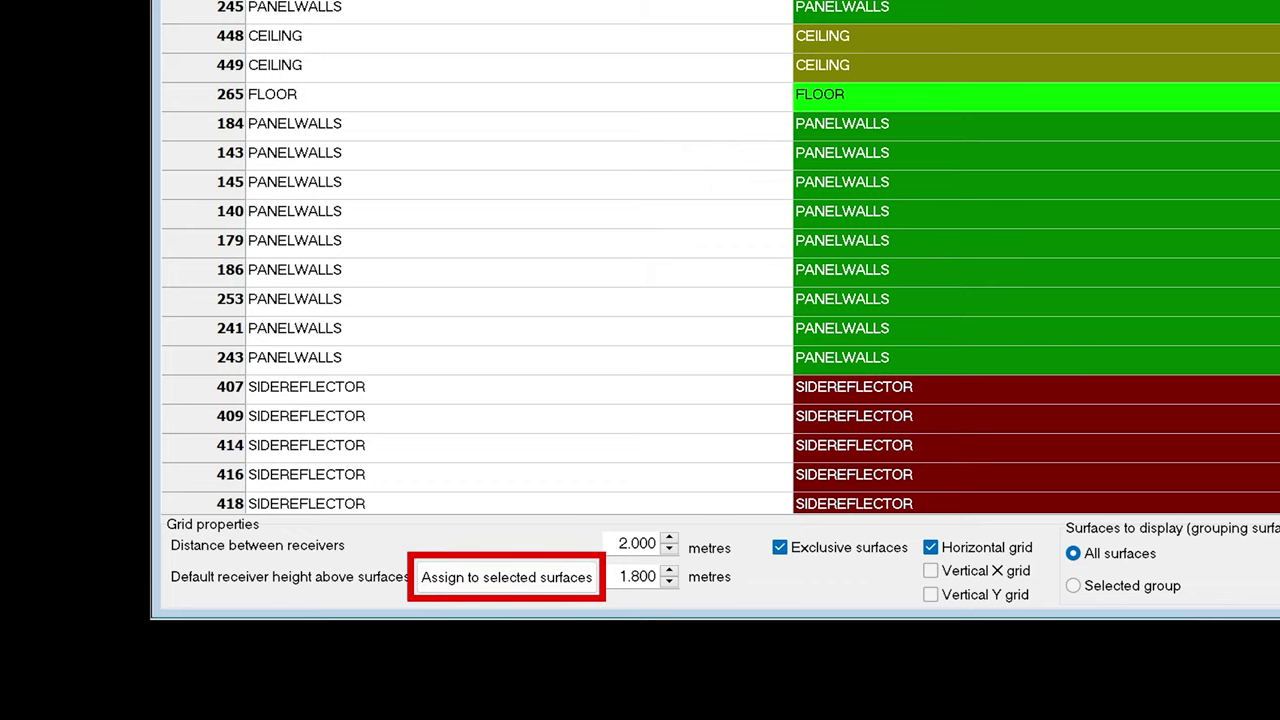
click(552, 580)
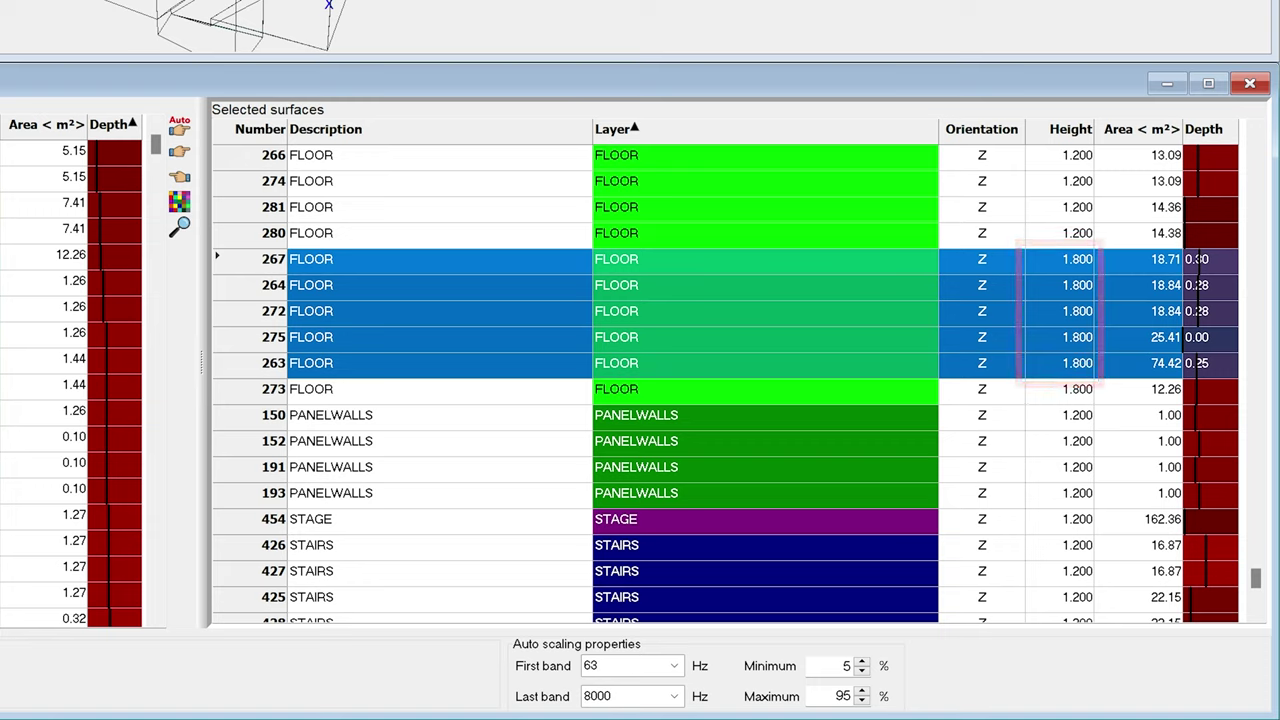
click(385, 393)
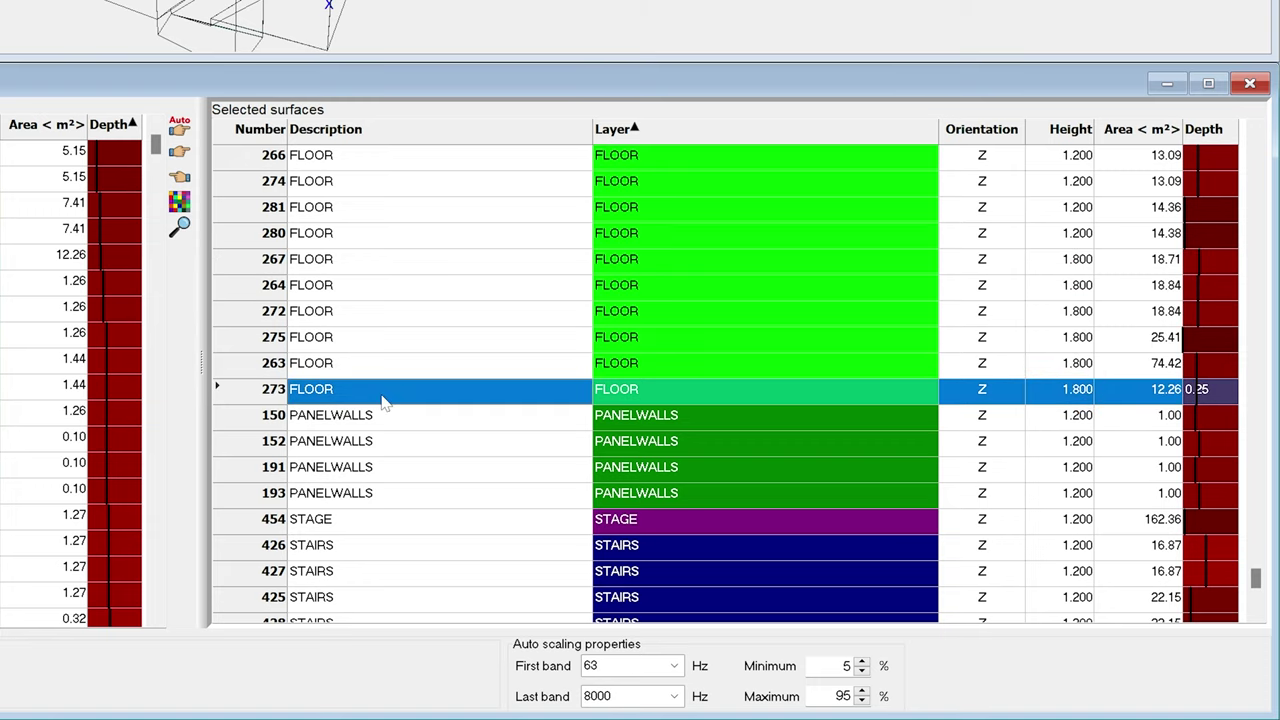
key(ctrl+a)
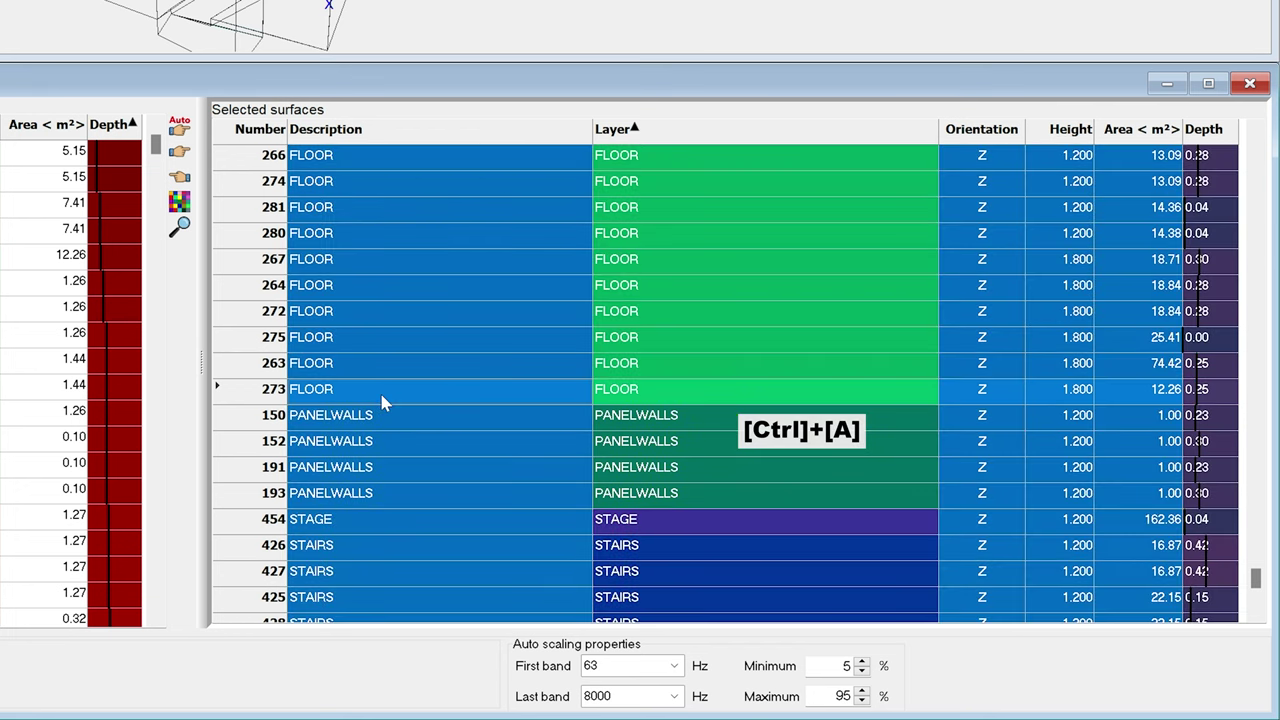
click(383, 396)
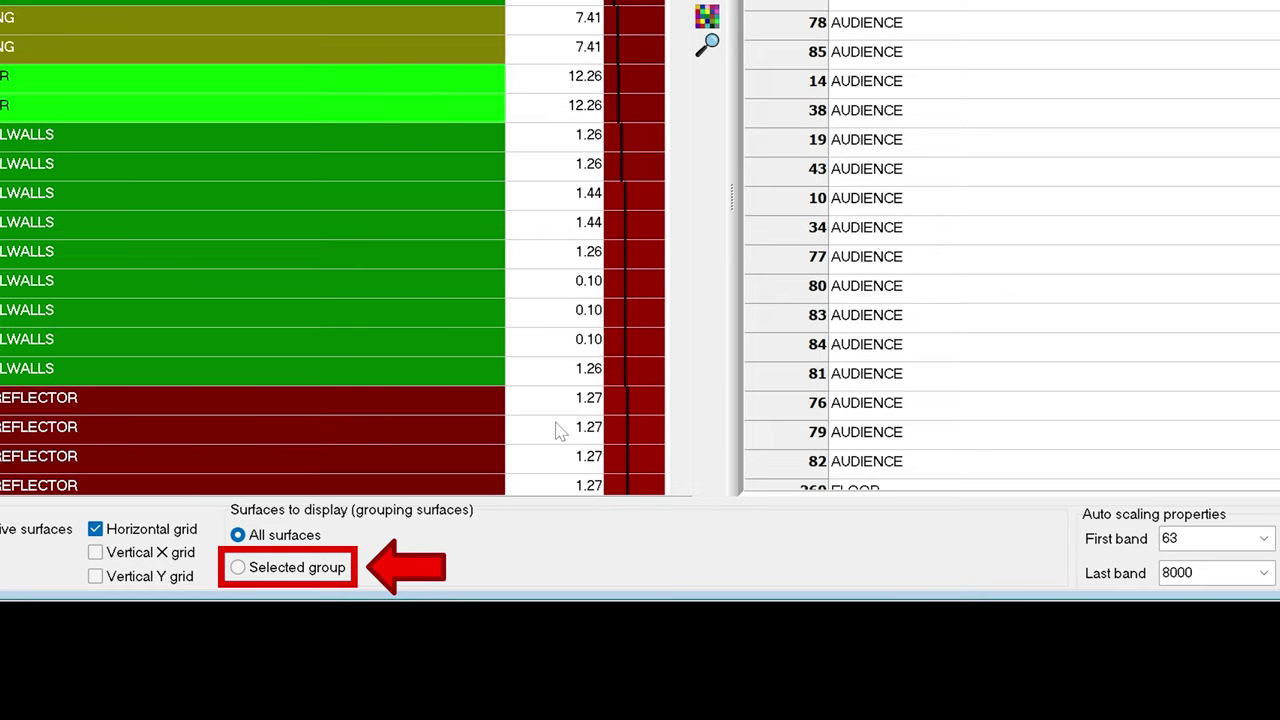
Limit the surface display to group 4, the STAIRS surfaces 428 and 425.
click(316, 578)
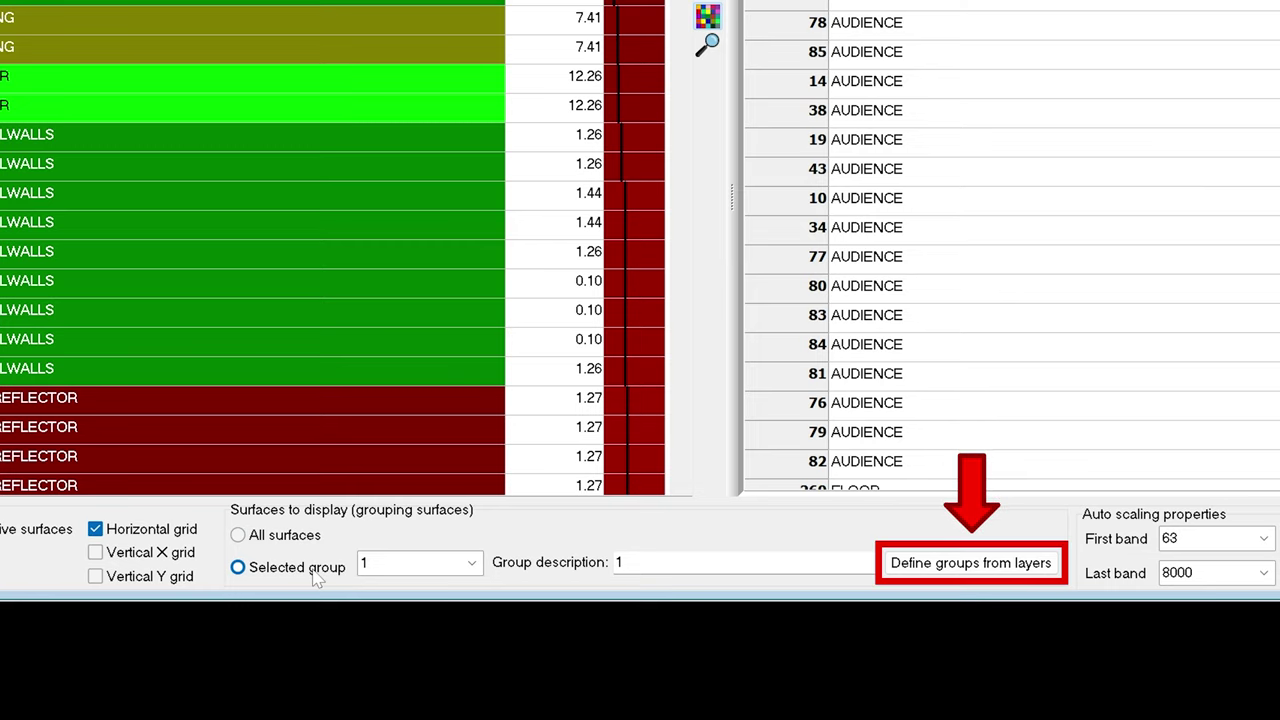
click(314, 576)
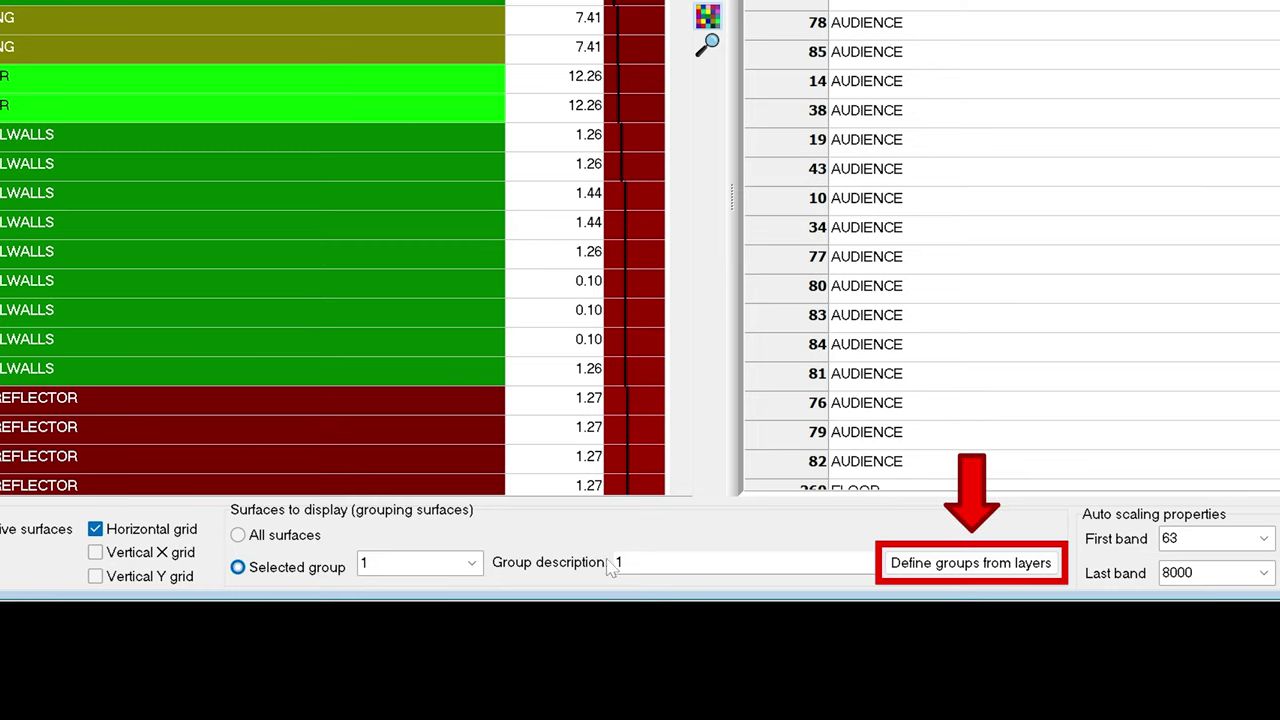
click(940, 572)
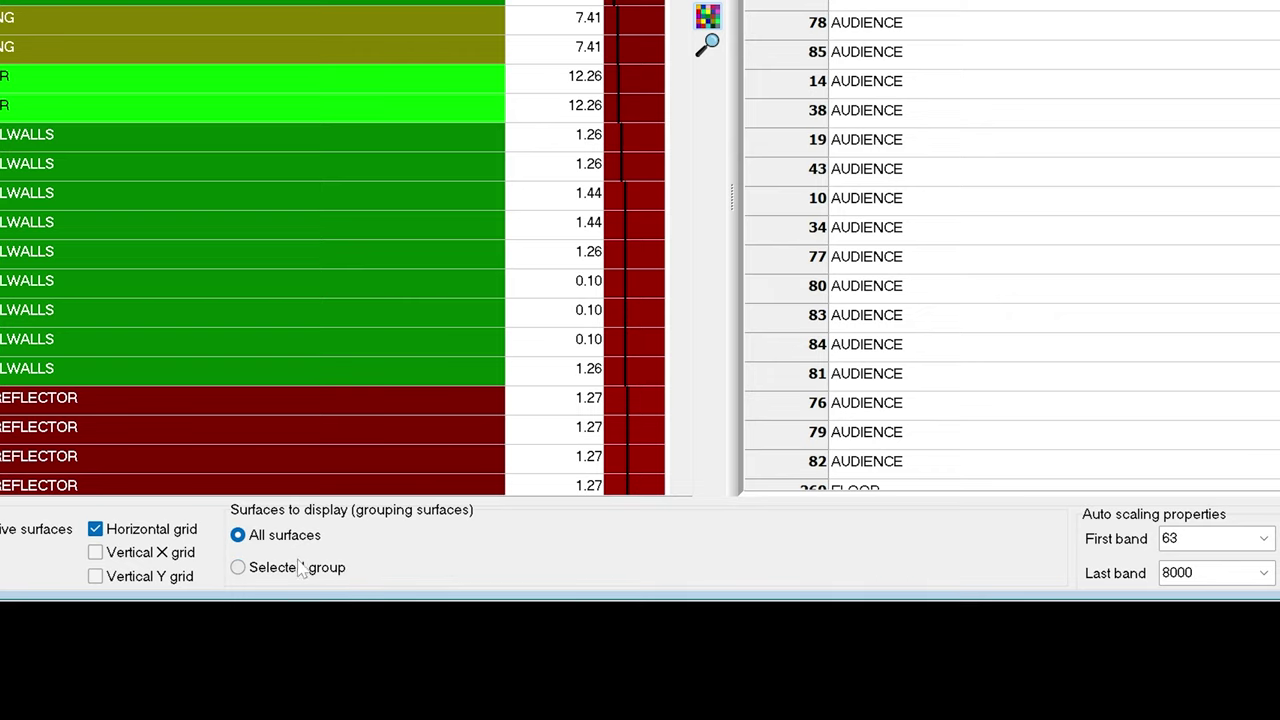
click(270, 572)
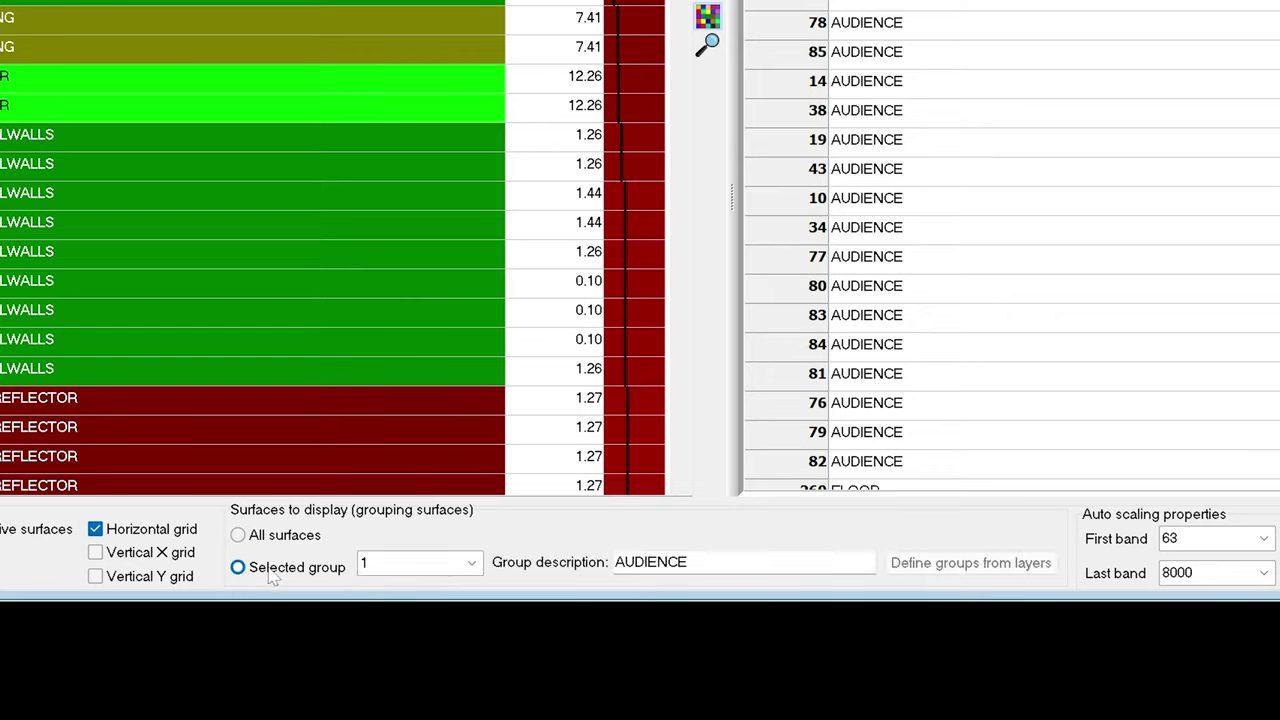
click(428, 566)
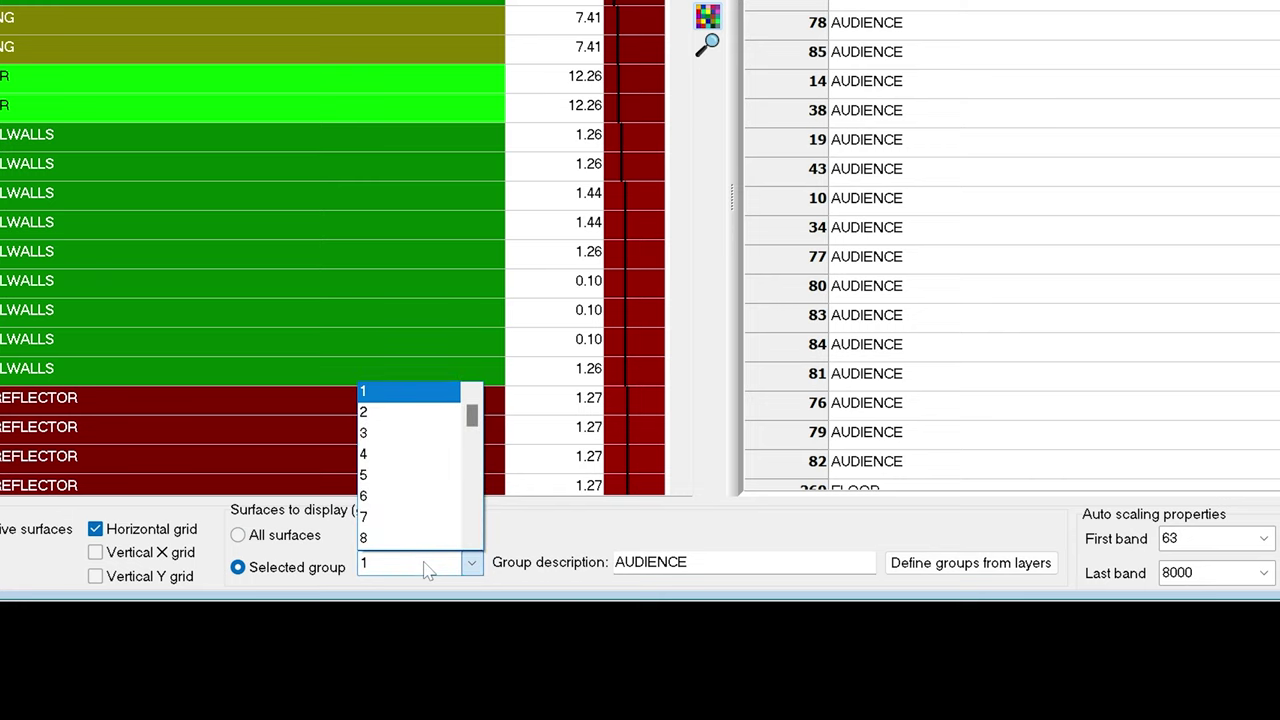
click(430, 458)
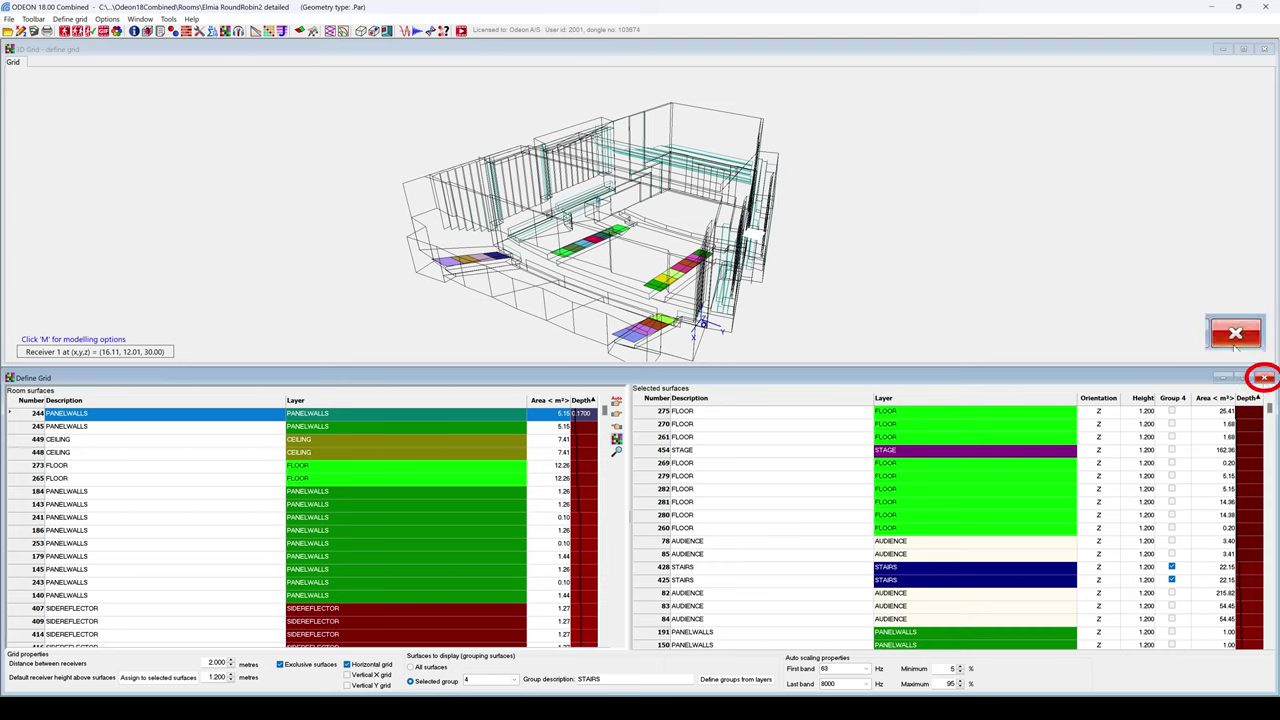
Close Define Grid and run jobs 1 and 2 for sources P1 and P2 across 254 receivers.
click(1263, 378)
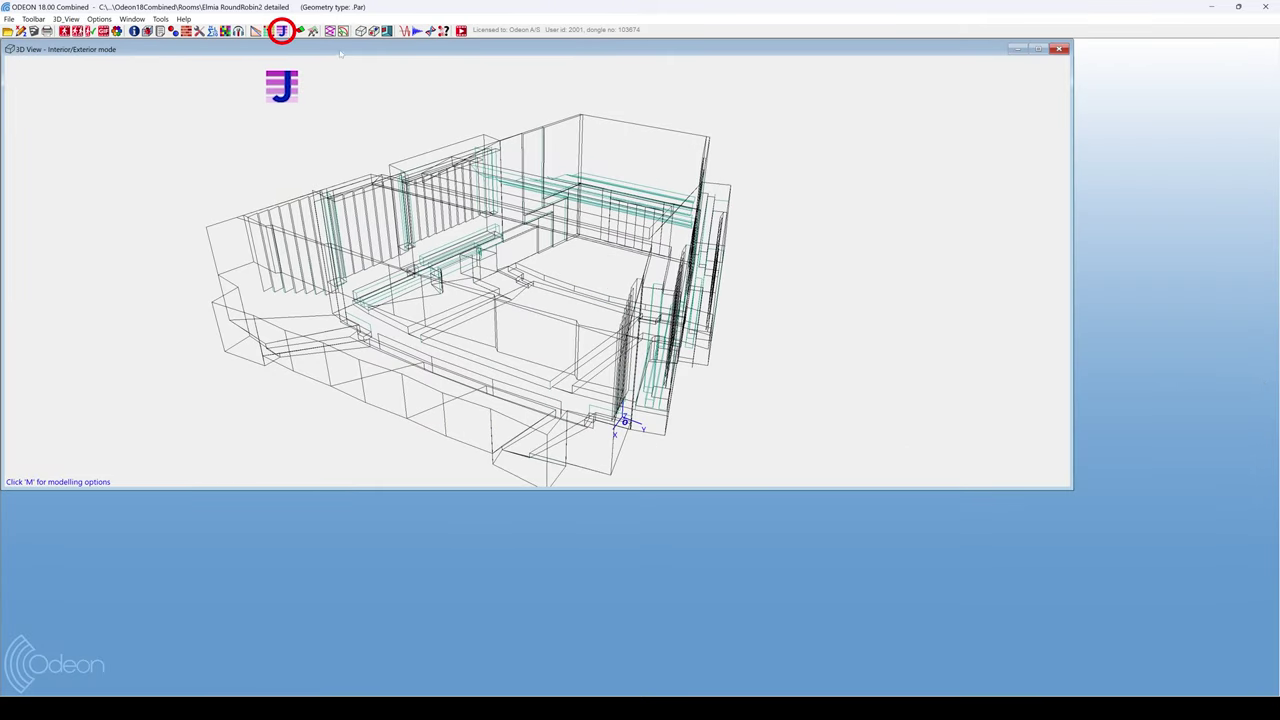
click(282, 31)
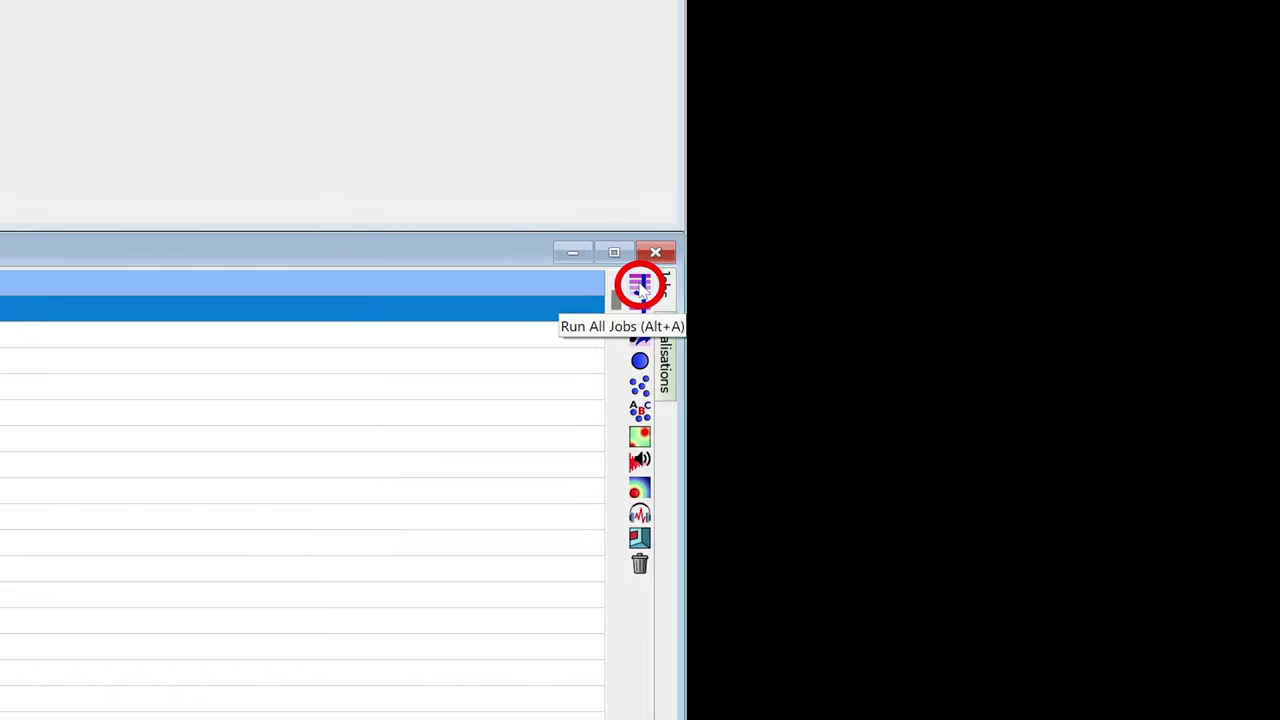
click(640, 285)
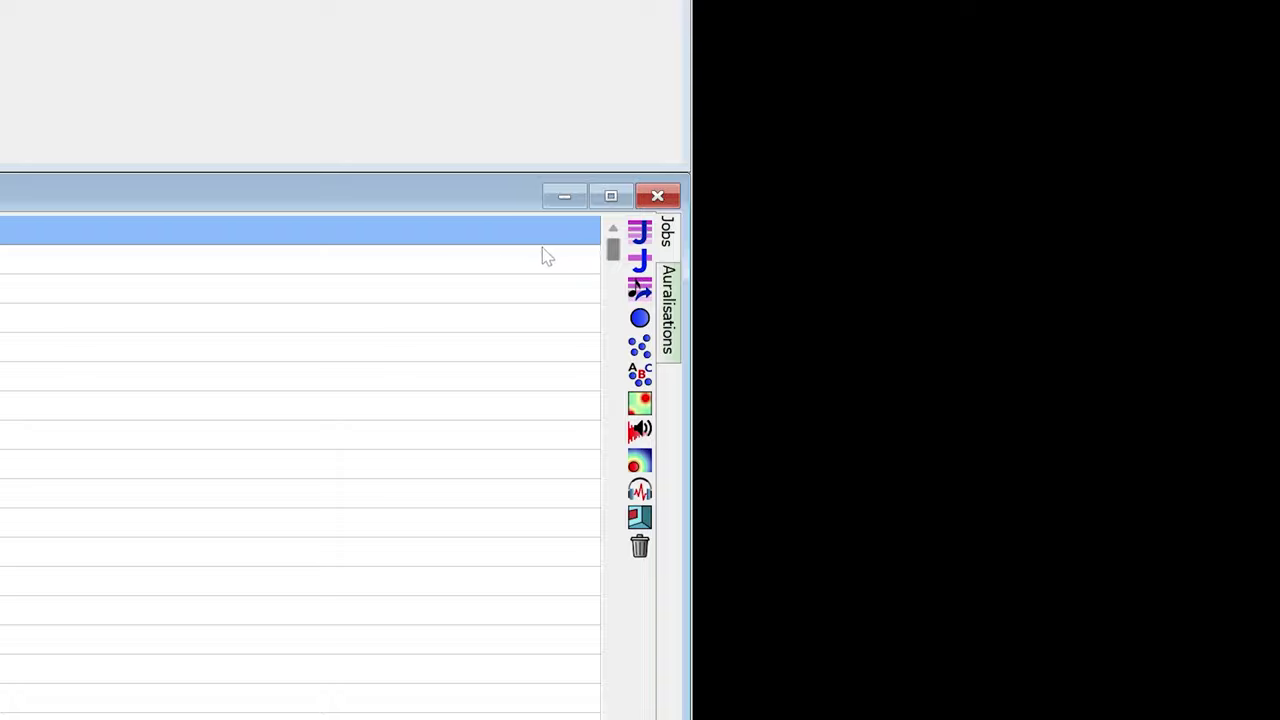
Show Job 1's EDT 1000 Hz grid map in side, front, plan and perspective views.
click(485, 270)
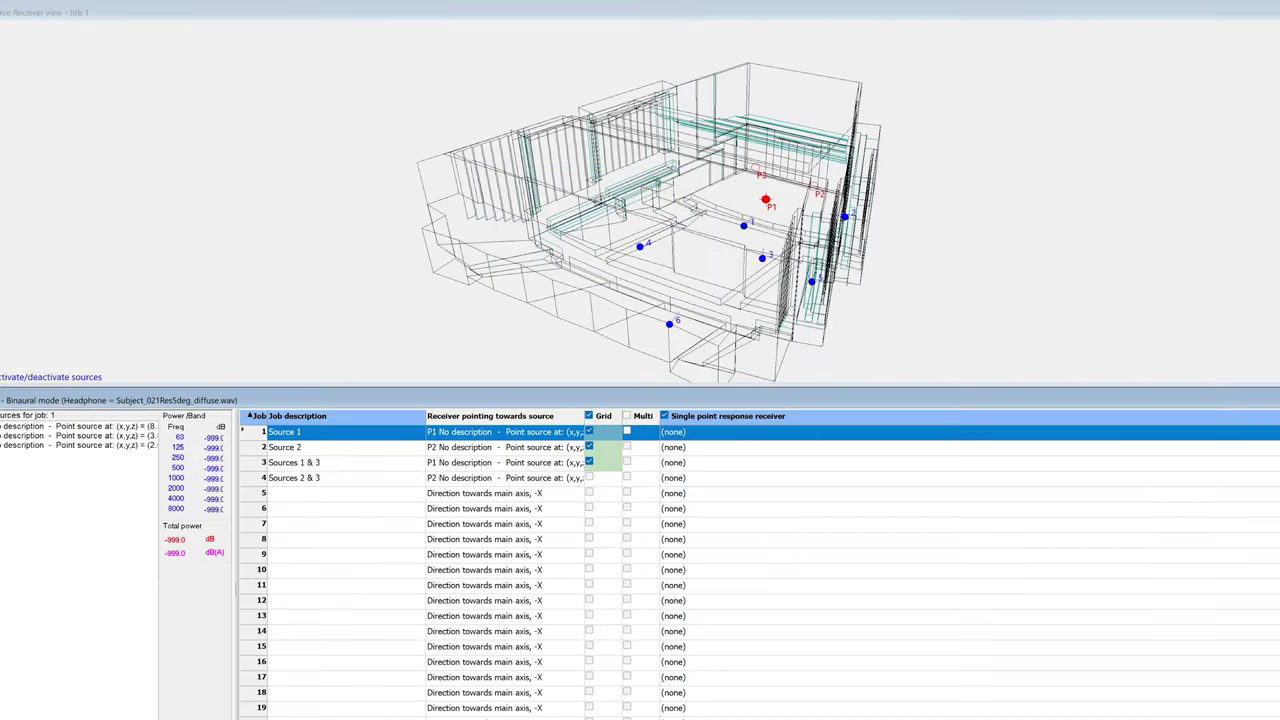
click(640, 402)
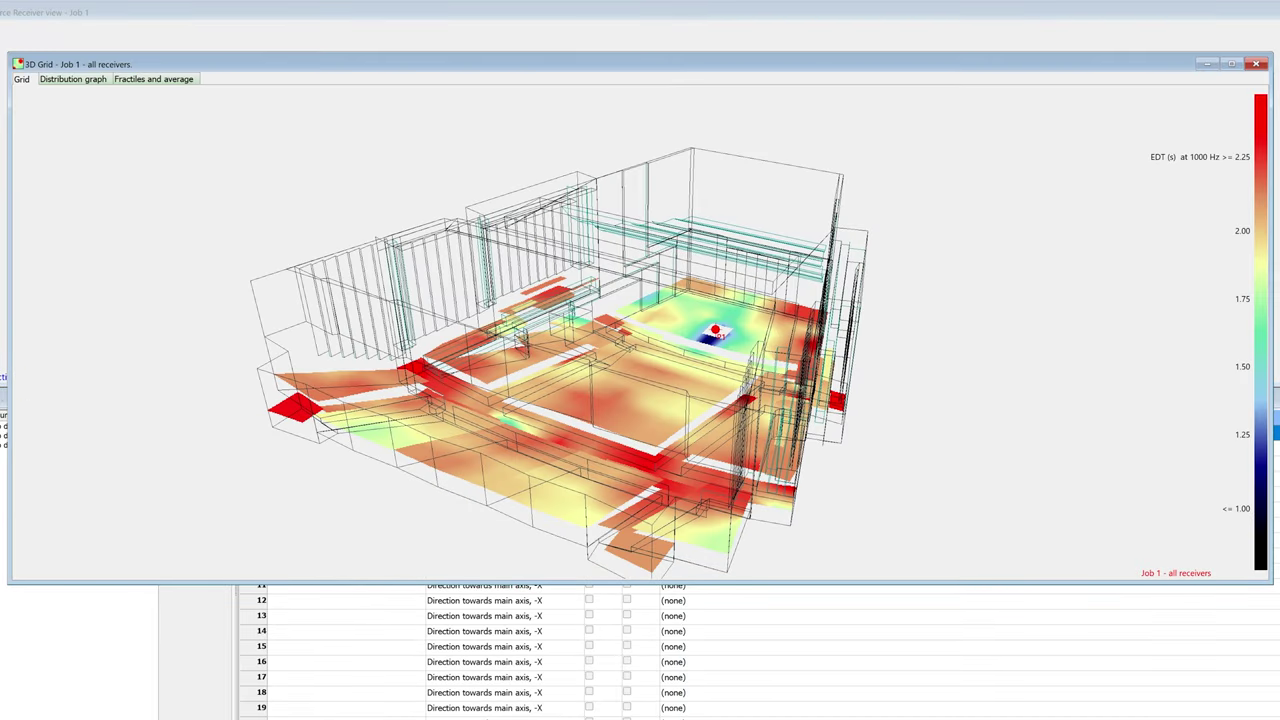
key(ctrl+s)
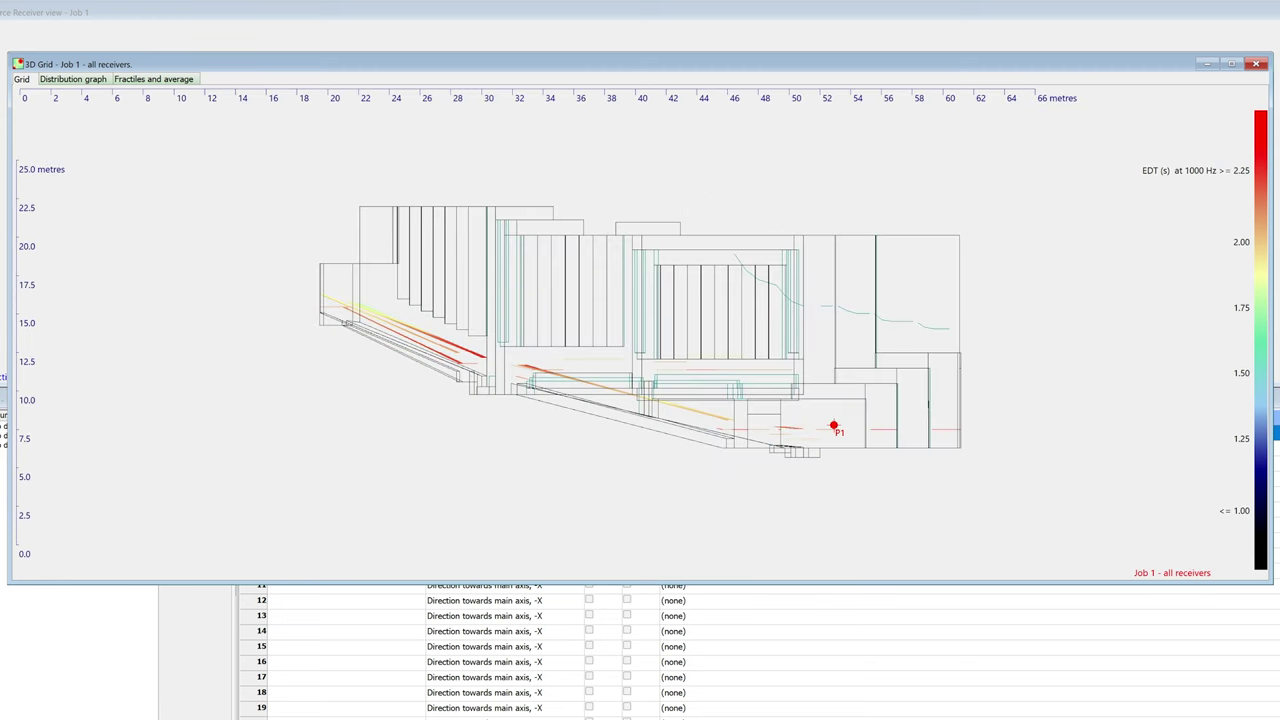
key(ctrl+f)
key(ctrl+t)
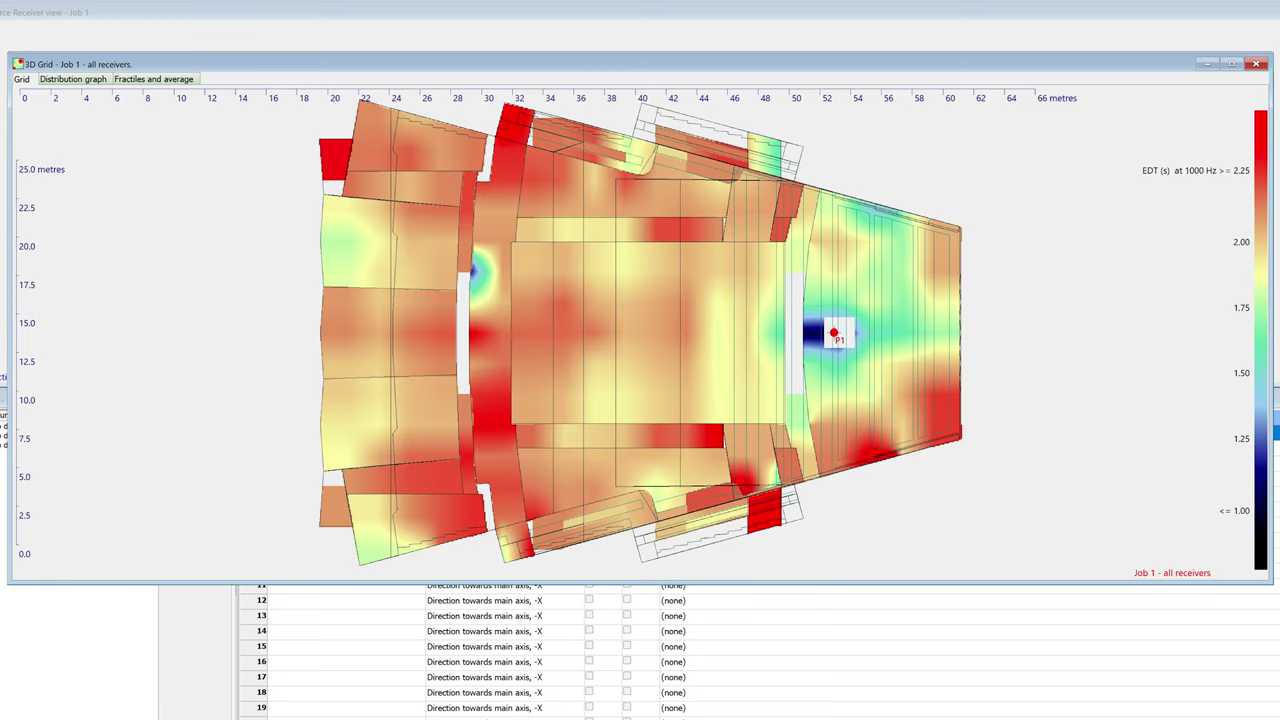
key(ctrl+r)
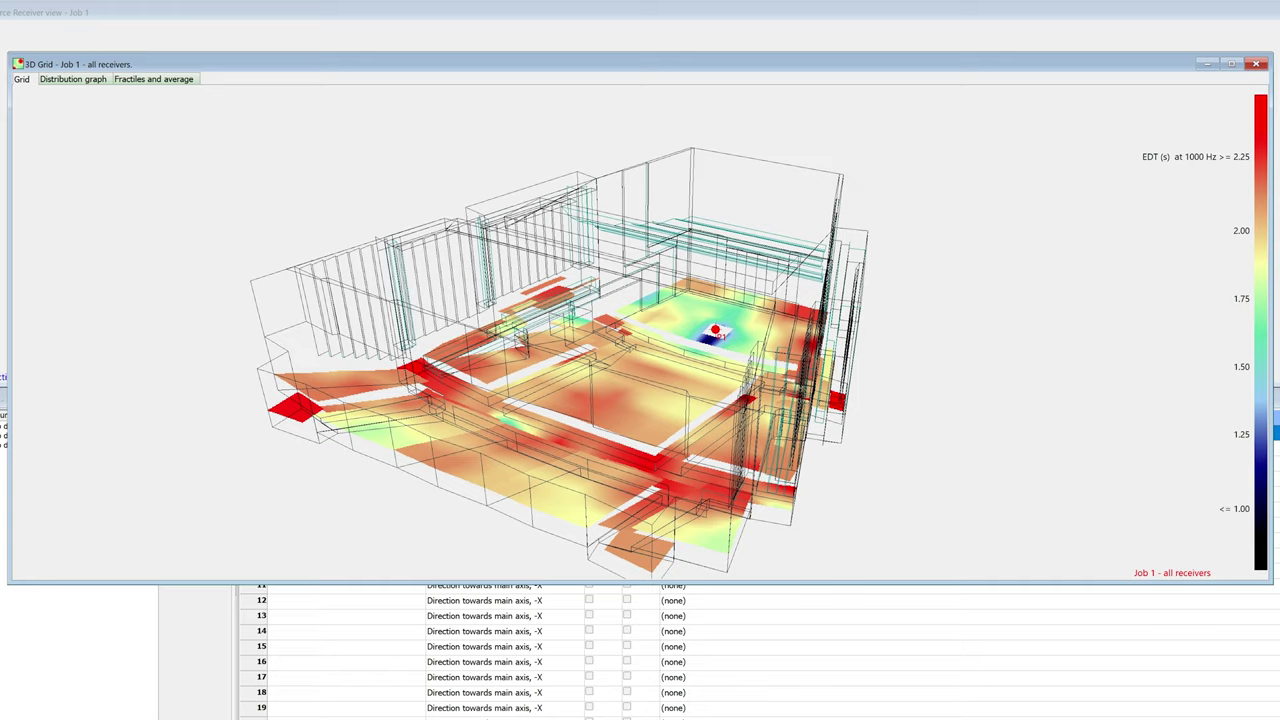
key(Left)
key(Left)
key(Left)
key(Left)
Compare the interpolated grid map with individual receiver tiles, ending on interpolated.
key(i)
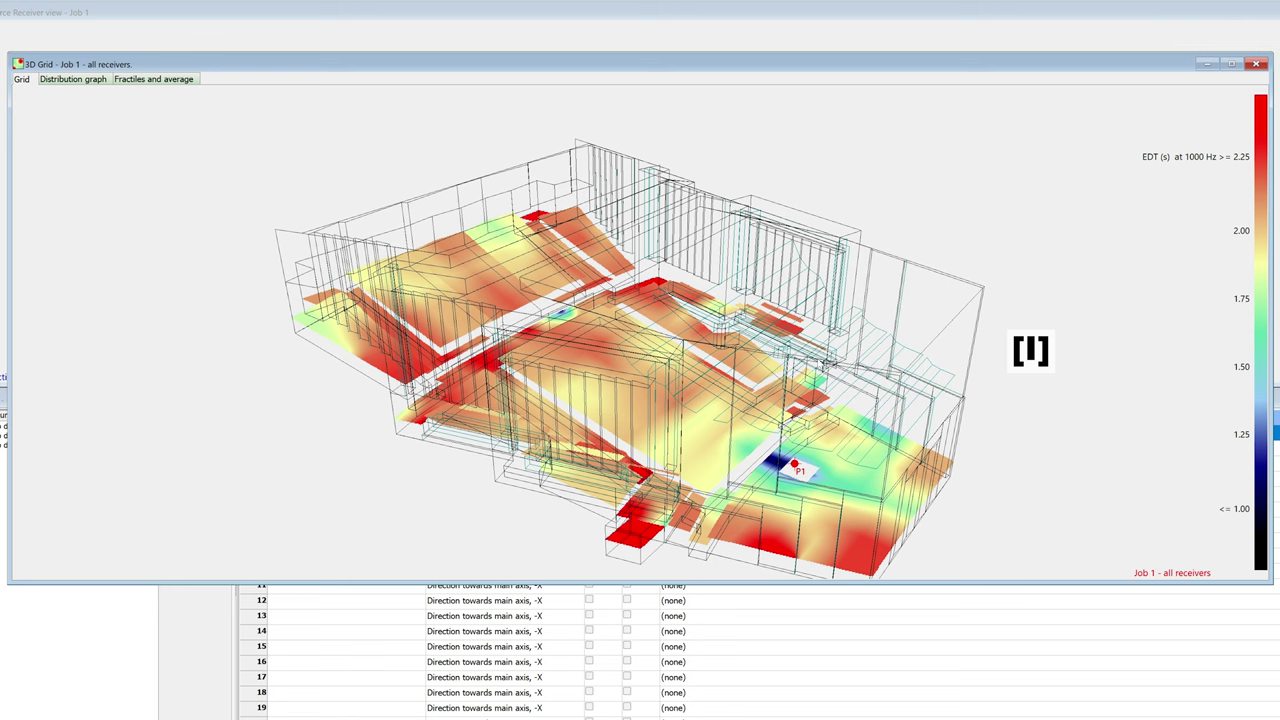
key(i)
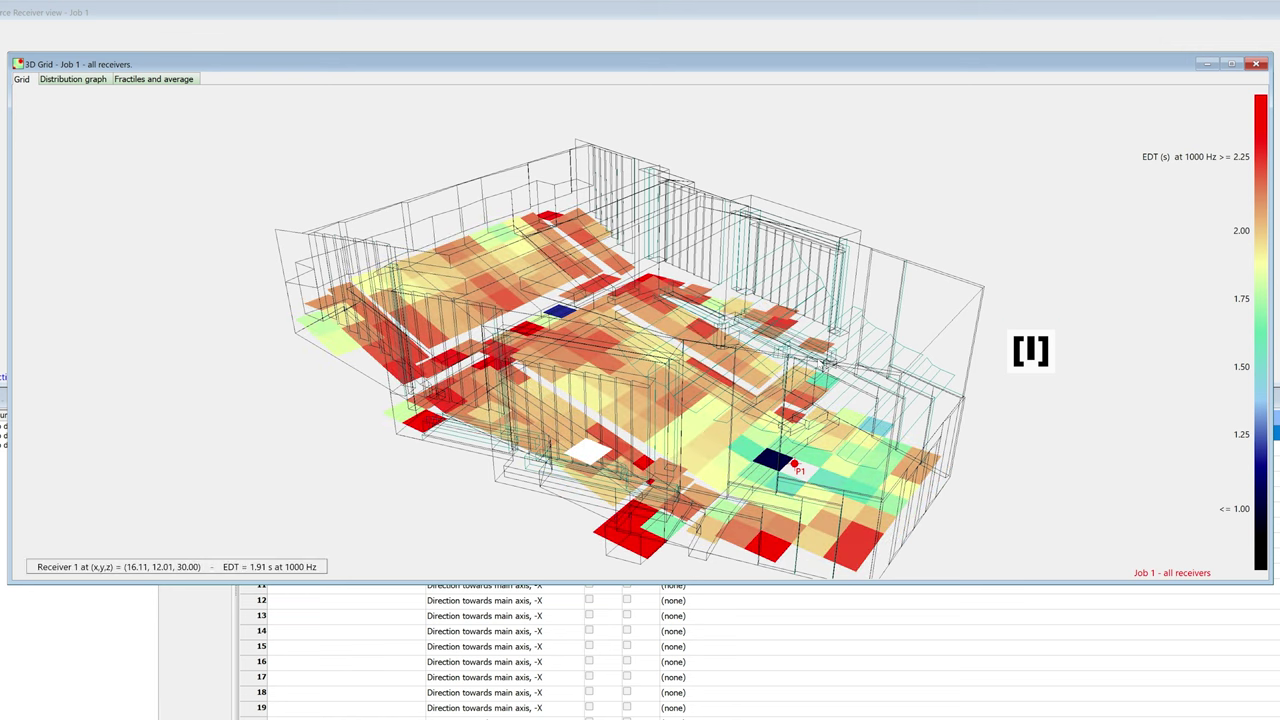
key(i)
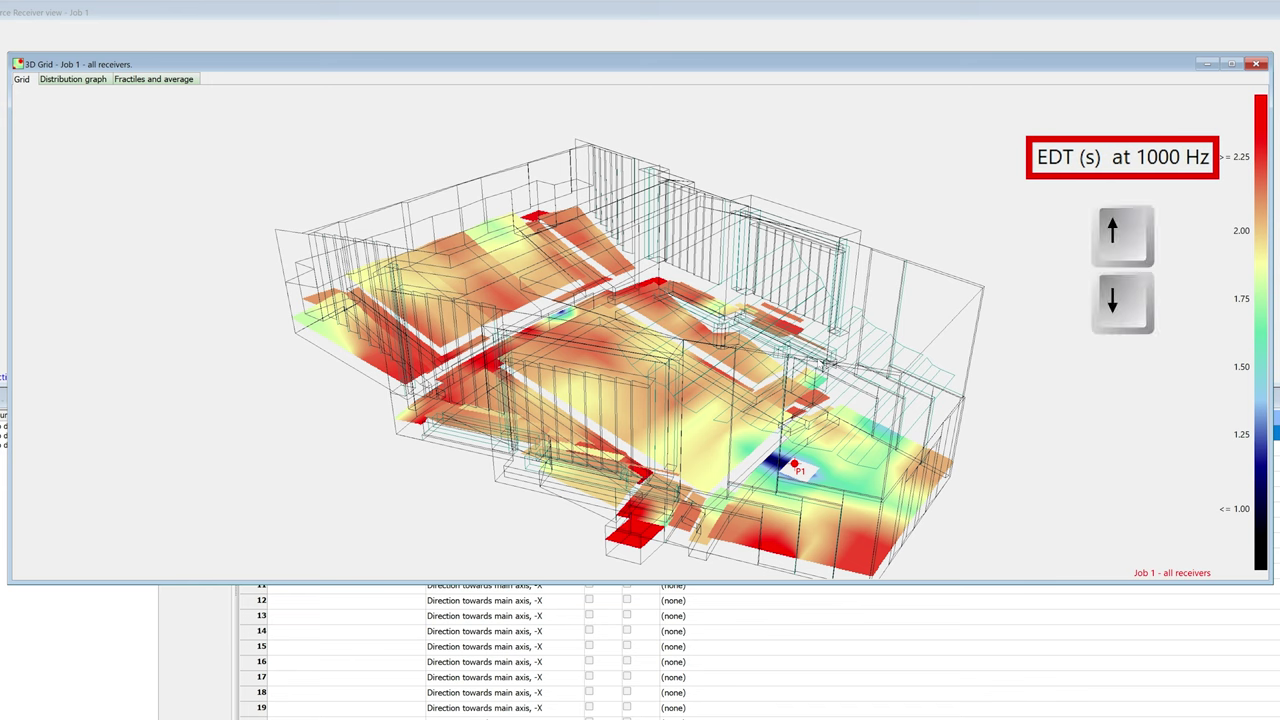
Step through frequency bands and acoustic parameters, returning to EDT at 1000 Hz.
key(Up)
key(Up)
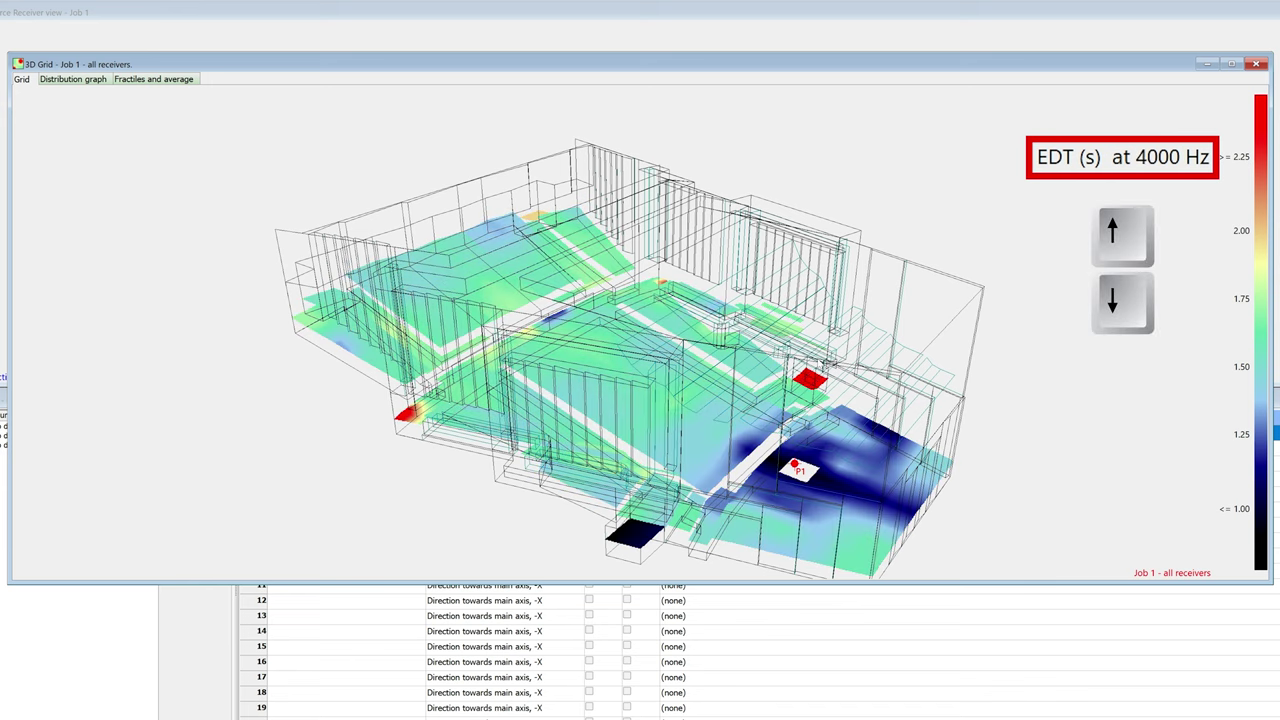
key(Down)
key(Down)
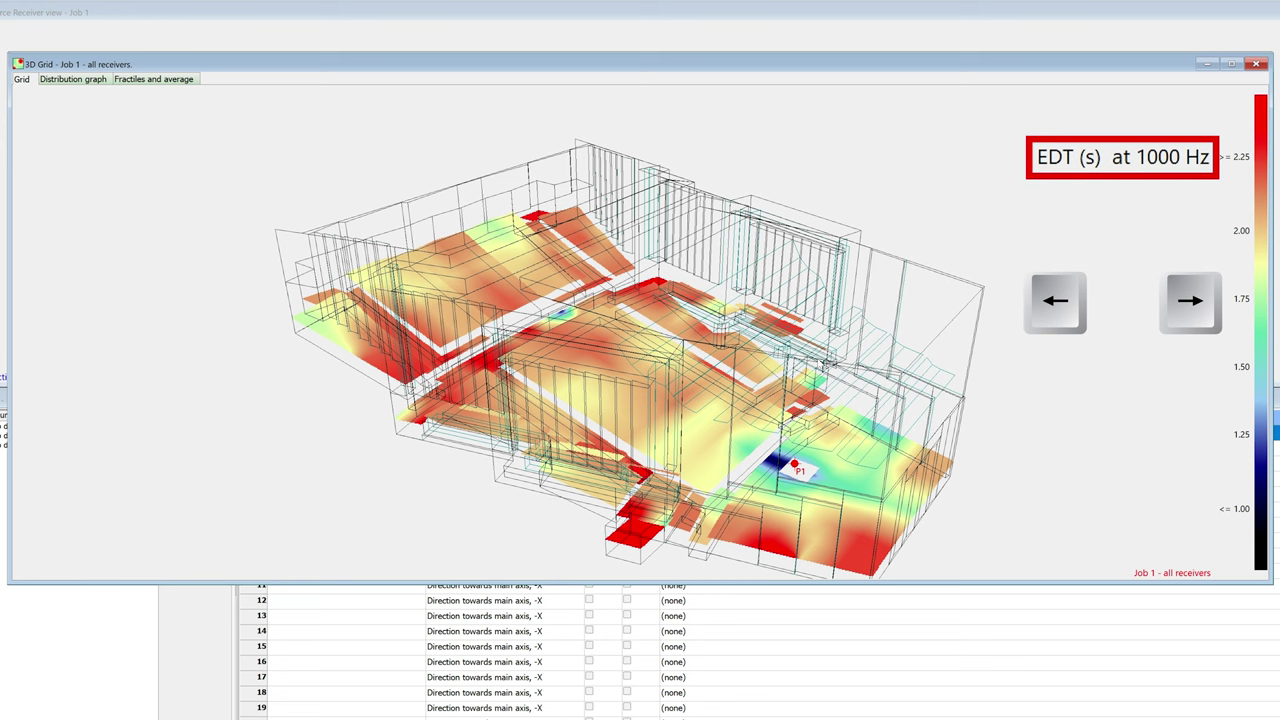
key(Right)
key(Right)
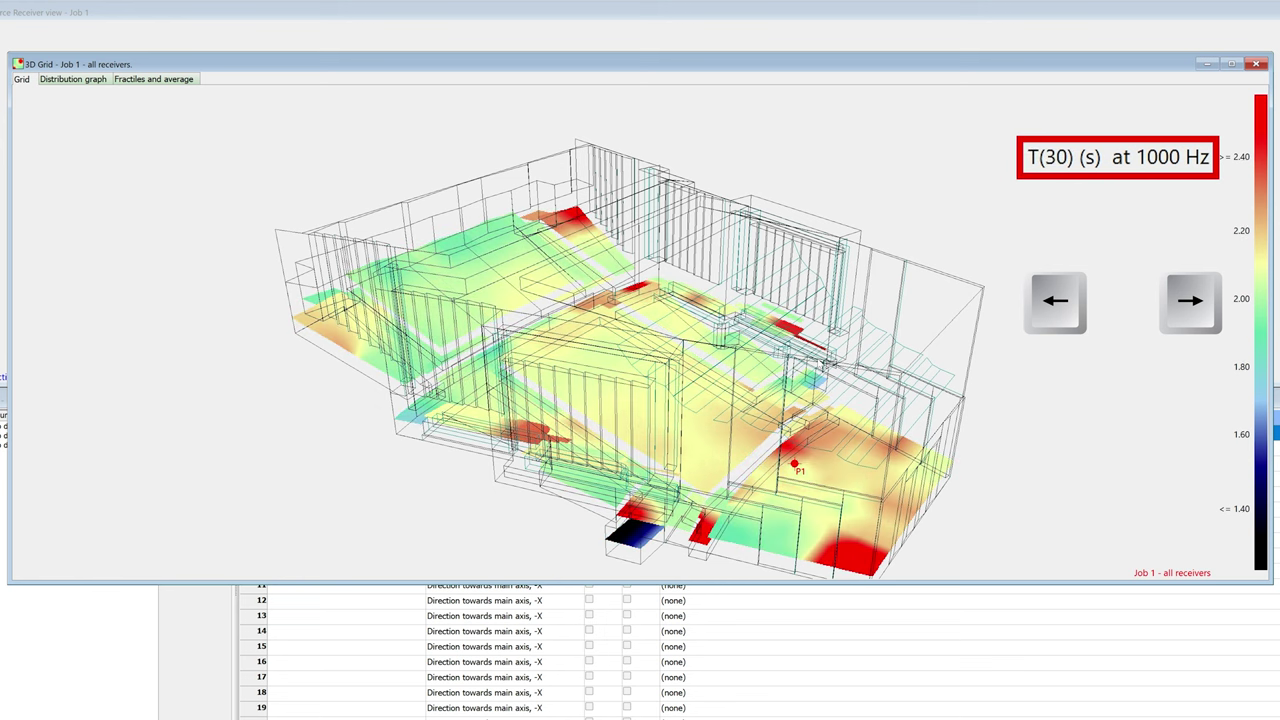
key(Left)
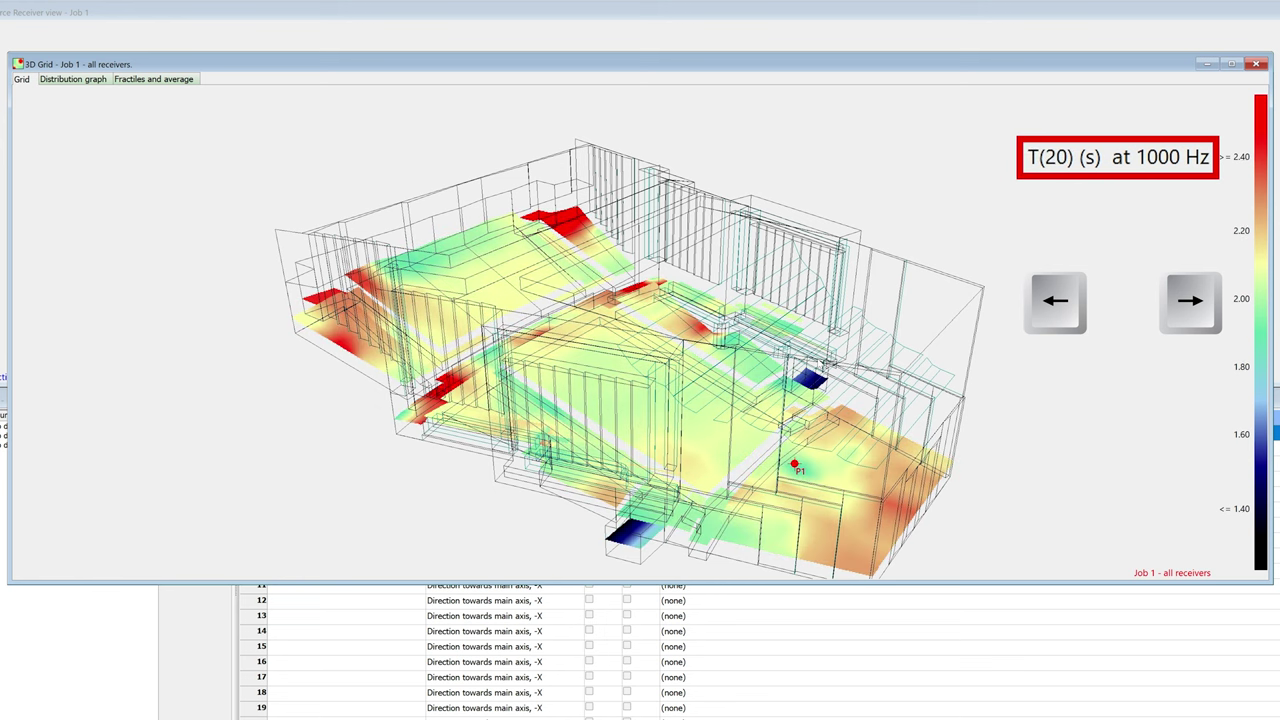
key(Left)
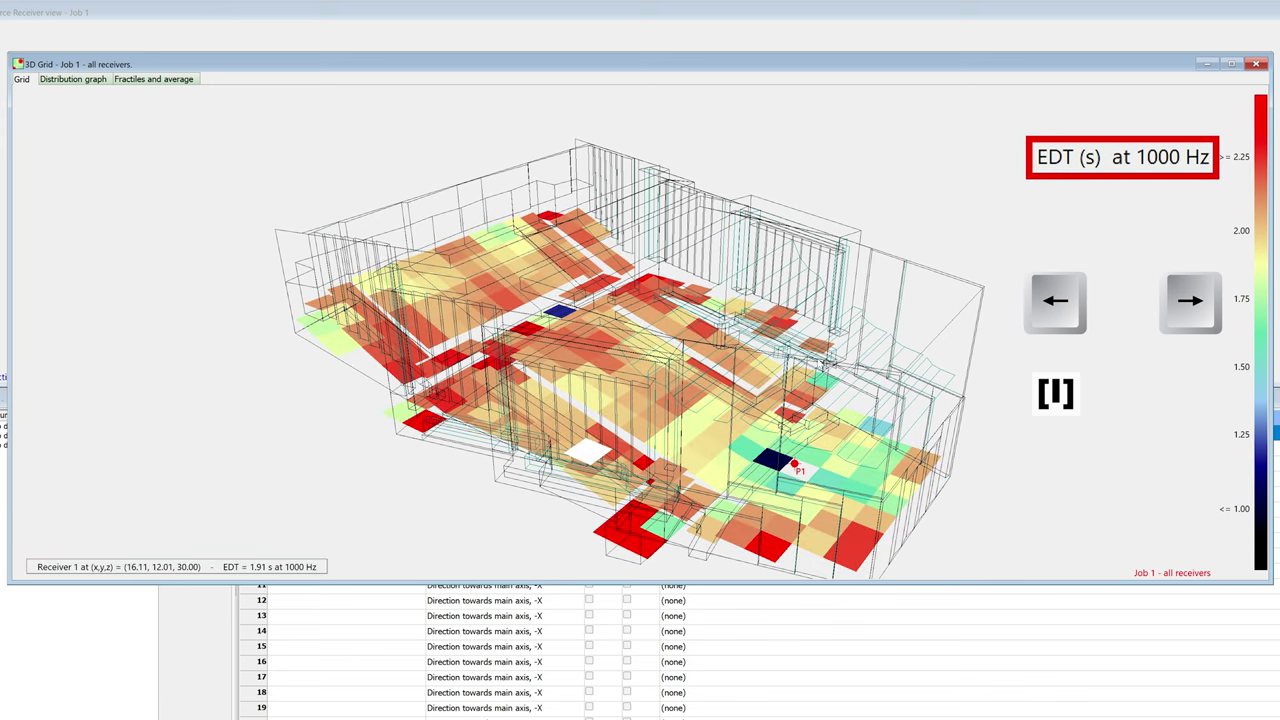
key(Right)
key(Right)
key(Right)
key(Right)
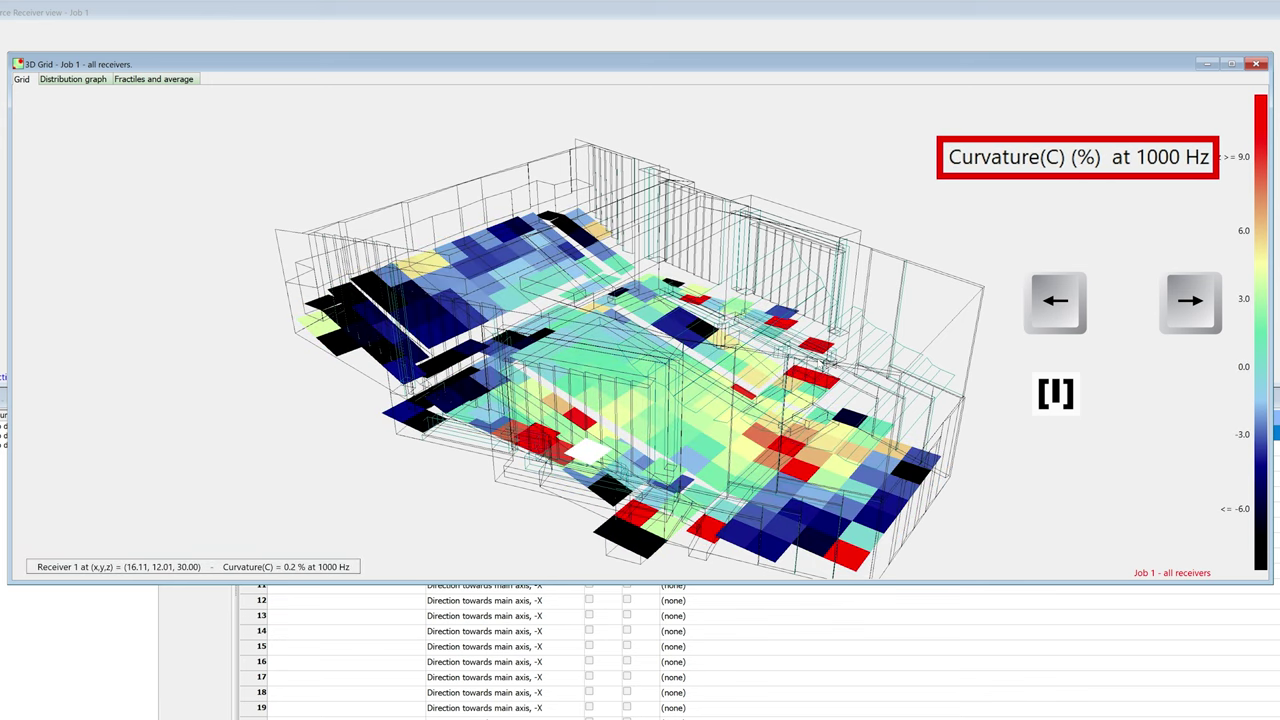
key(Left)
key(Left)
key(Left)
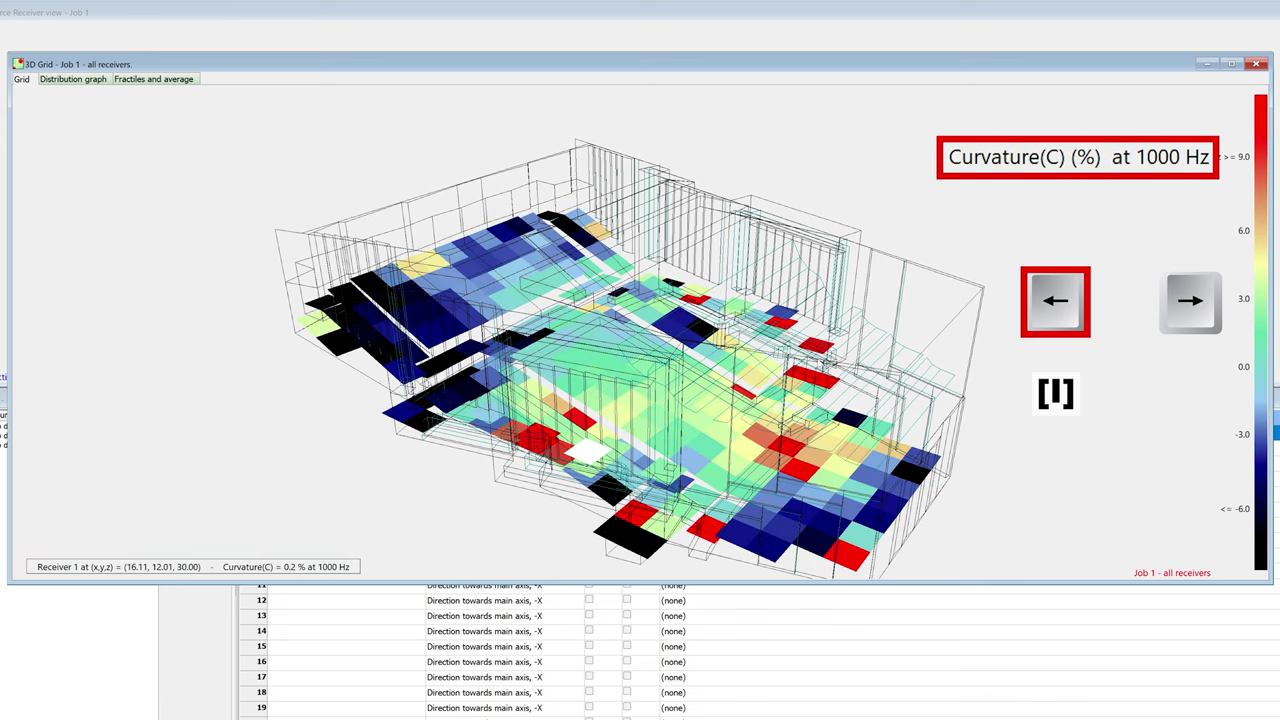
key(Left)
key(Left)
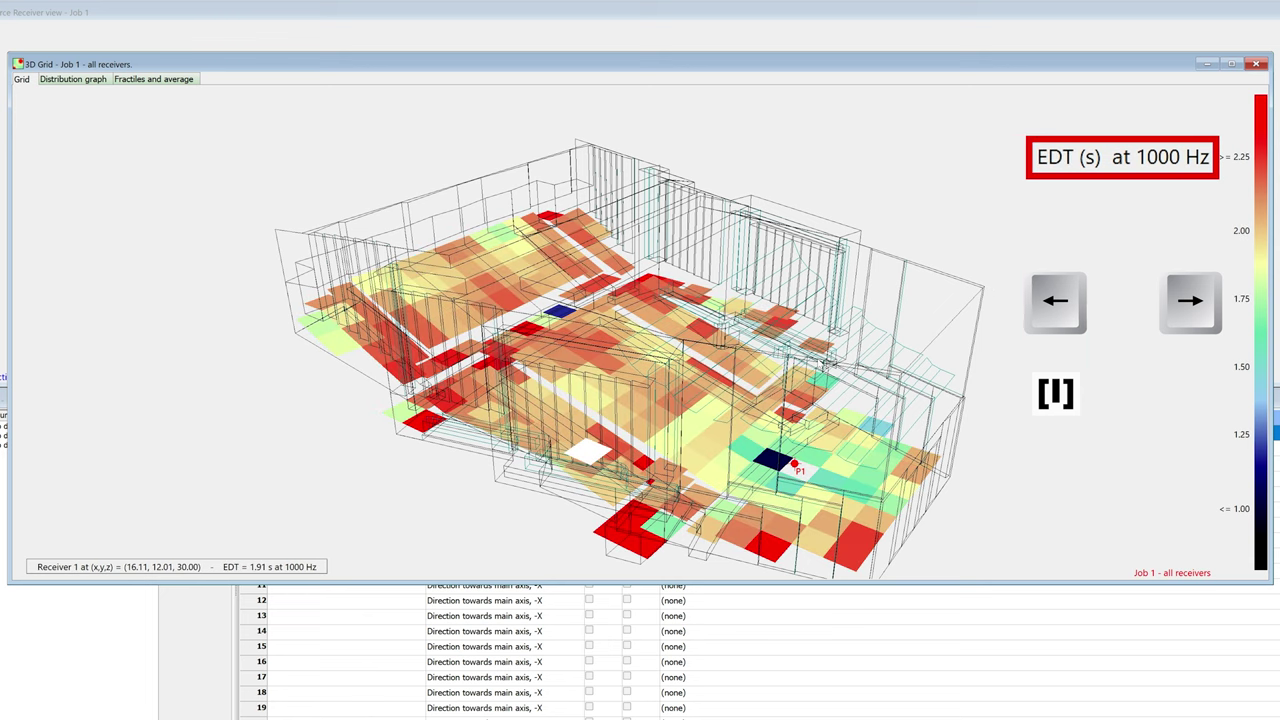
Interpolate the EDT grid map, read the value at one point, and make surfaces hide model lines.
key(i)
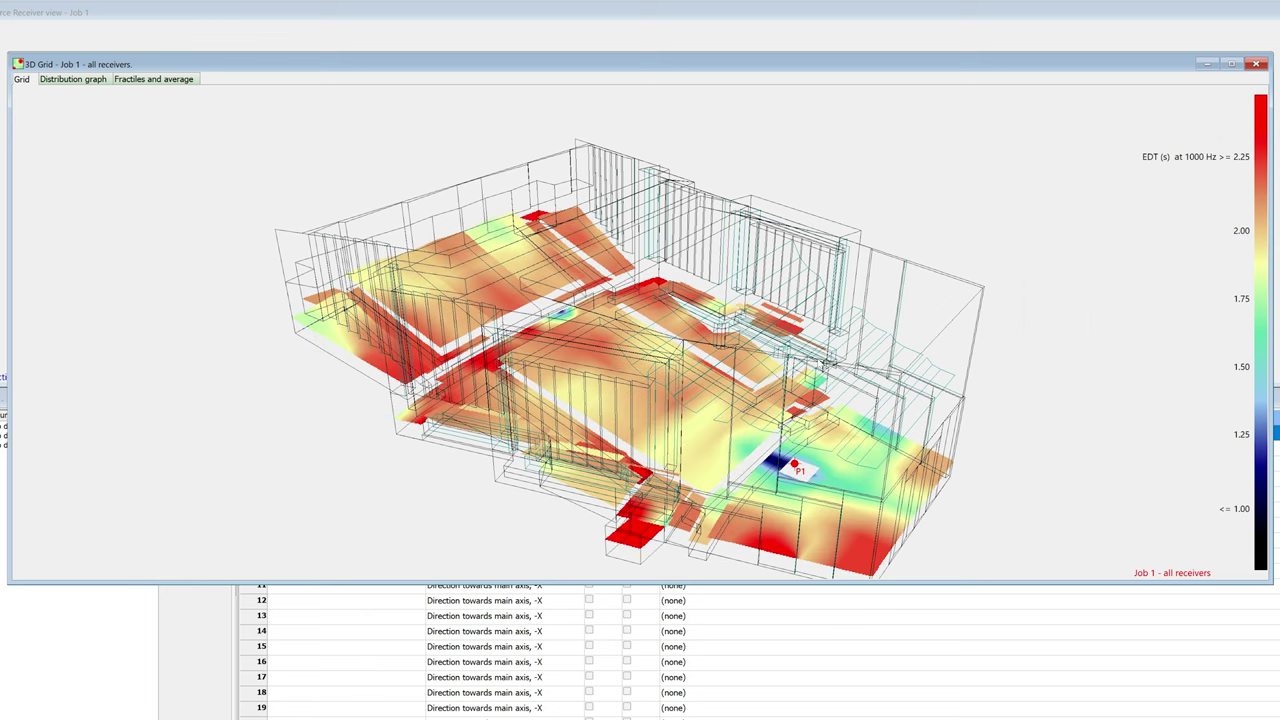
click(580, 373)
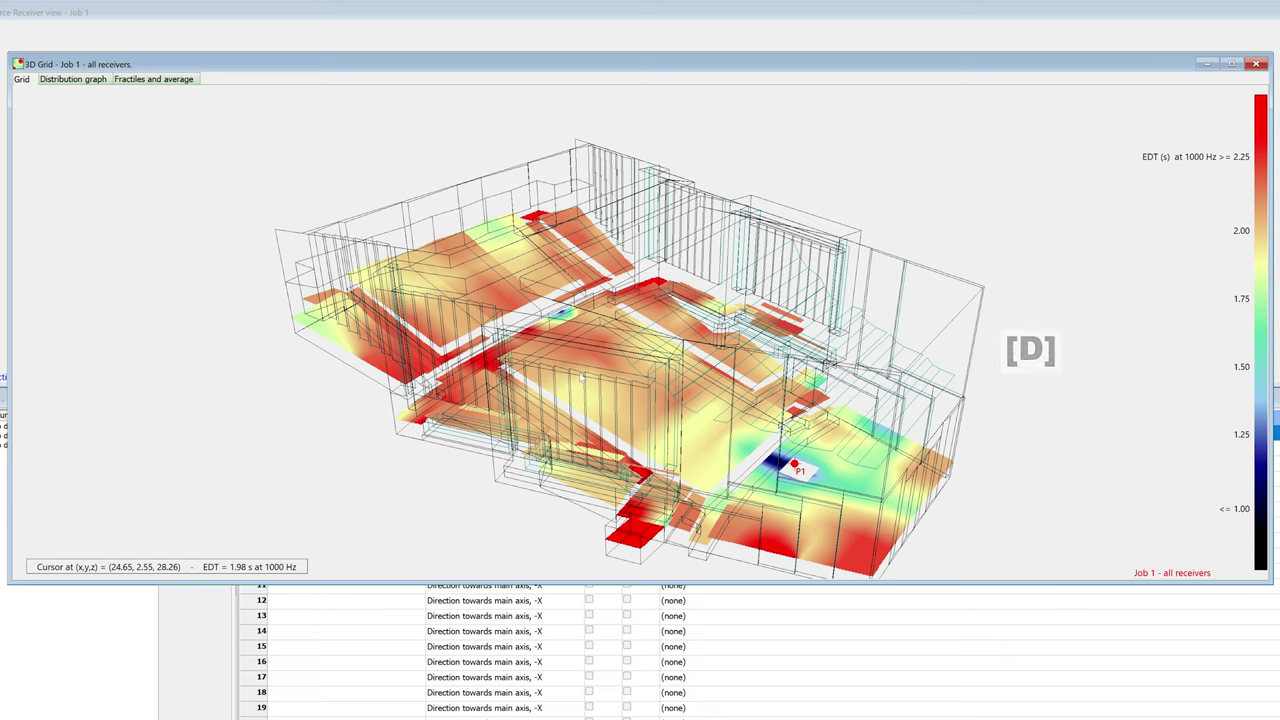
key(d)
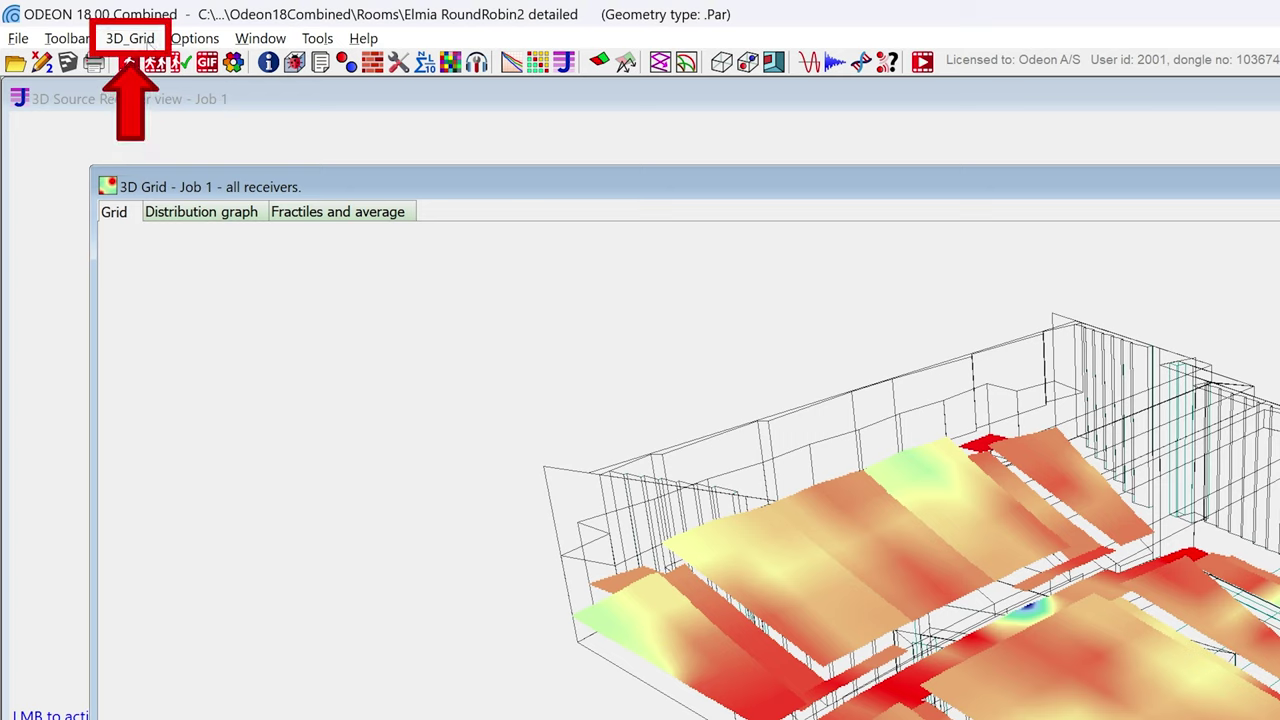
Browse the 3D_Grid menu's Parameters and Grid cursor submenus.
click(146, 42)
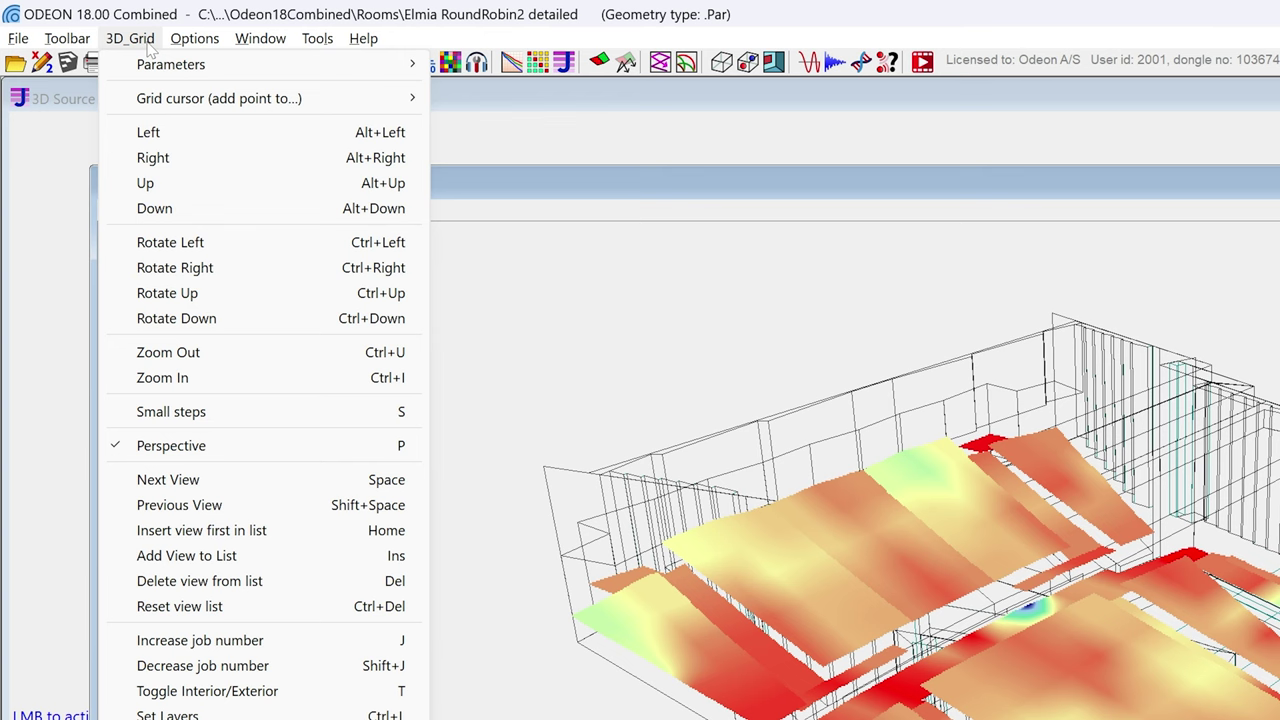
mouse_move(152, 72)
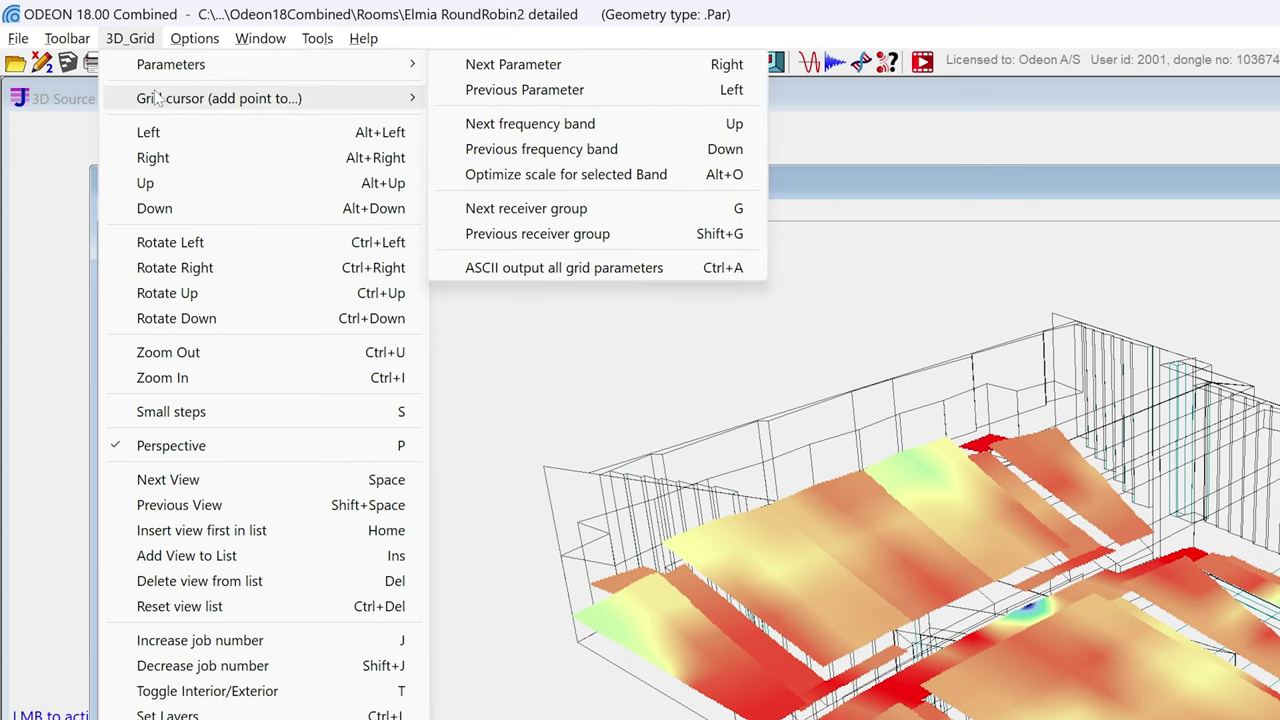
mouse_move(157, 97)
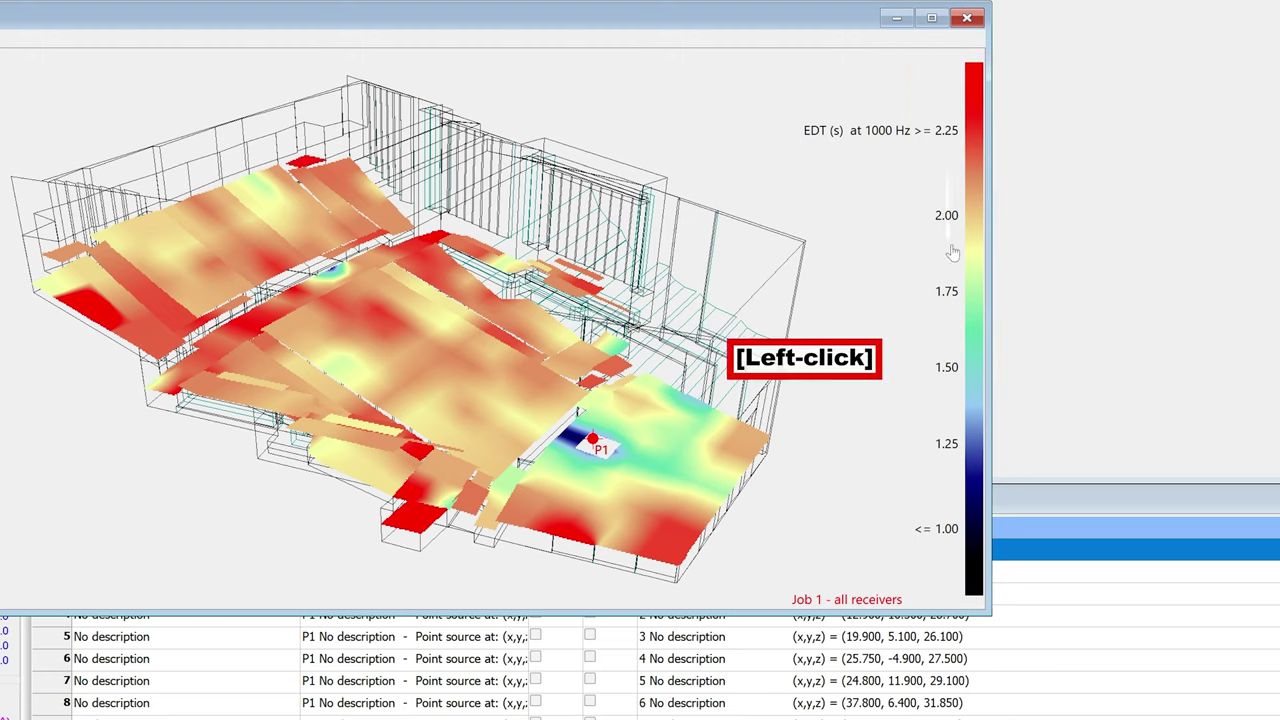
drag(946, 177, 977, 347)
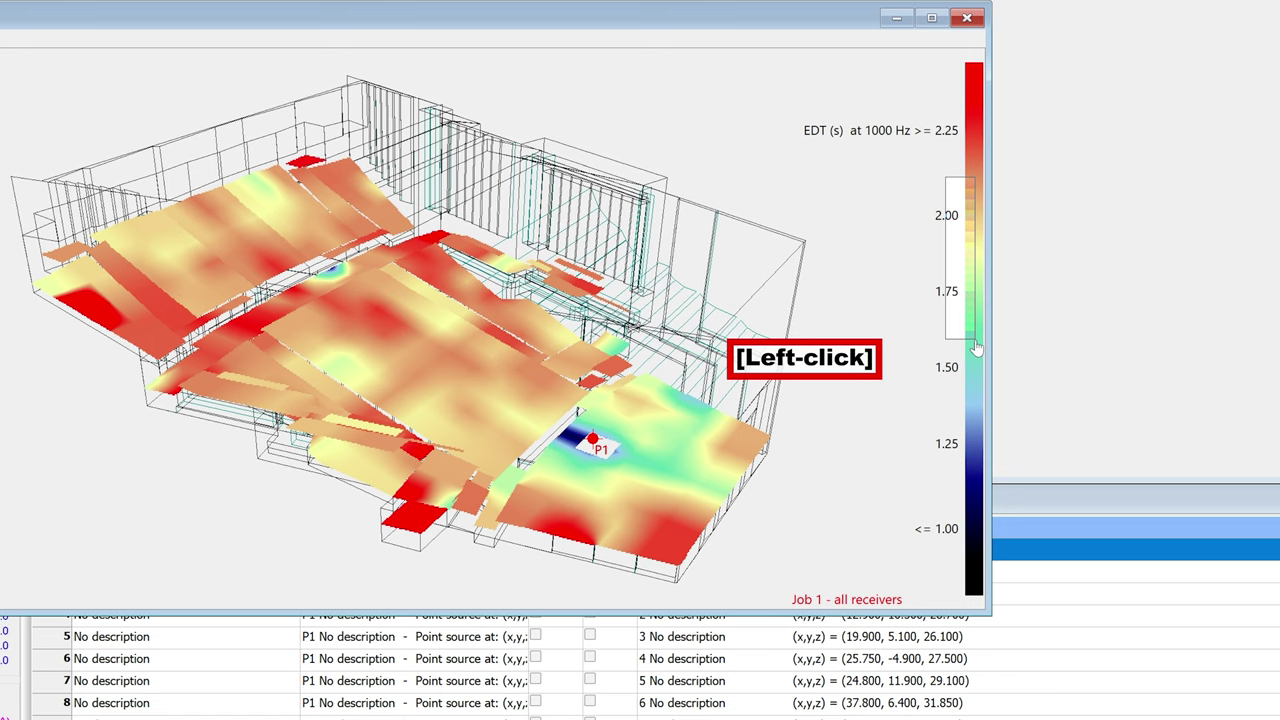
drag(977, 347, 977, 347)
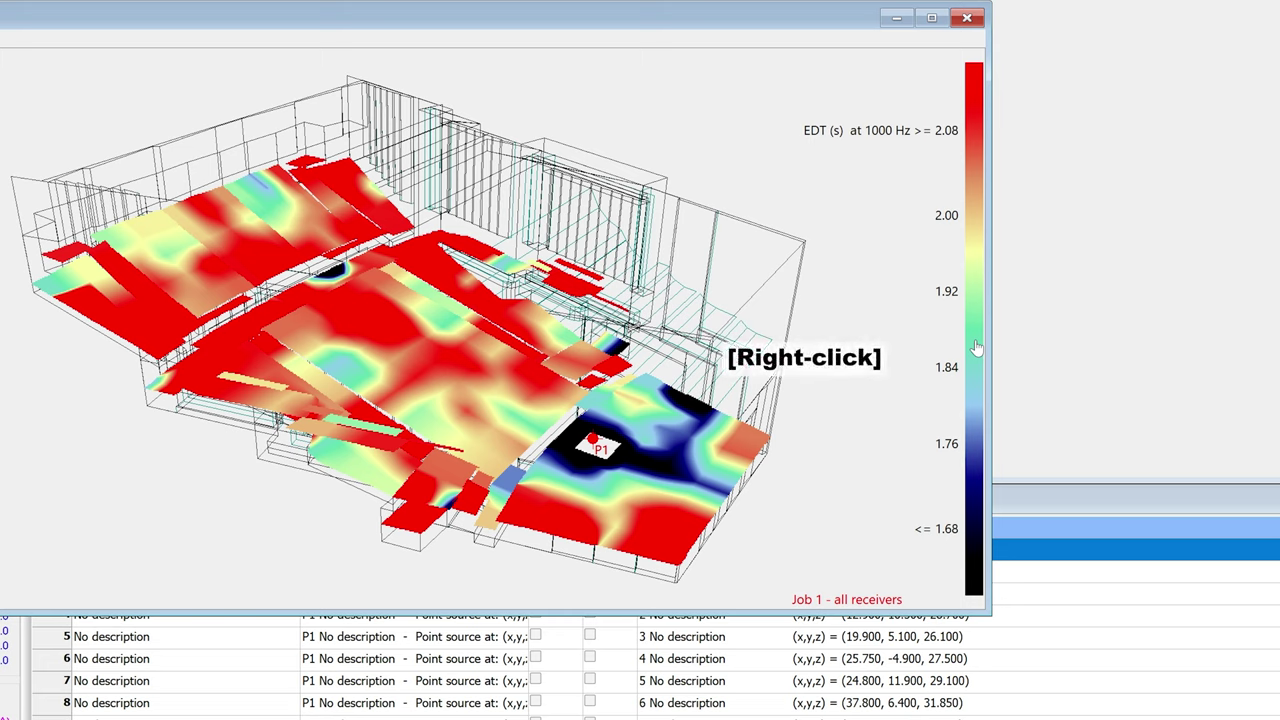
right_drag(977, 347, 977, 310)
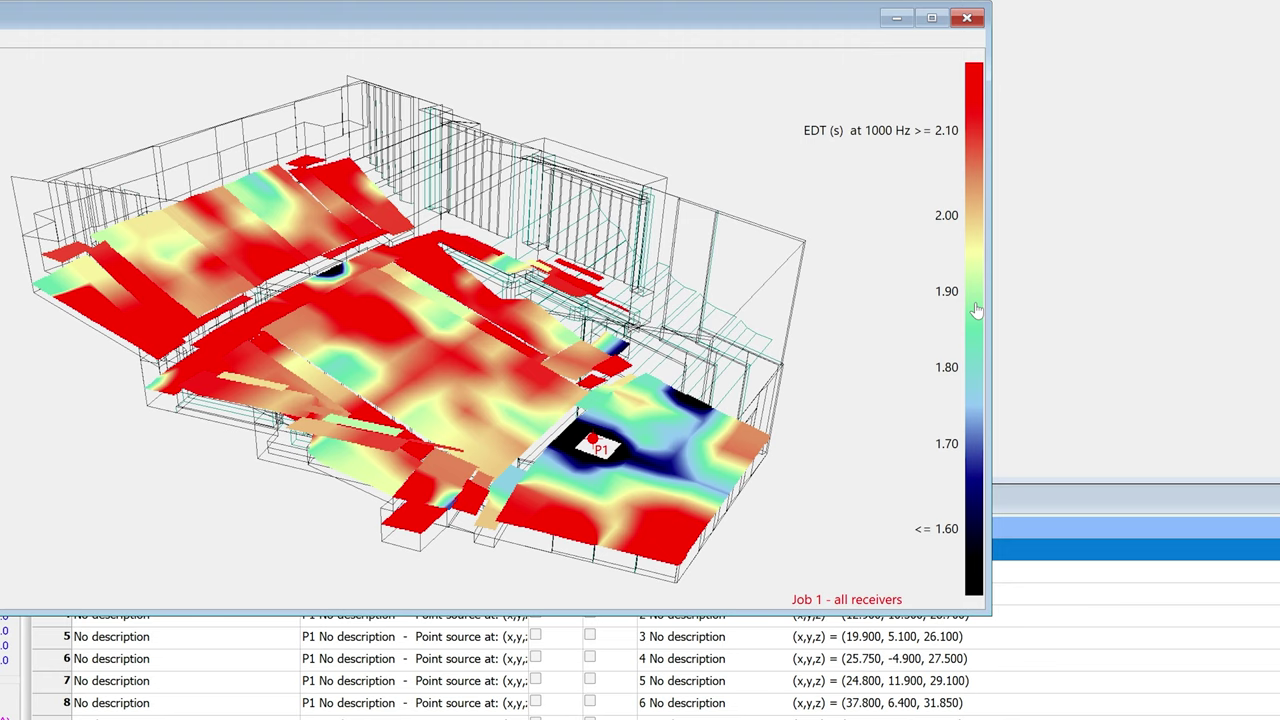
click(977, 310)
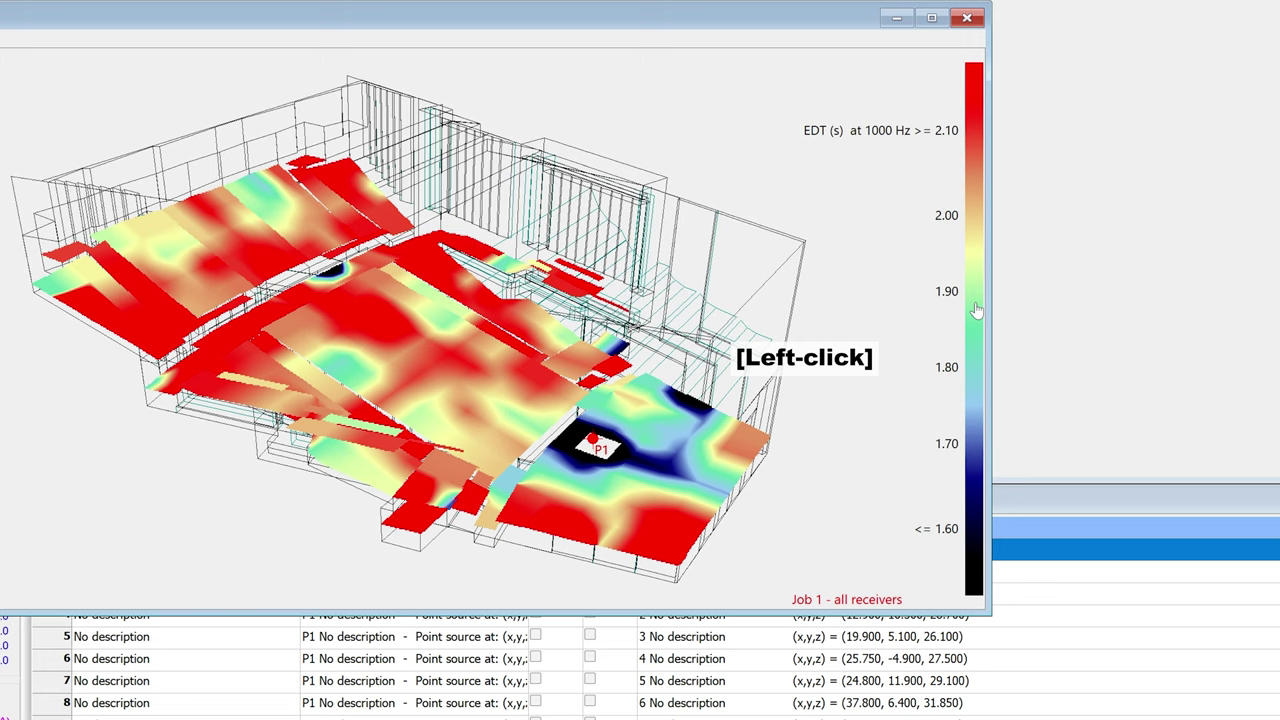
drag(977, 310, 929, 170)
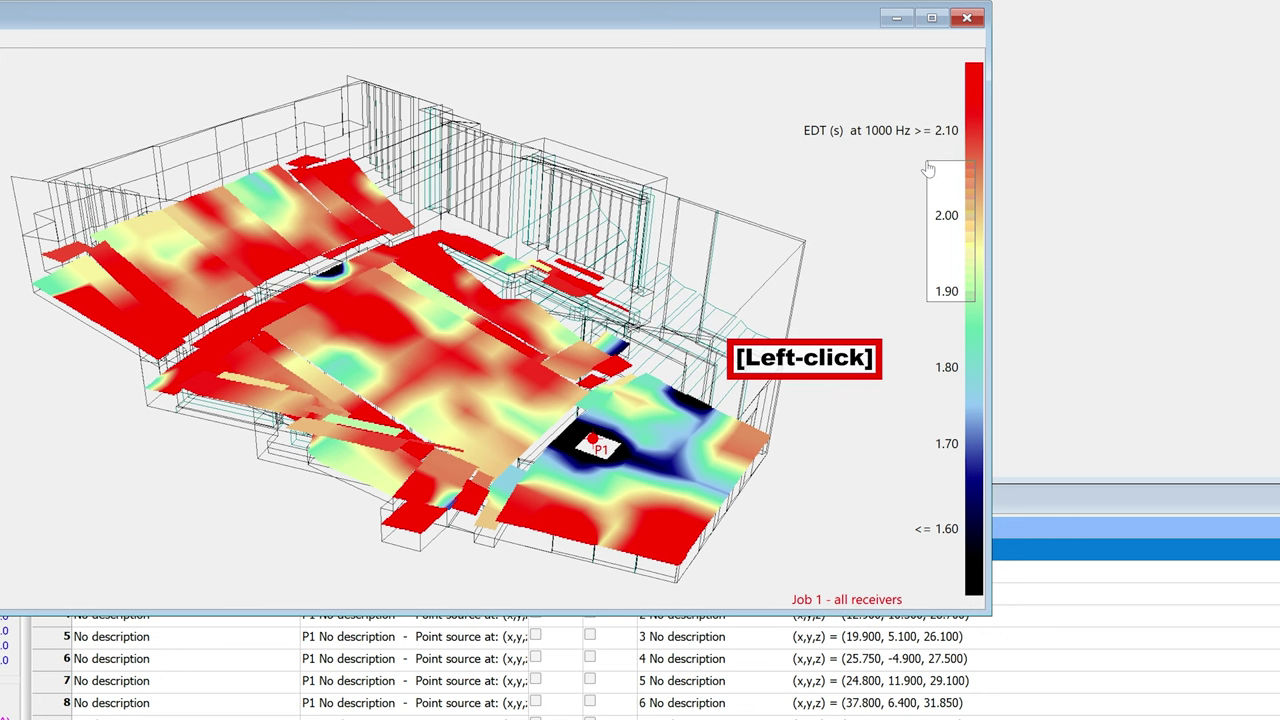
click(929, 170)
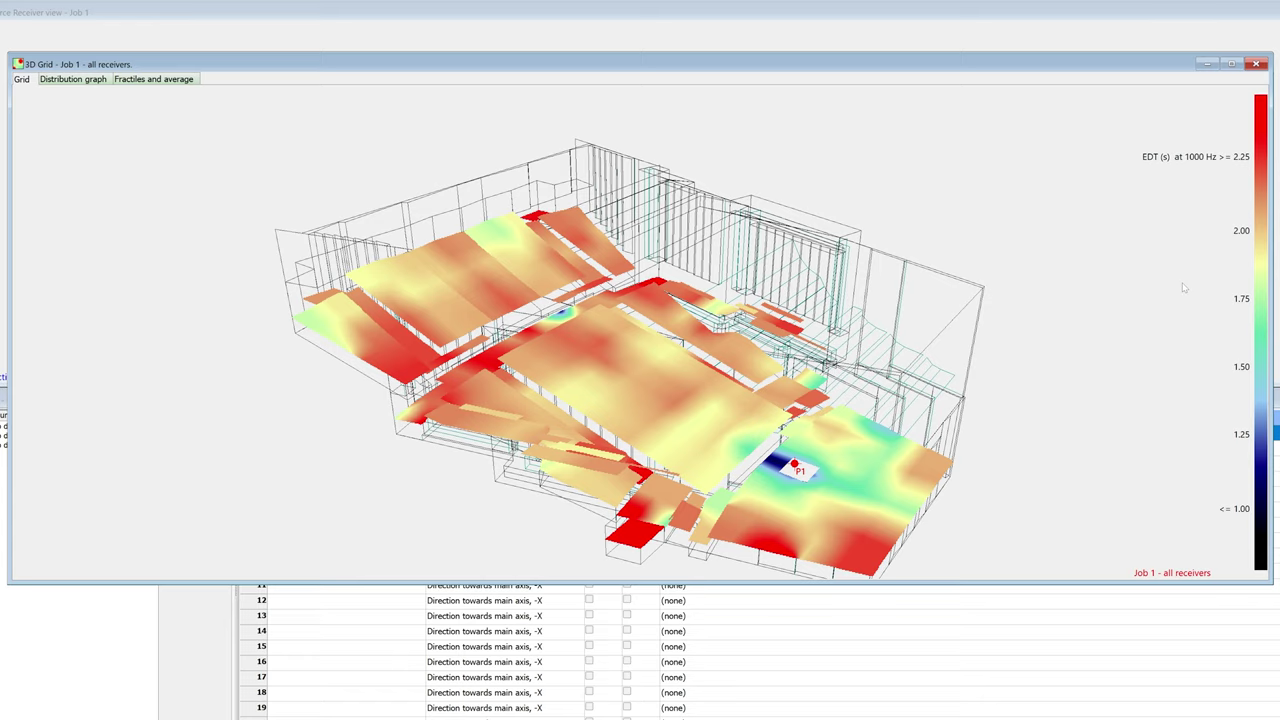
Step the grid through the AUDIENCE, FLOOR and STAIRS groups until only STAGE is shown.
key(g)
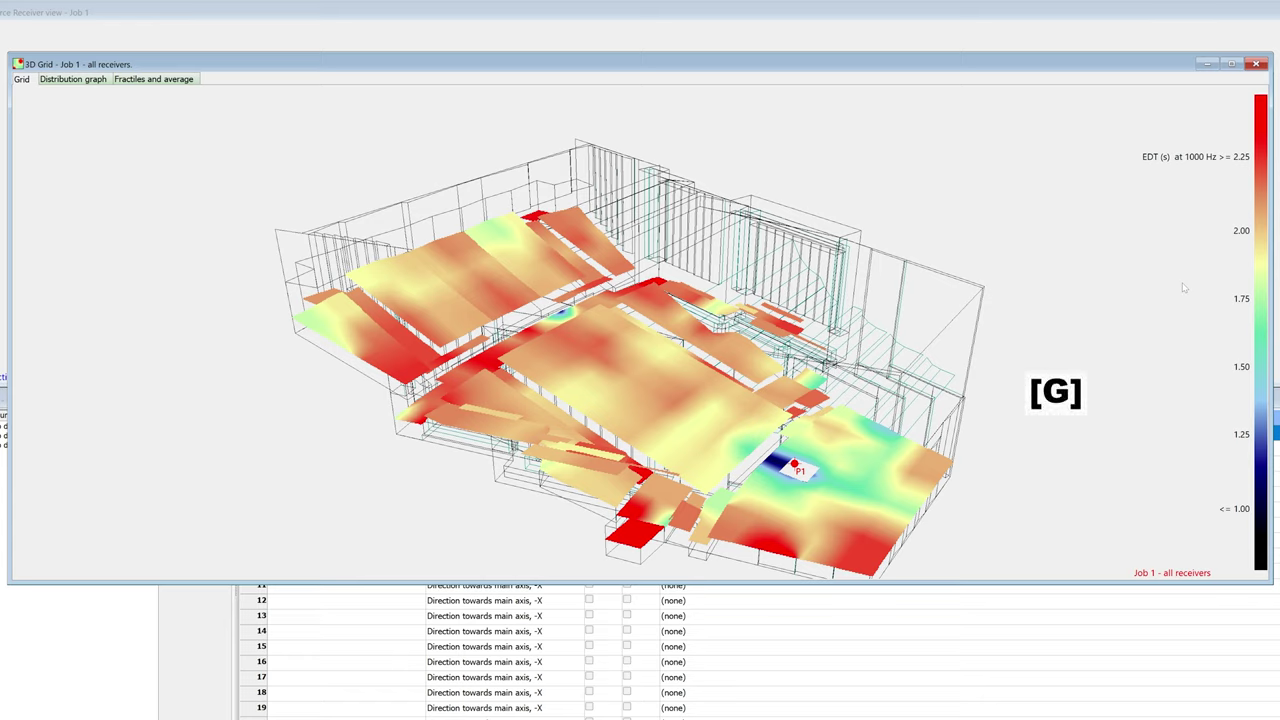
key(g)
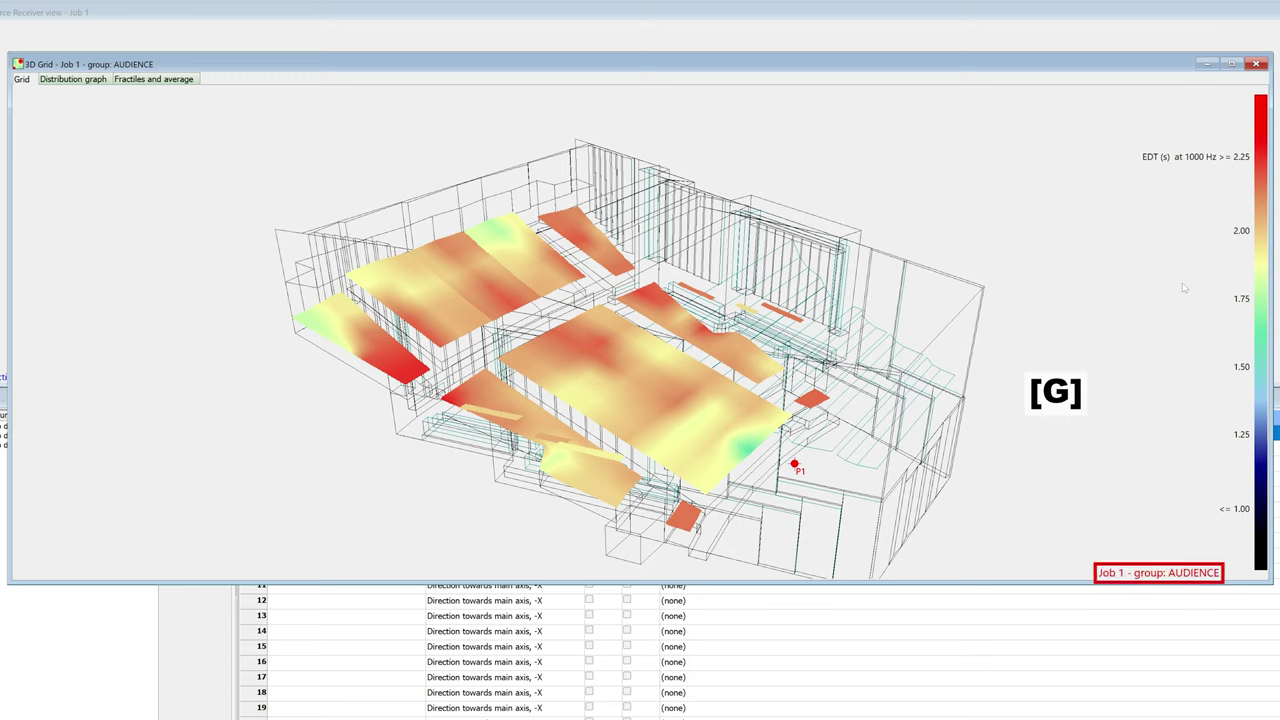
key(g)
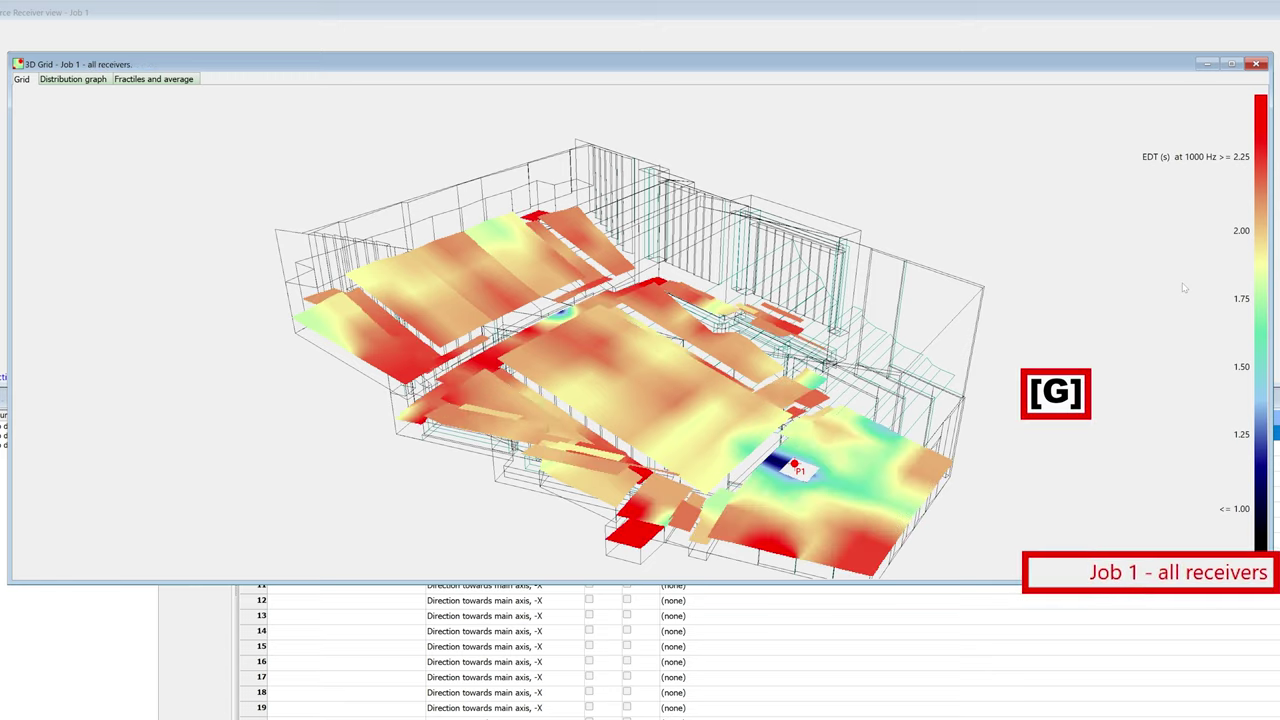
key(g)
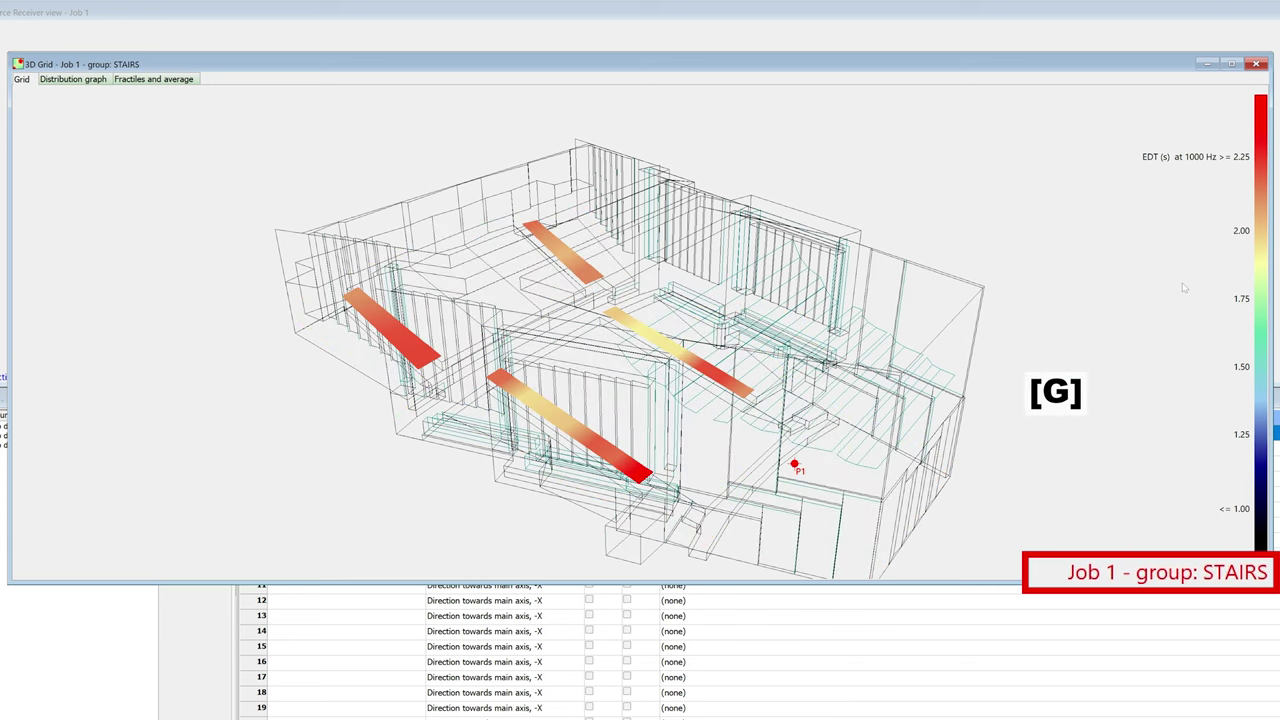
key(g)
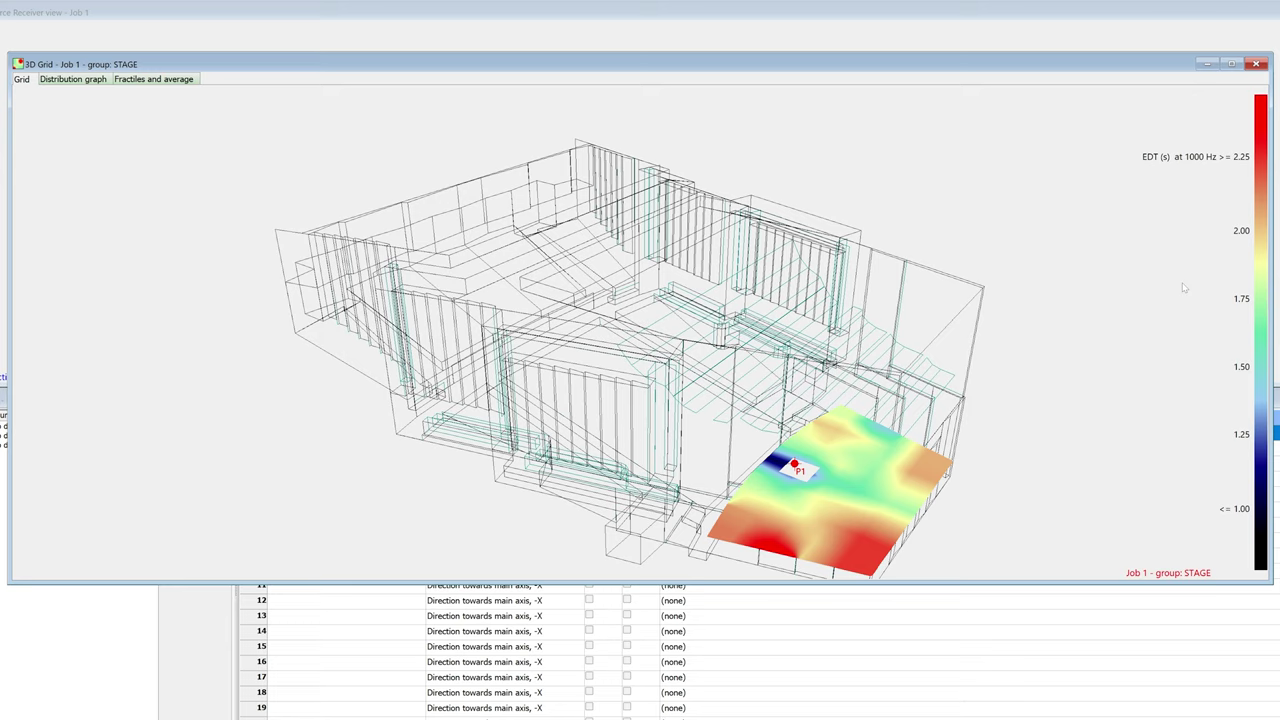
key(j)
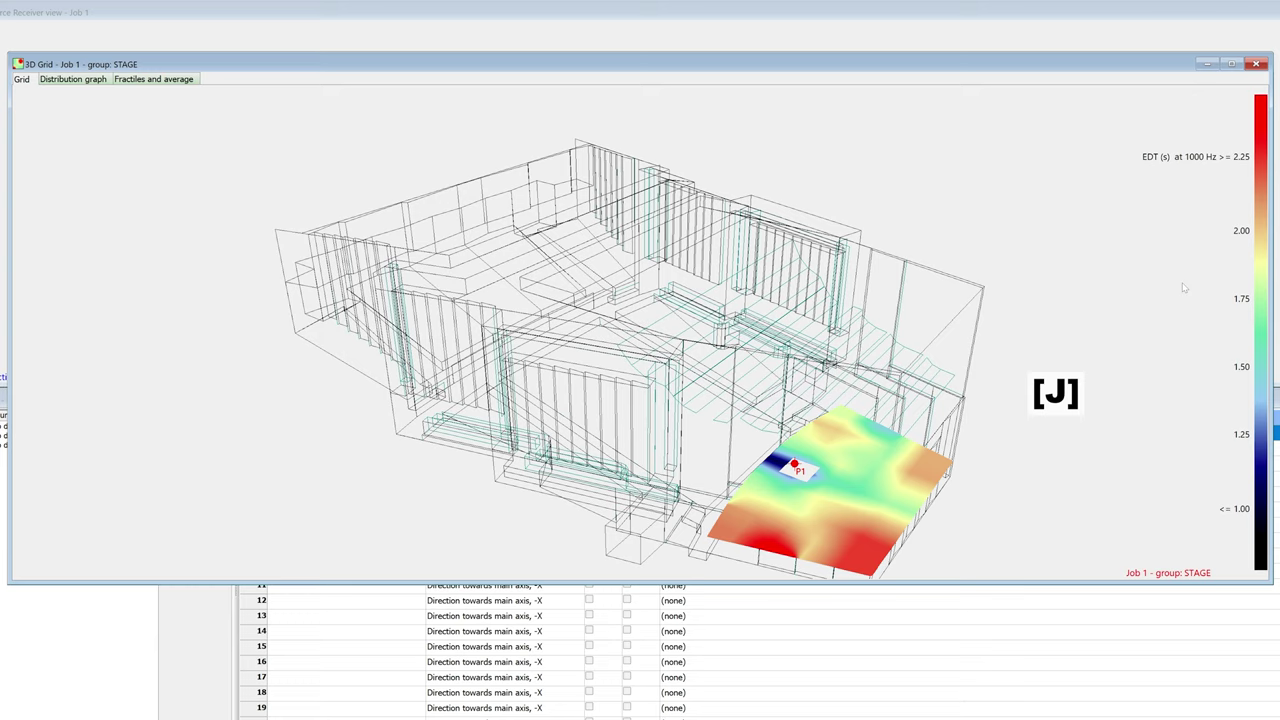
Show the EDT maps of Jobs 2 and 3, return to Job 1, and copy the picture.
key(j)
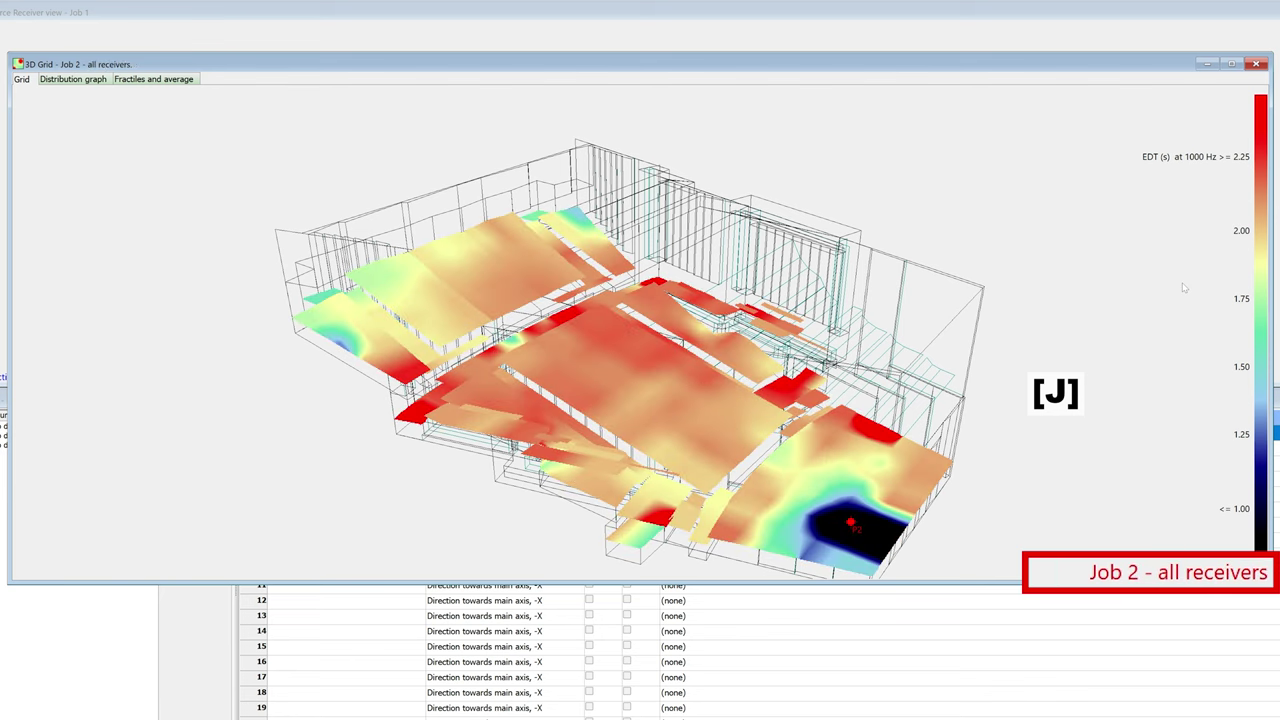
key(j)
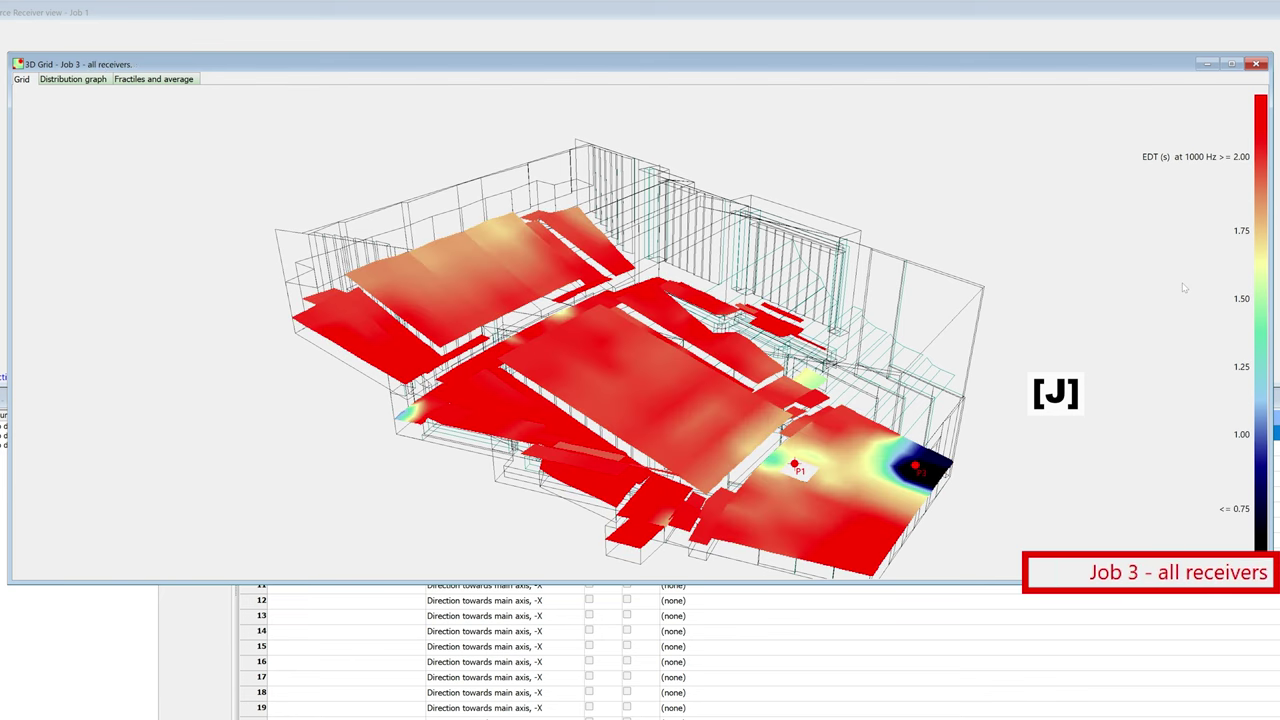
key(j)
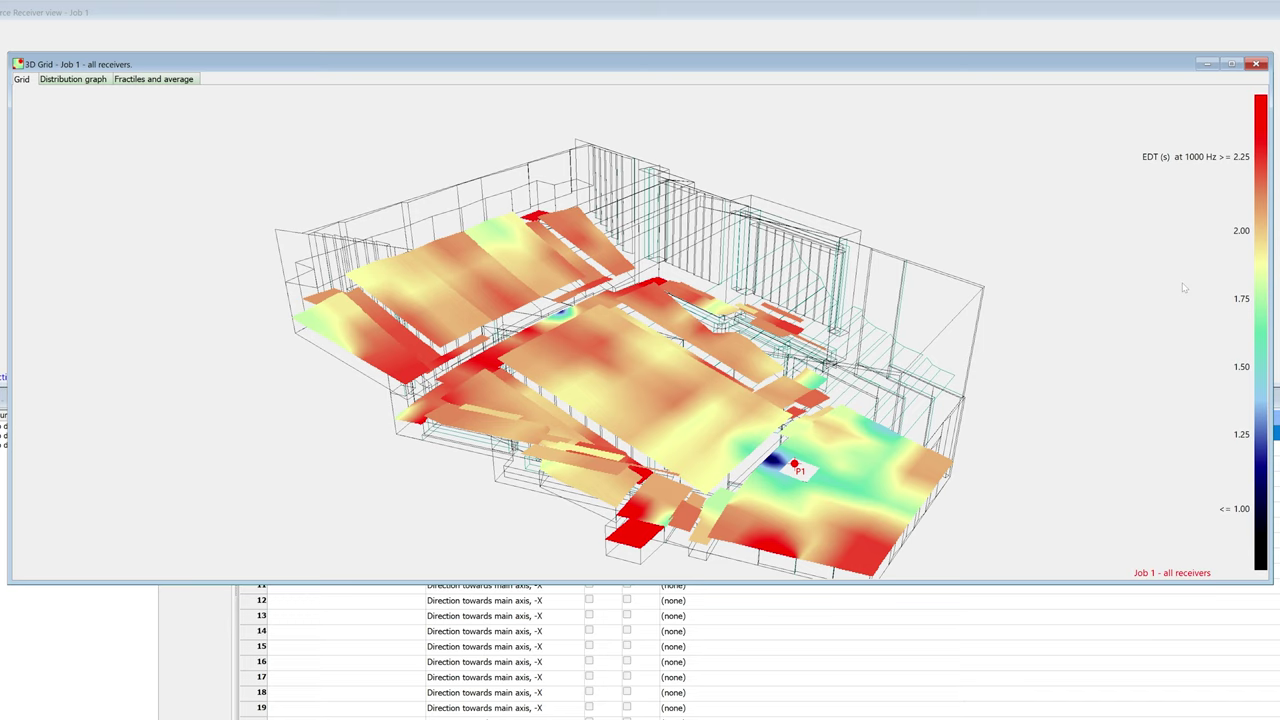
key(ctrl+c)
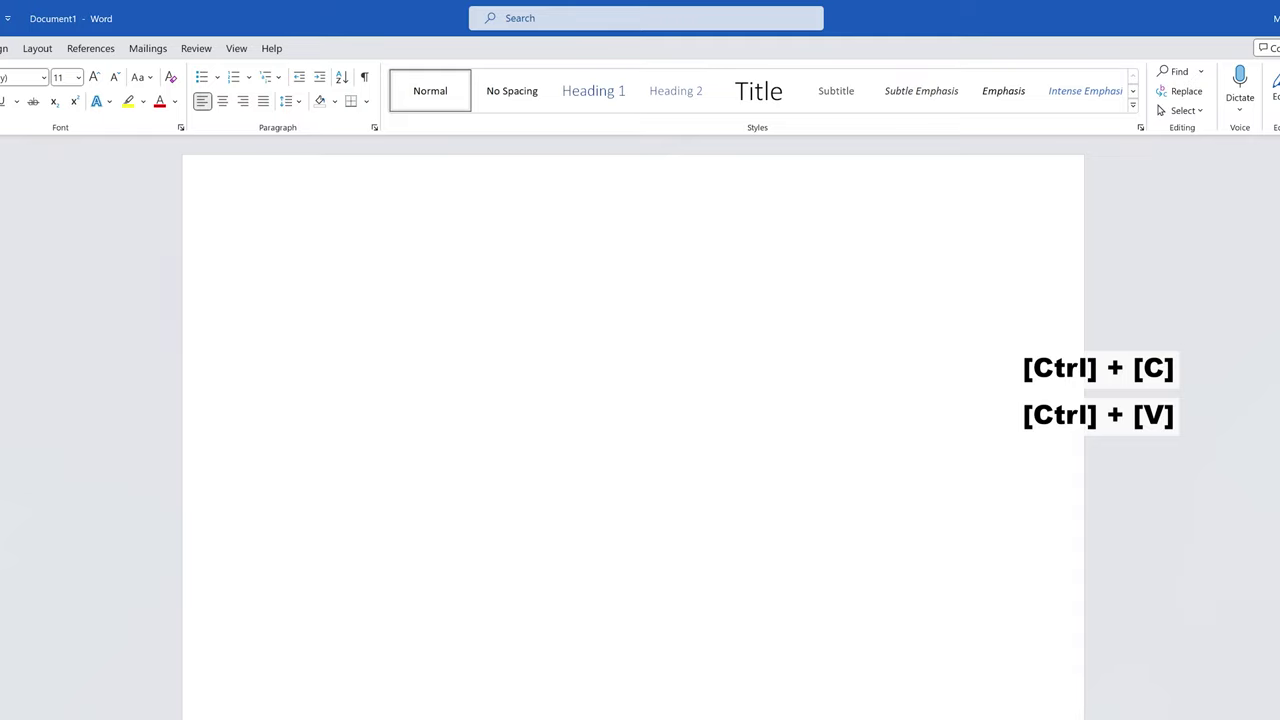
Paste the Job 1 EDT grid map picture at the top of the blank Word page.
click(457, 369)
key(ctrl+v)
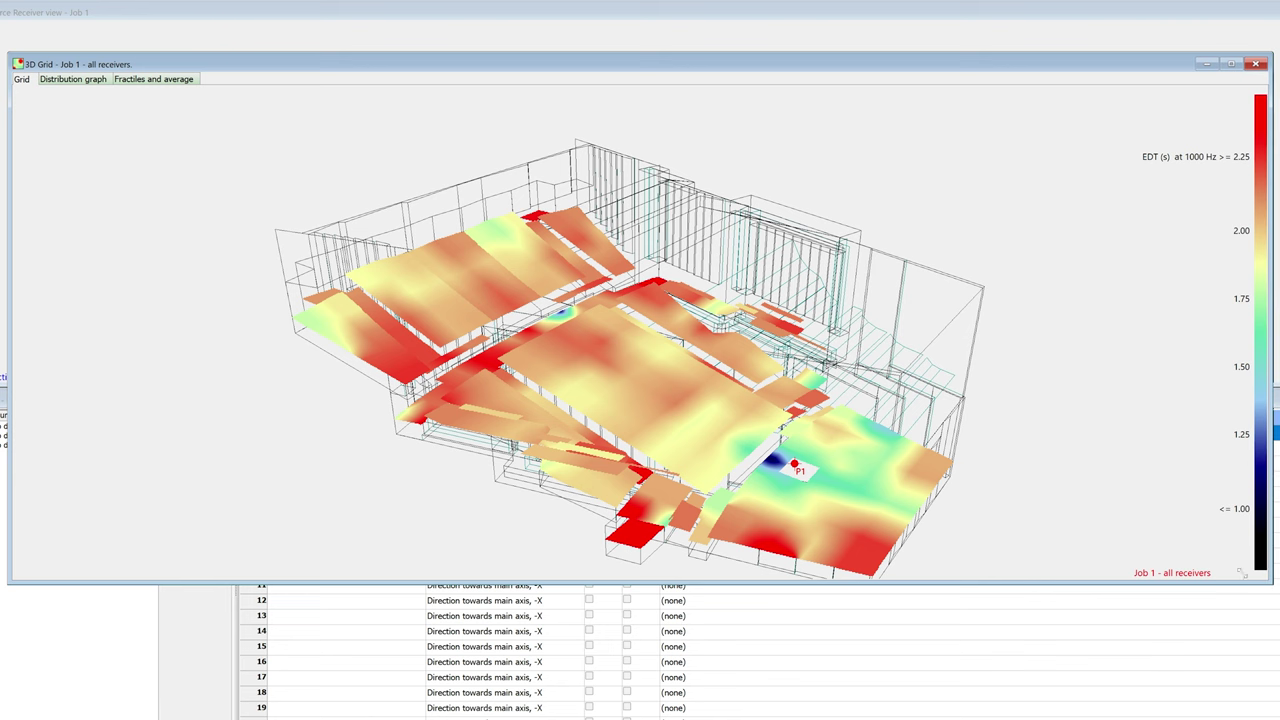
Shrink the 3D Grid window and zoom in on the room model.
drag(1268, 579, 574, 452)
scroll(408, 304, up, 5)
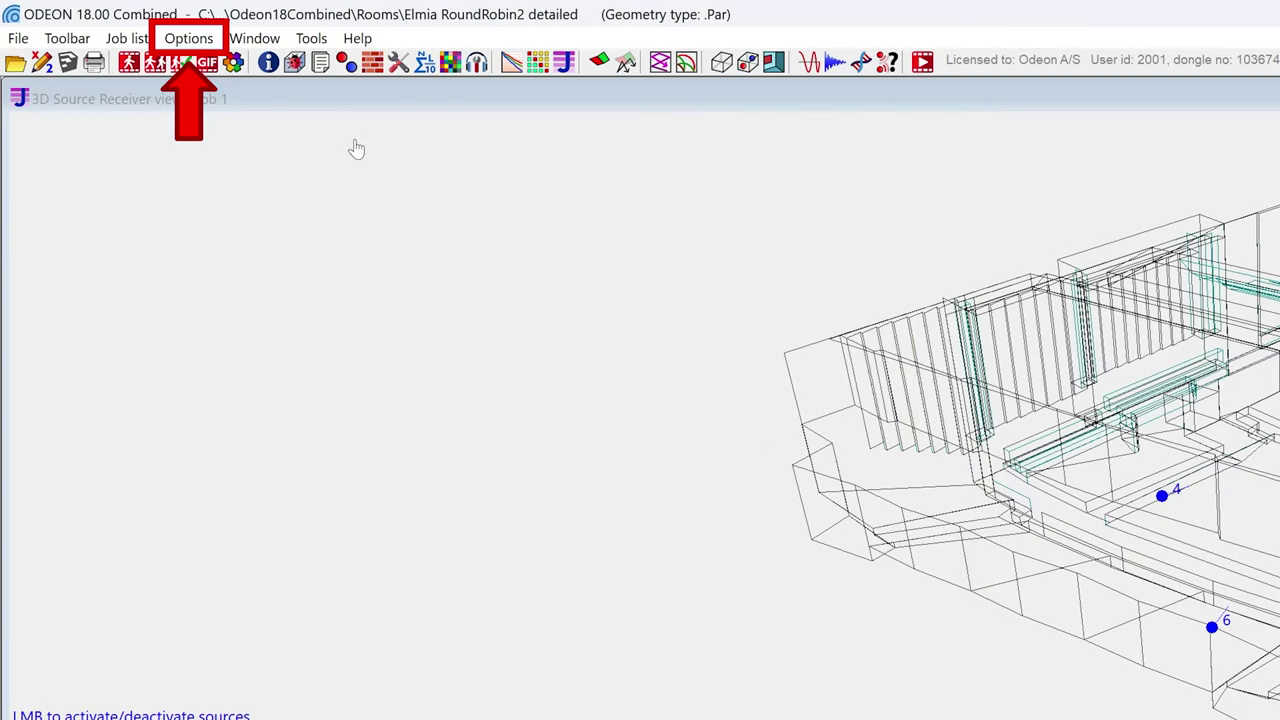
Choose COOL as the grid colour scale in Program setup and save it as the default.
click(190, 38)
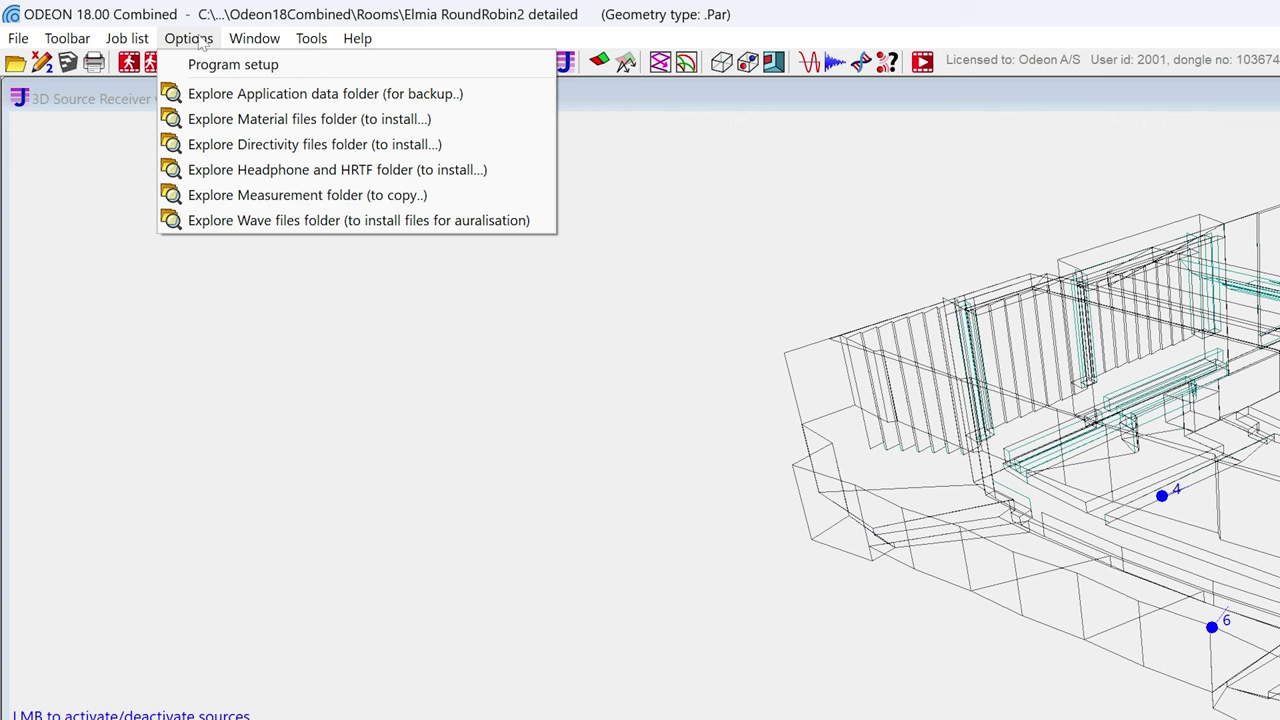
click(198, 66)
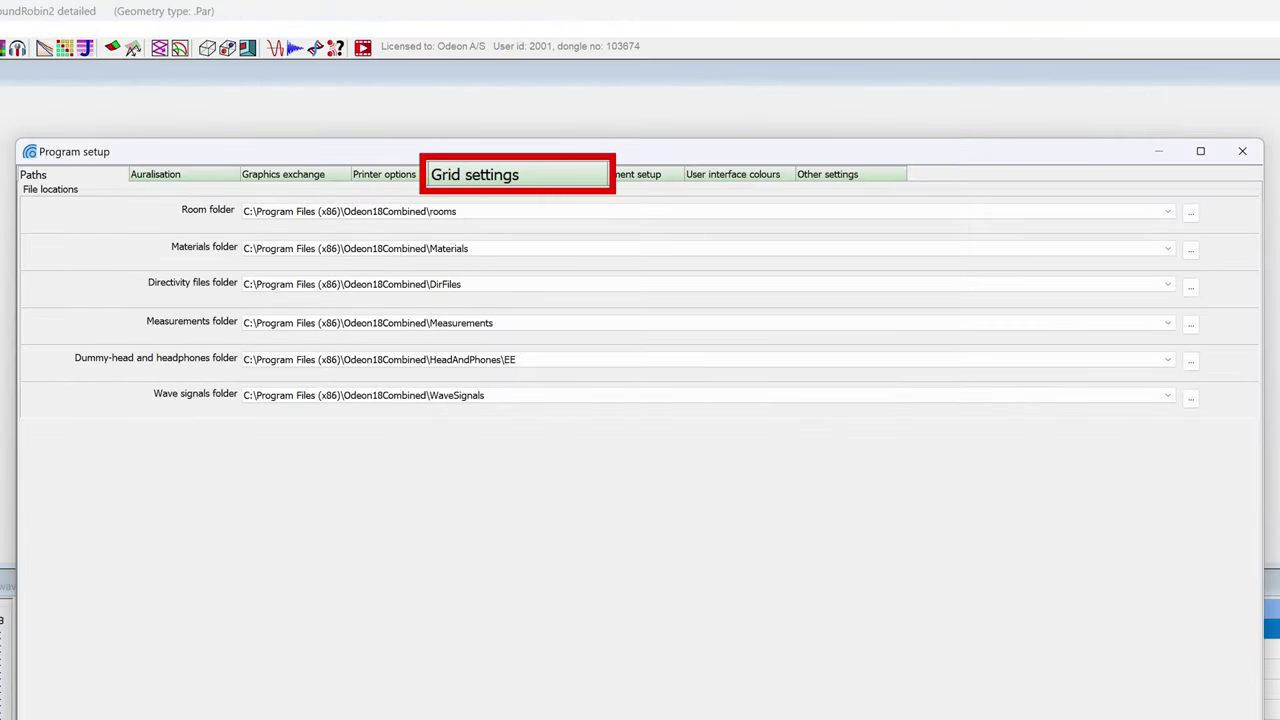
click(505, 181)
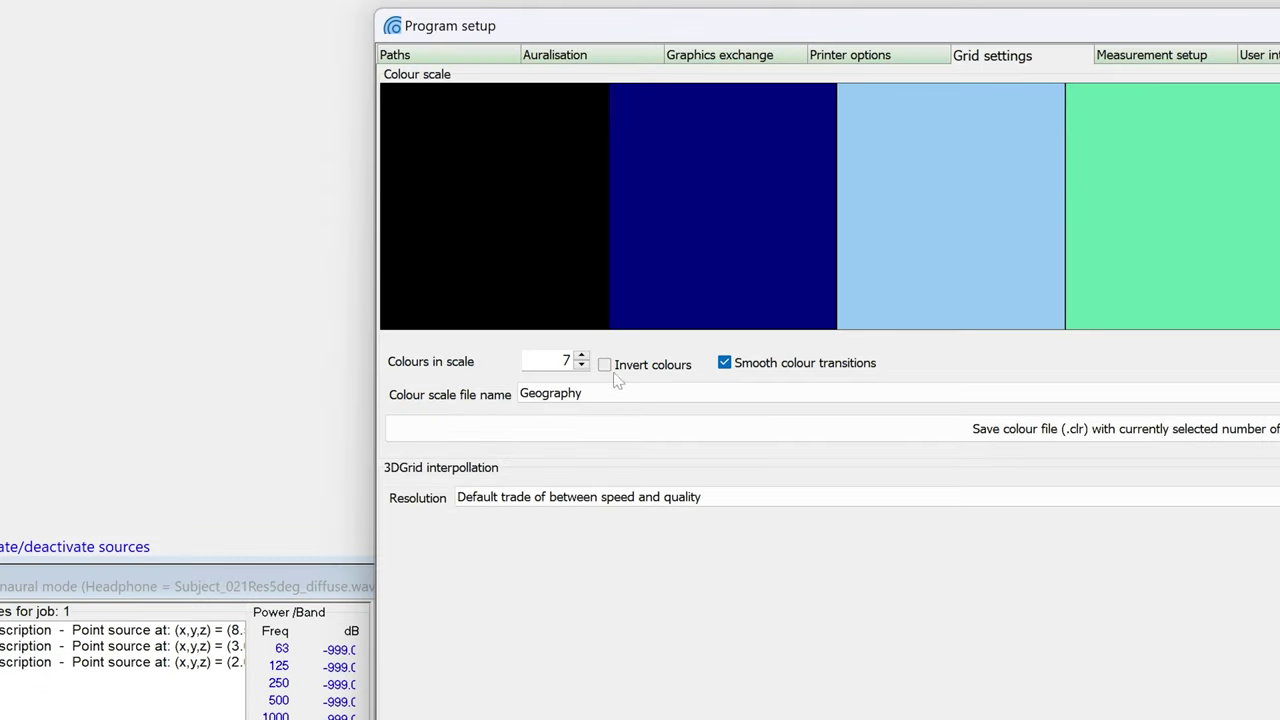
click(607, 395)
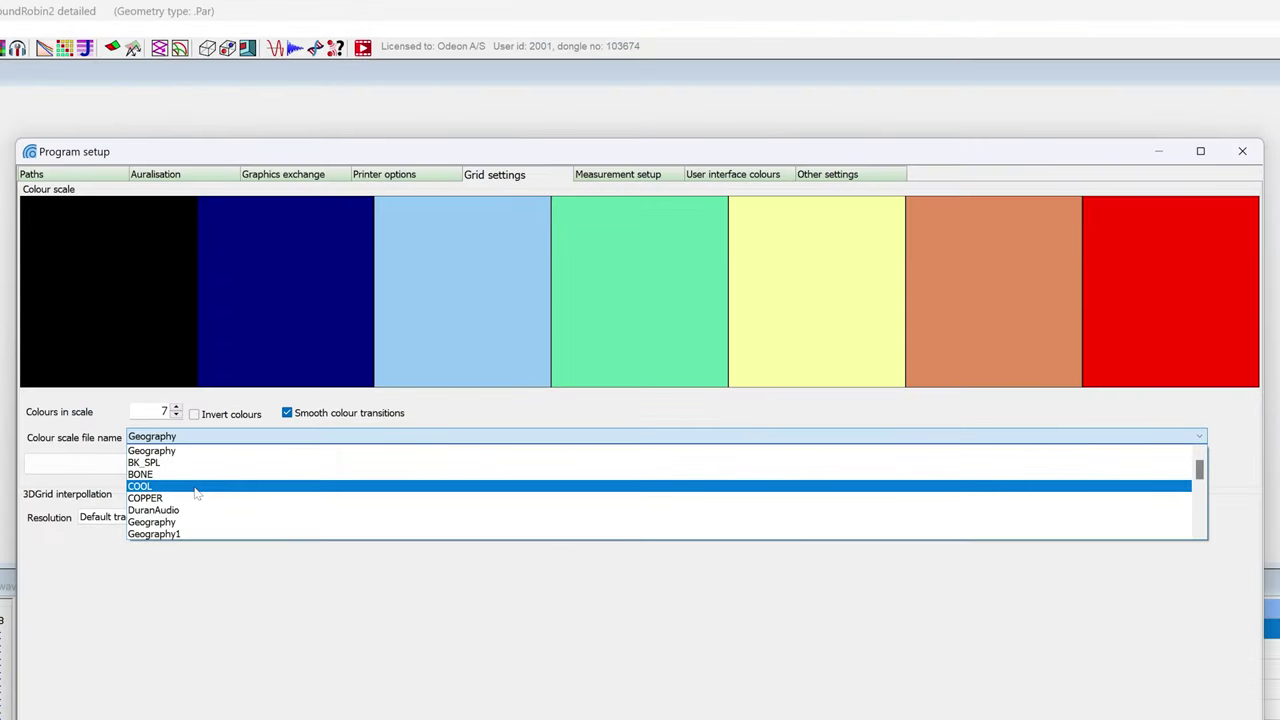
click(160, 486)
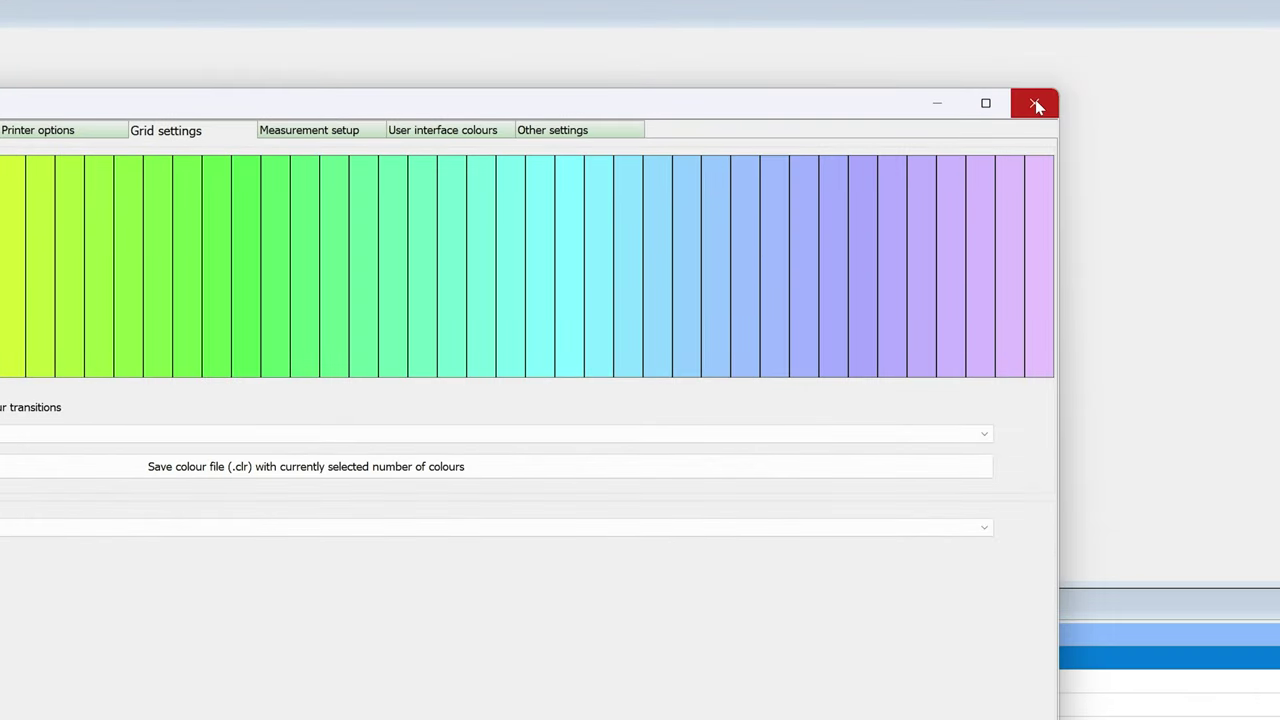
click(1035, 101)
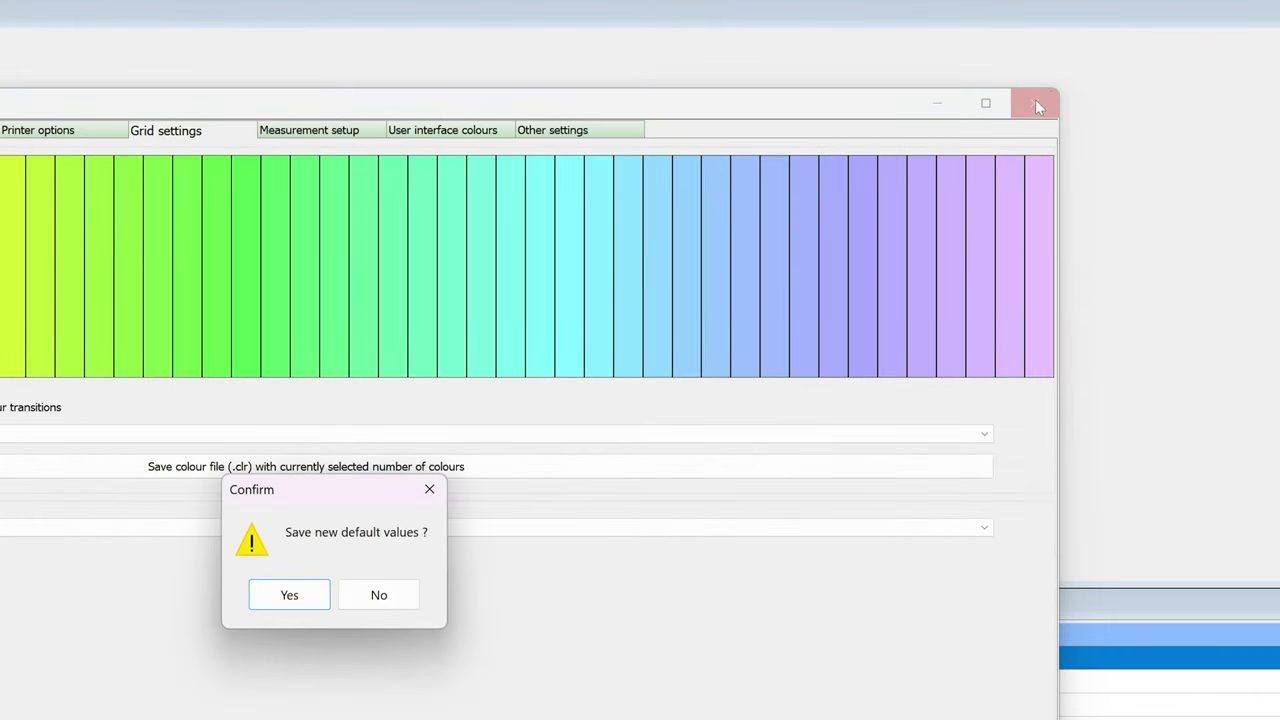
click(288, 594)
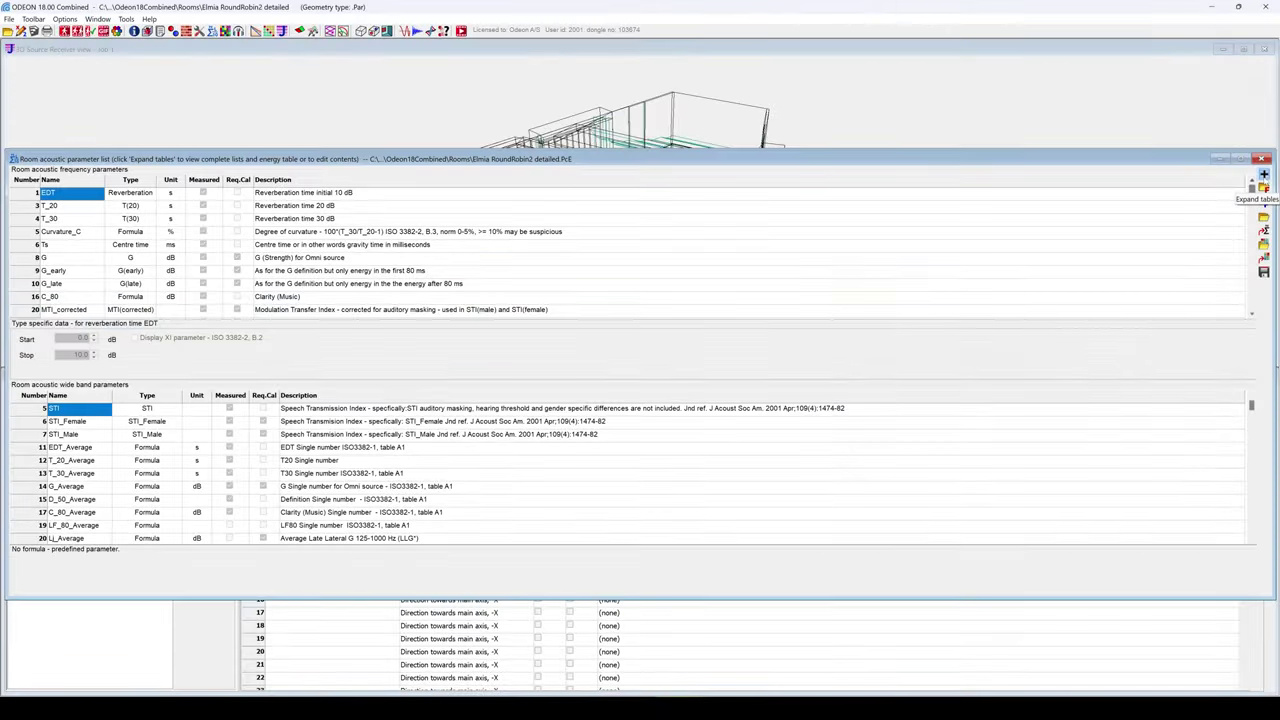
Expand the parameter tables to show every column, including the colour scale settings.
click(798, 348)
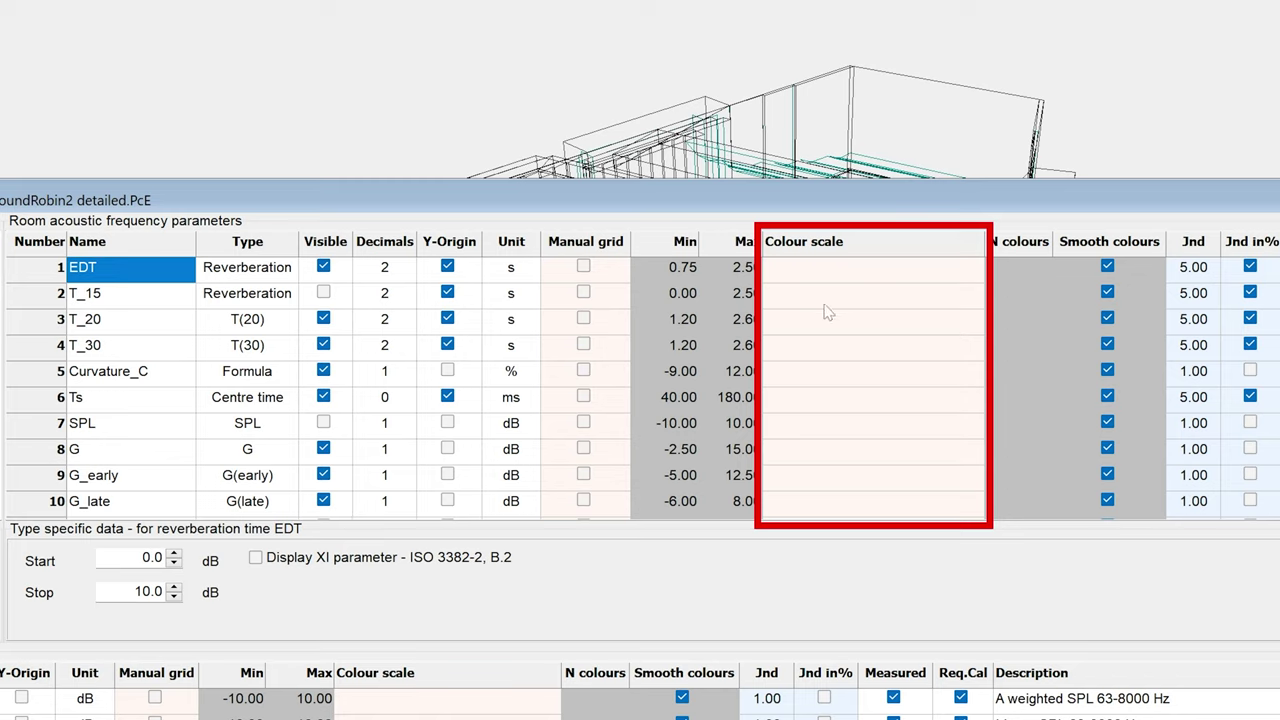
Give T_20 the COOL colour scale with a manual grid range of 2.00 to 2.40 s.
click(792, 323)
click(792, 323)
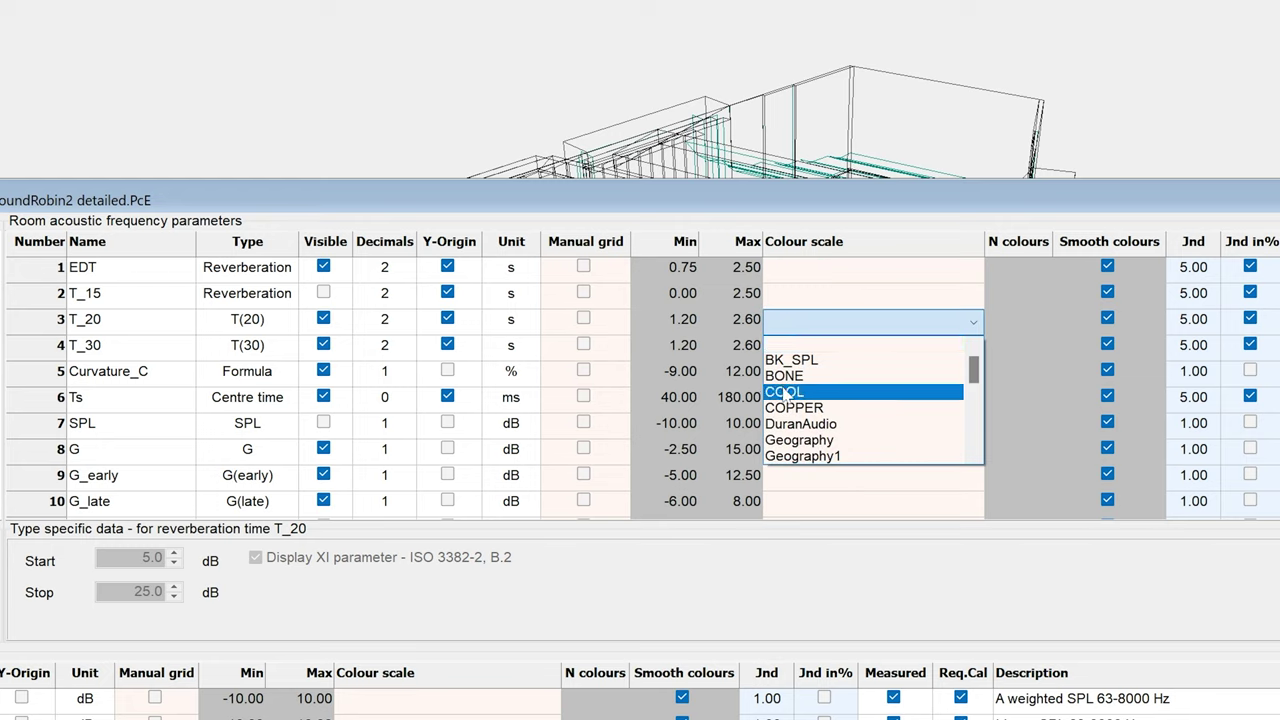
click(785, 390)
click(786, 388)
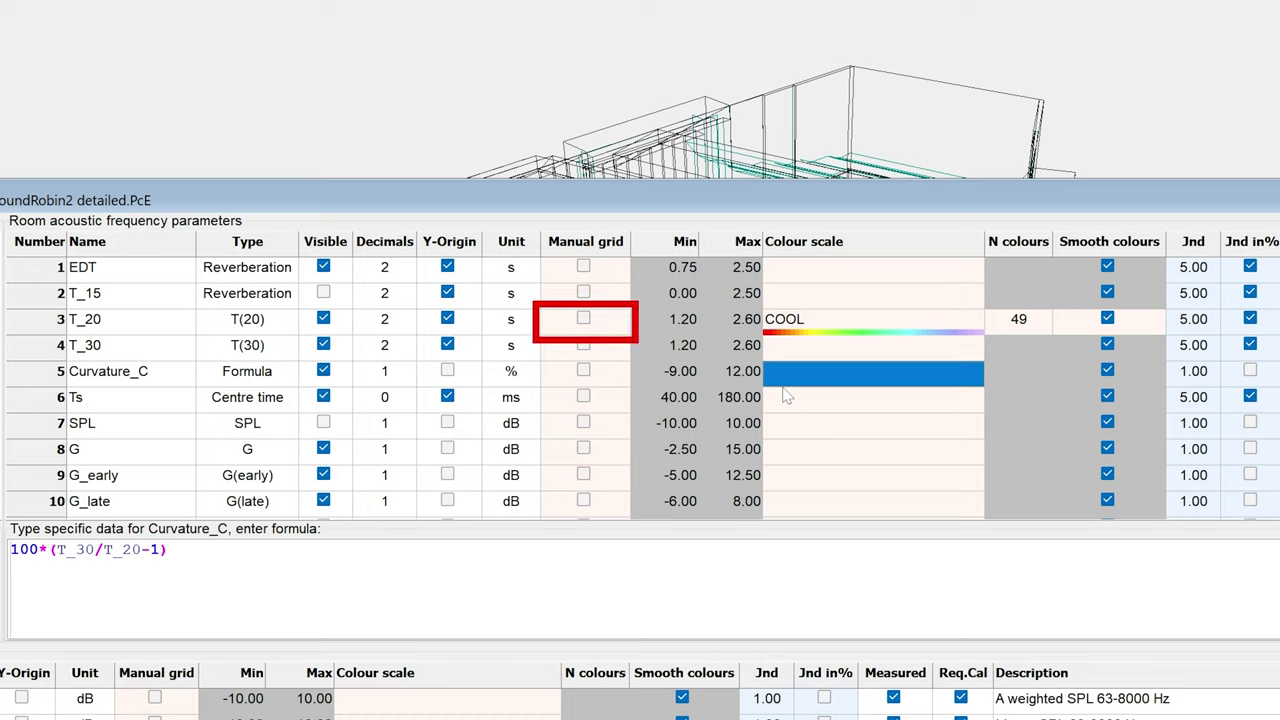
click(585, 320)
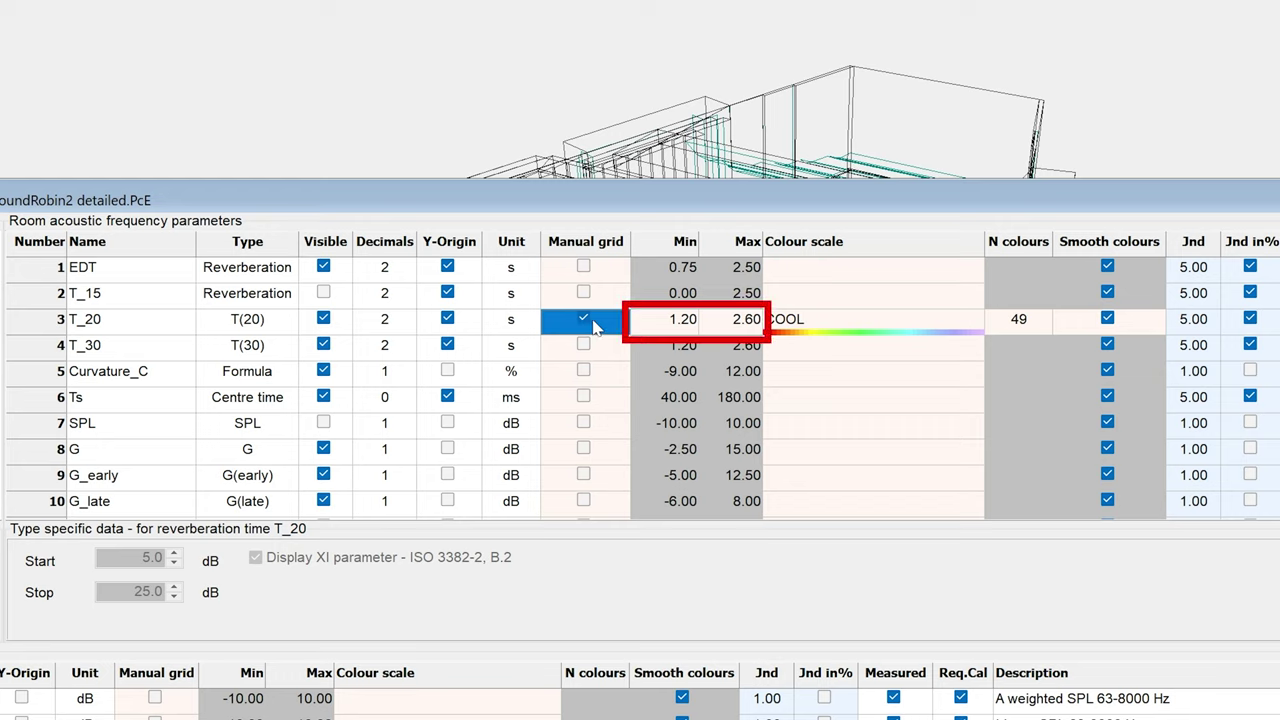
double_click(665, 320)
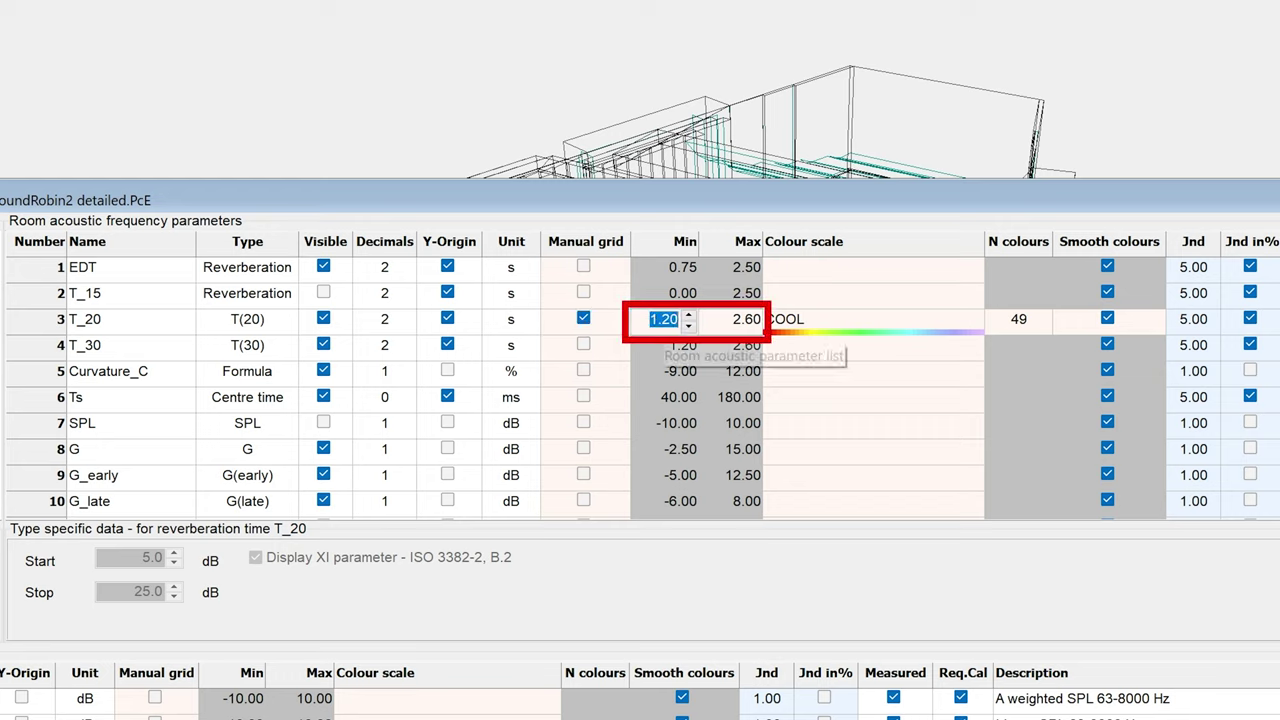
text(2)
key(Tab)
text(2.4)
key(Return)
click(710, 345)
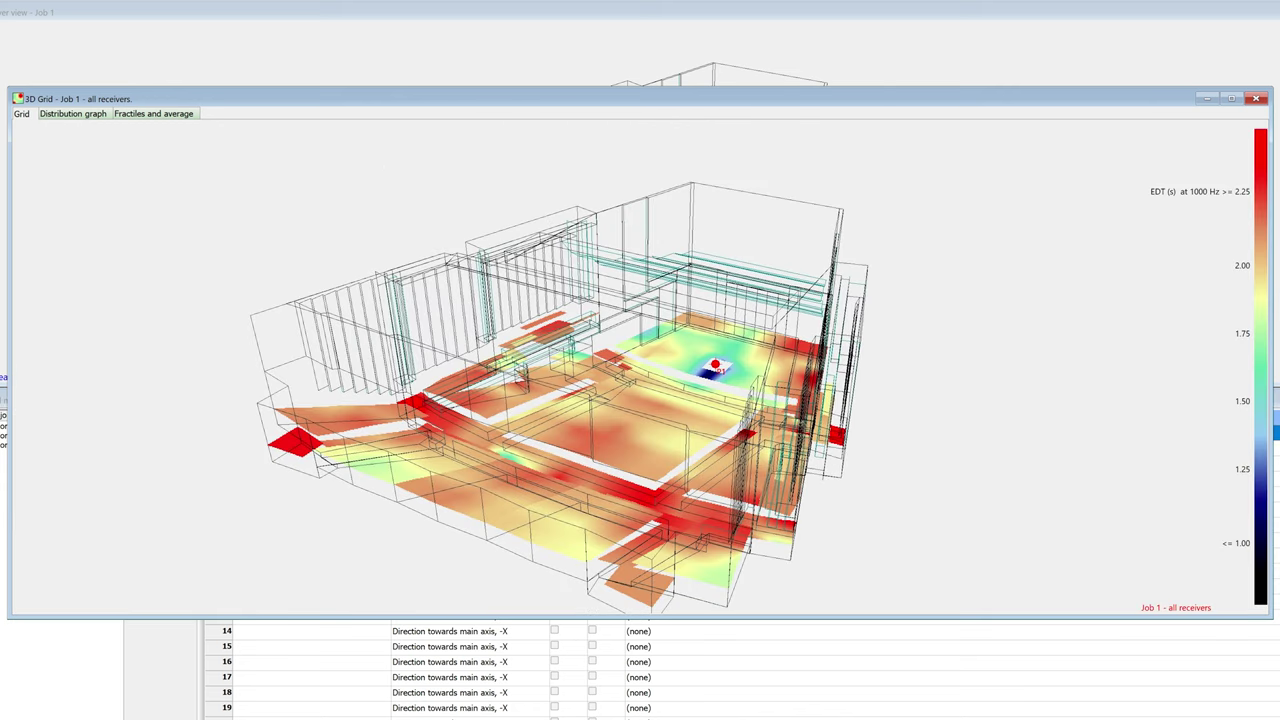
Switch the 3D grid map from EDT to T(20) at 1000 Hz.
key(Down)
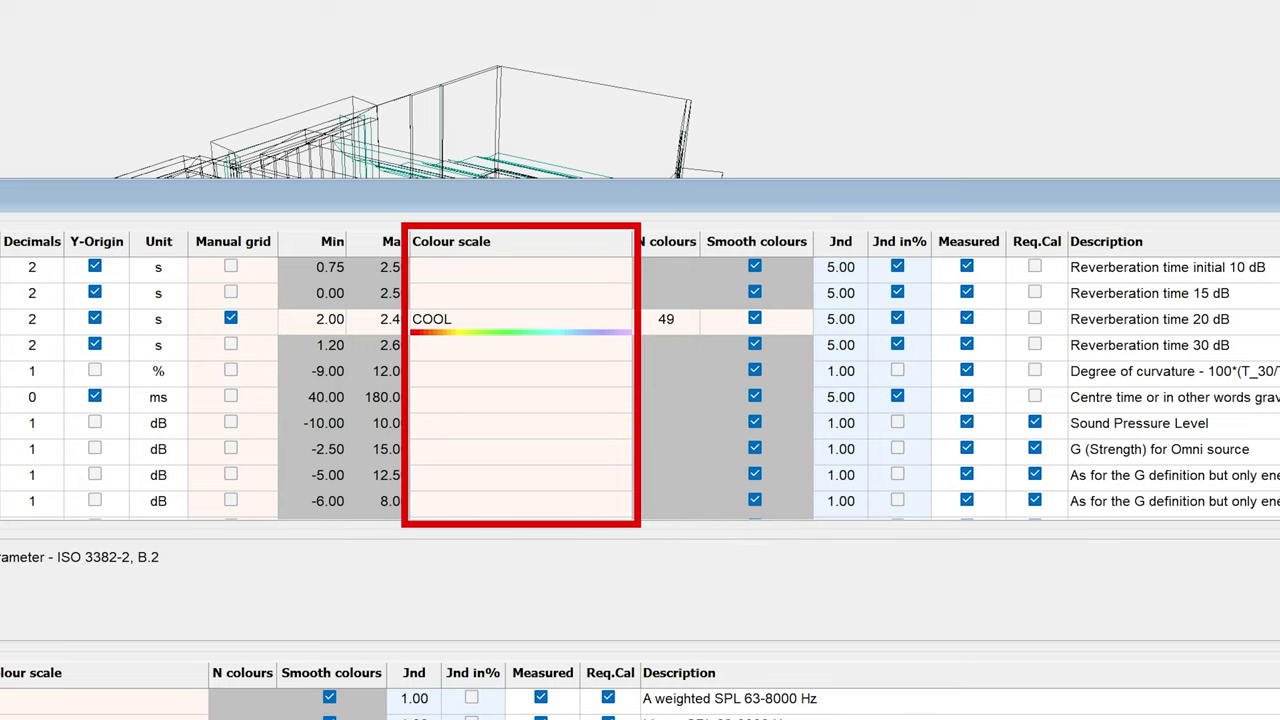
Assign the Geography colour scale to the EDT parameter.
click(575, 278)
click(575, 278)
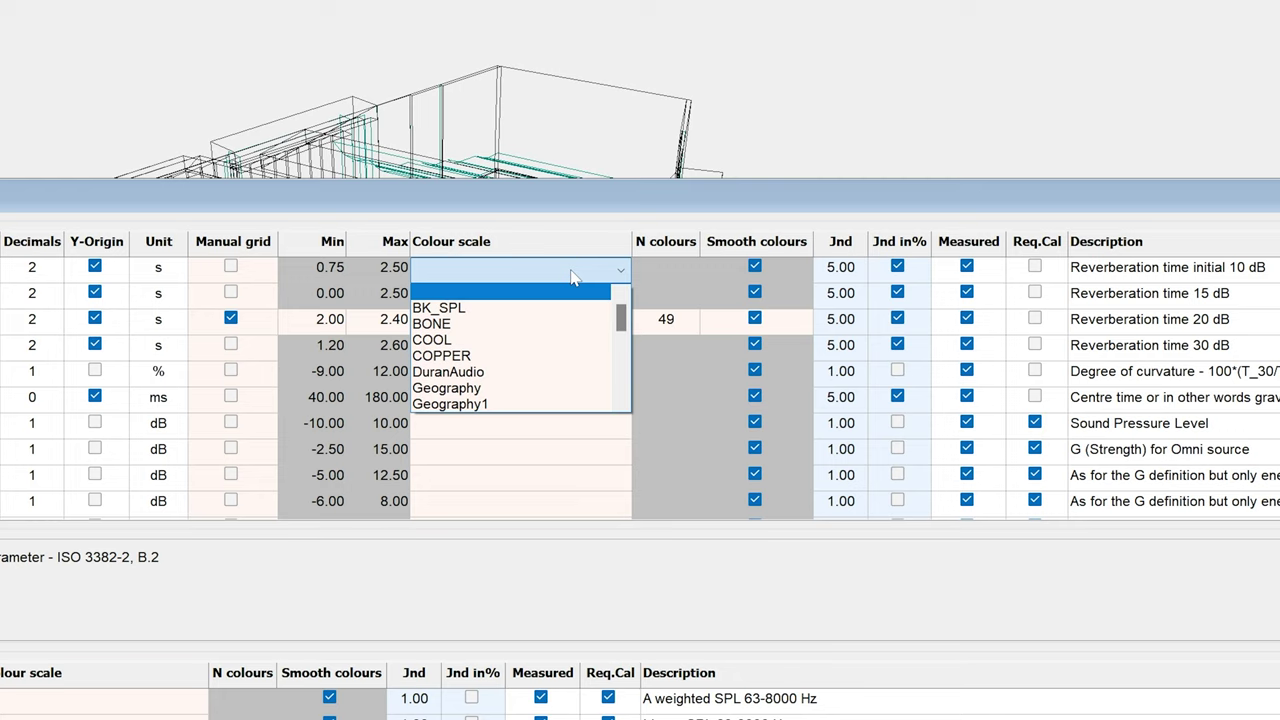
click(567, 398)
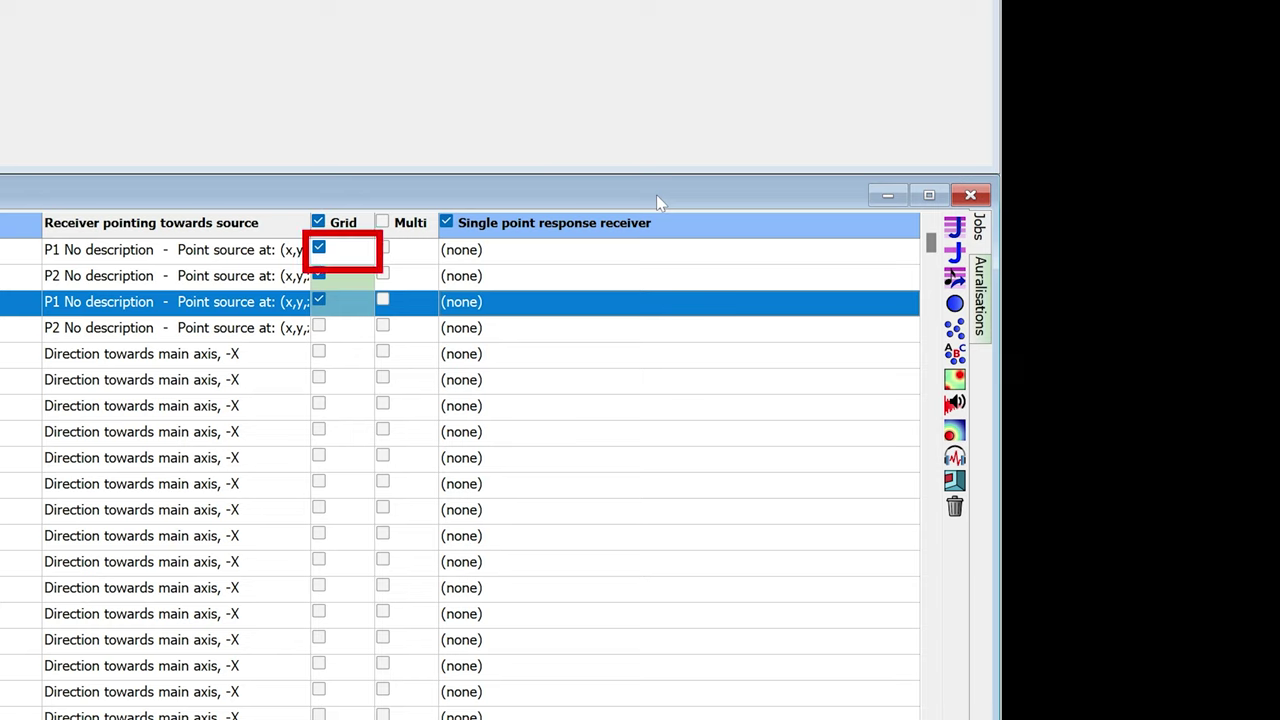
Show Job 1's direct sound from source 1 as a 3D map, including arrival times.
click(740, 255)
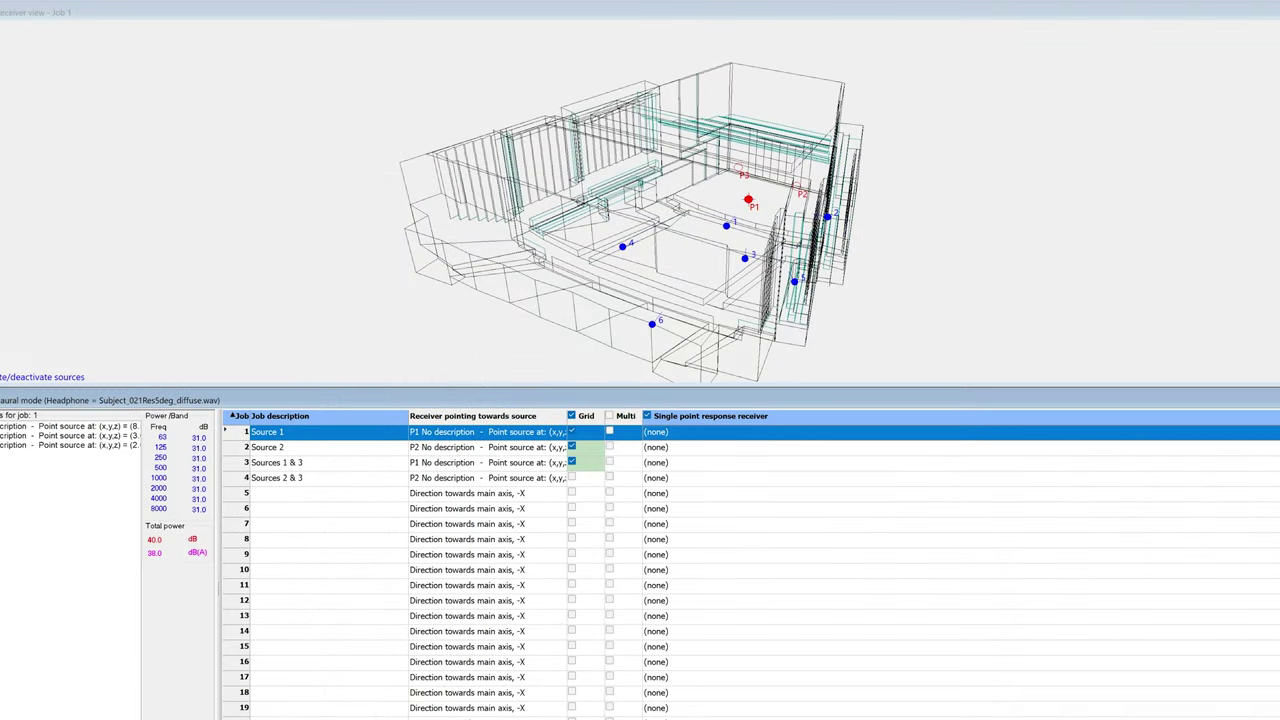
click(954, 431)
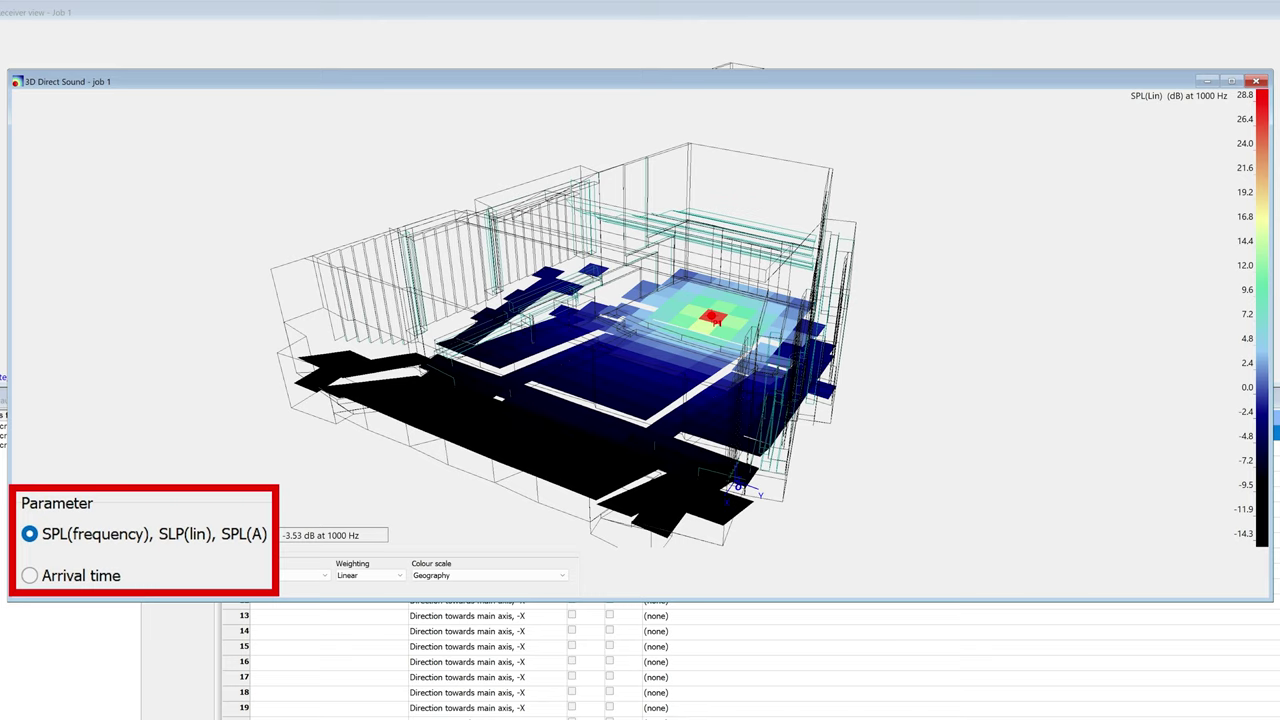
click(87, 585)
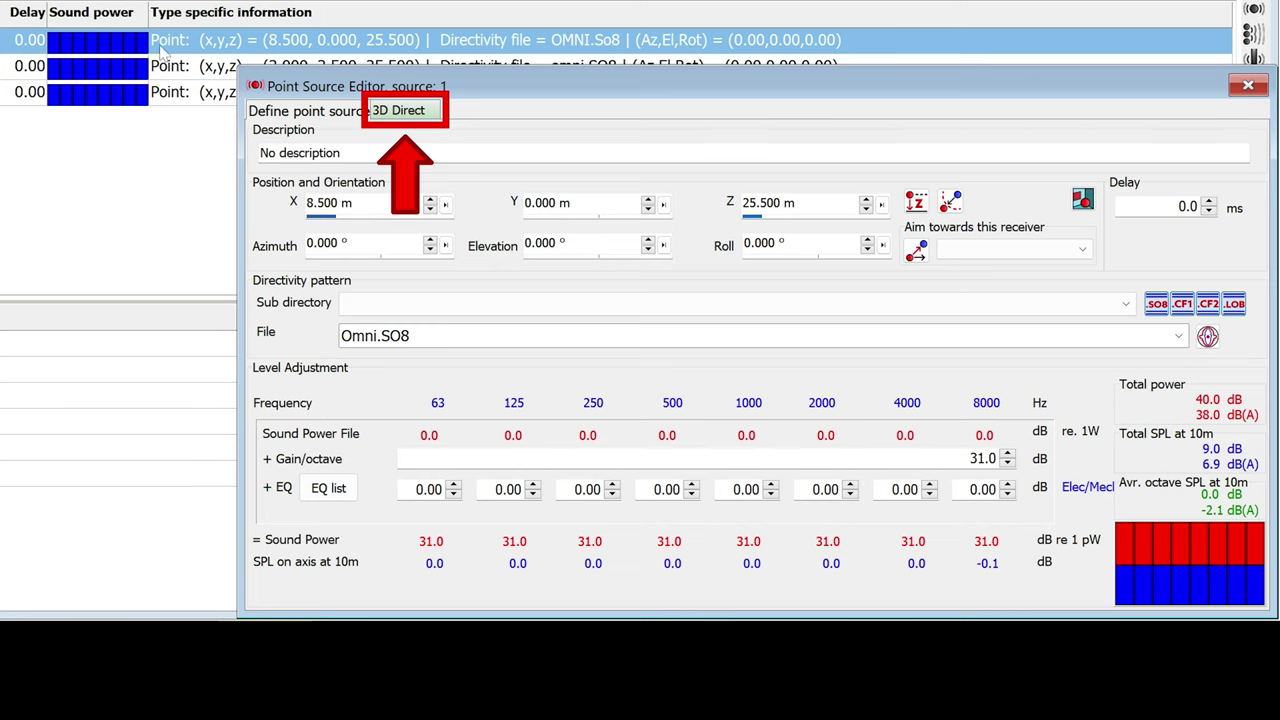
click(405, 111)
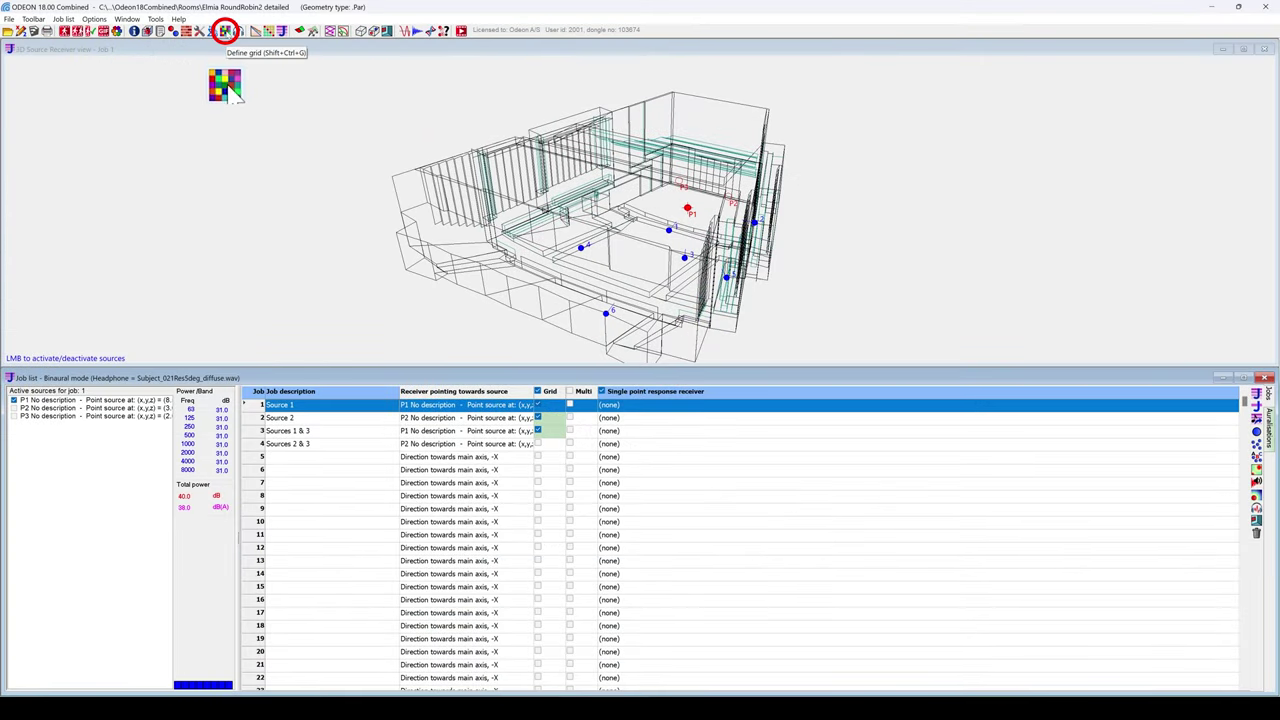
In the grid definition, replace all previous receiver surfaces with only STAGE (surface 454).
click(225, 30)
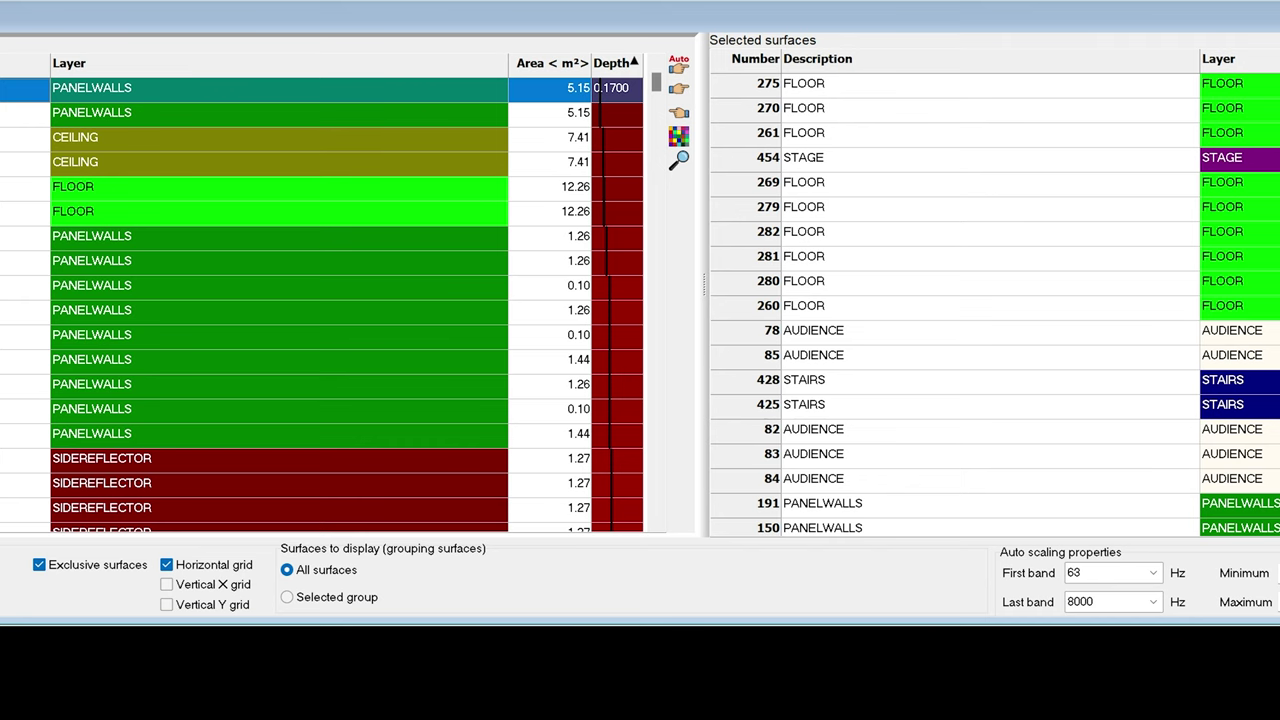
click(850, 138)
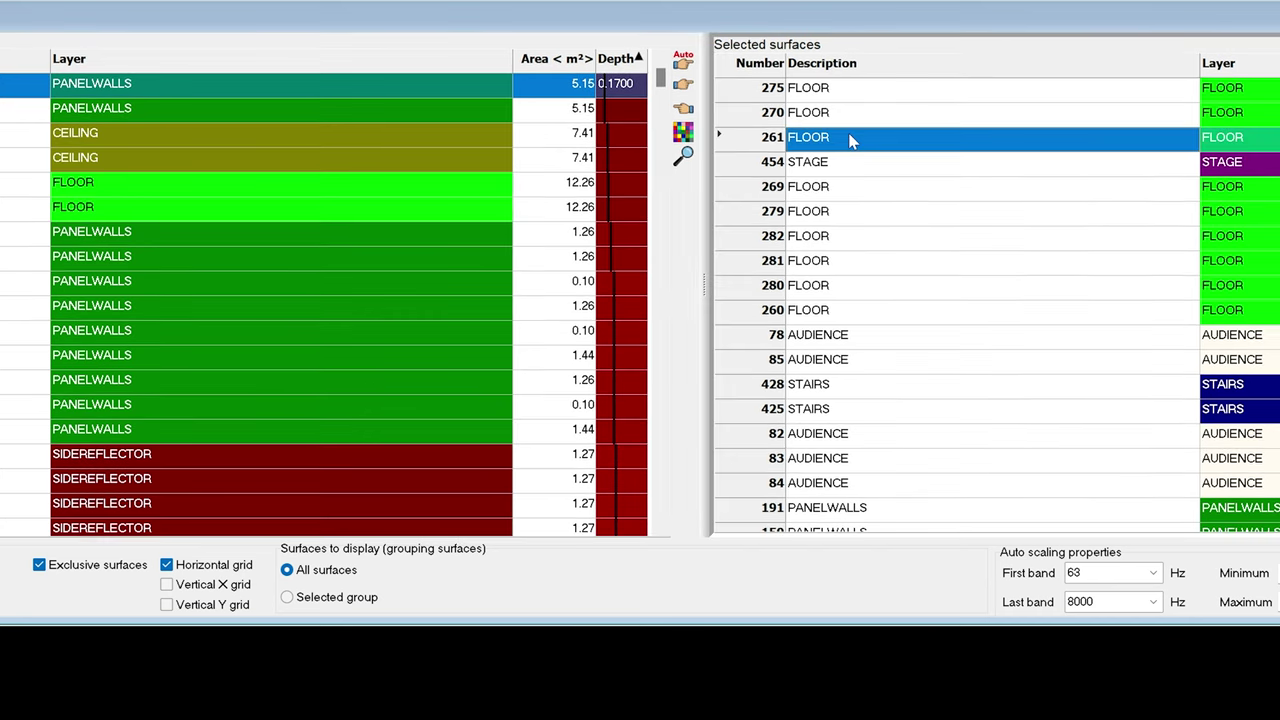
key(ctrl+a)
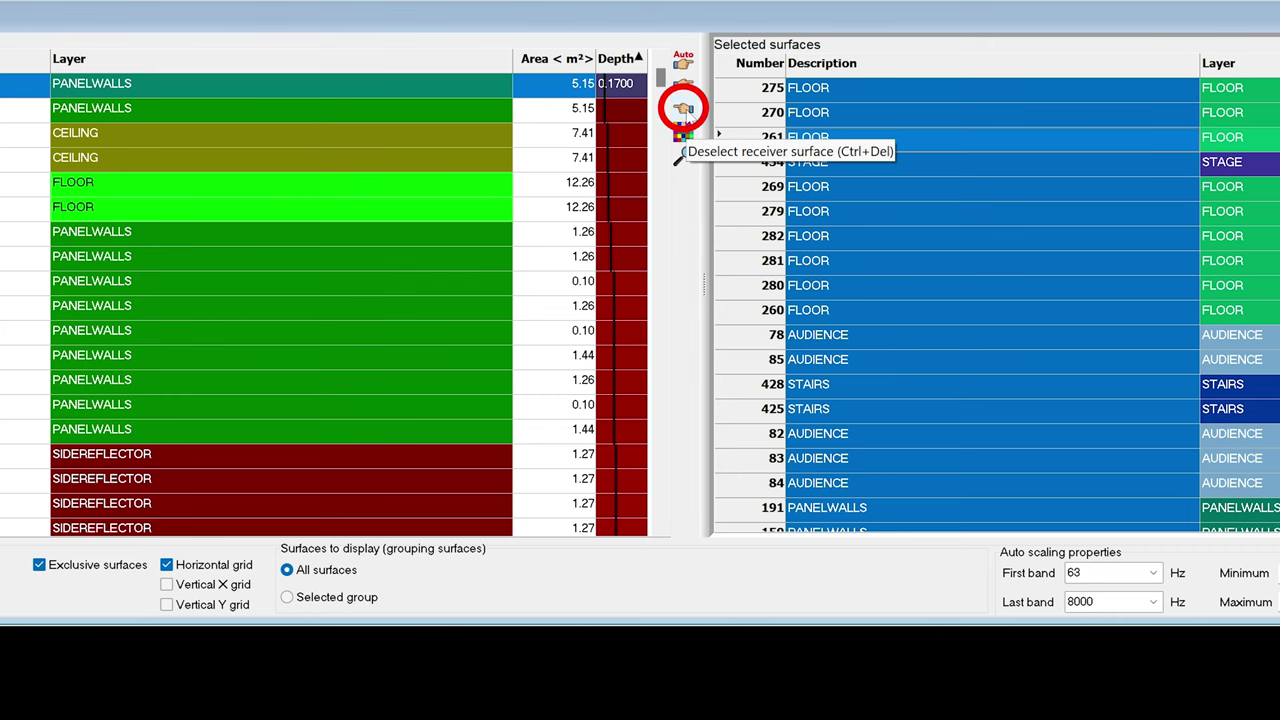
click(684, 110)
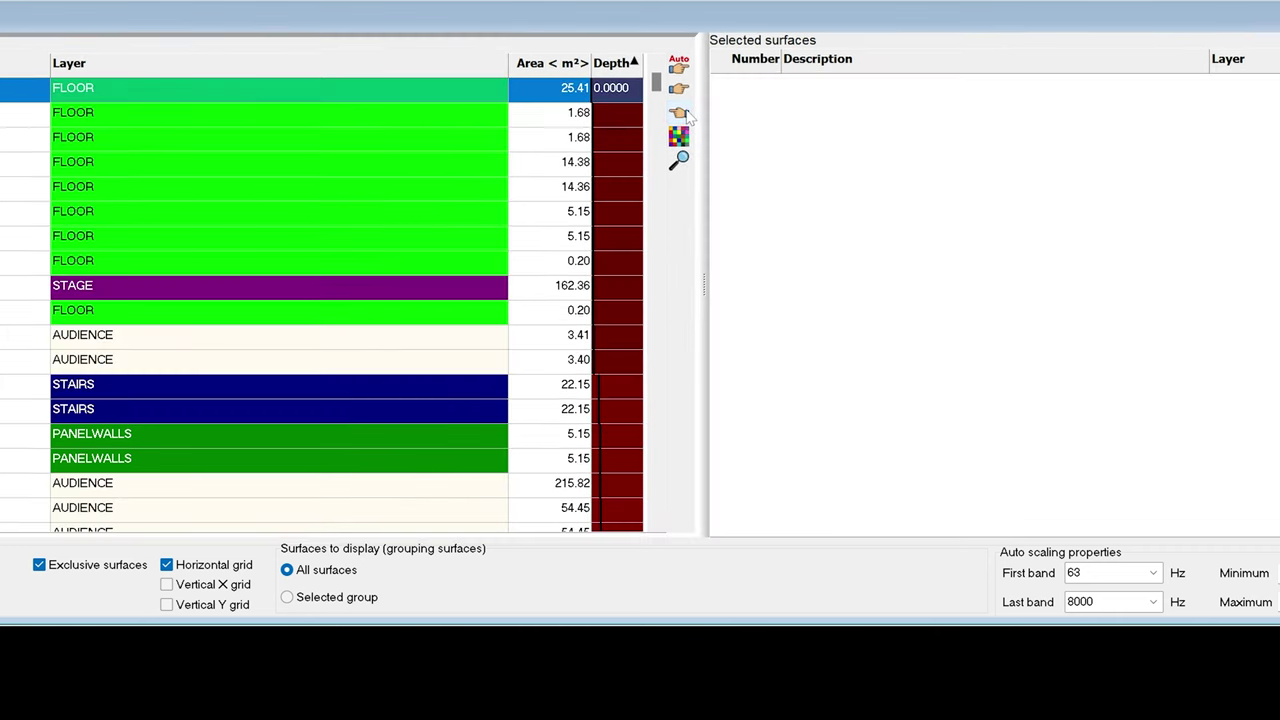
click(548, 293)
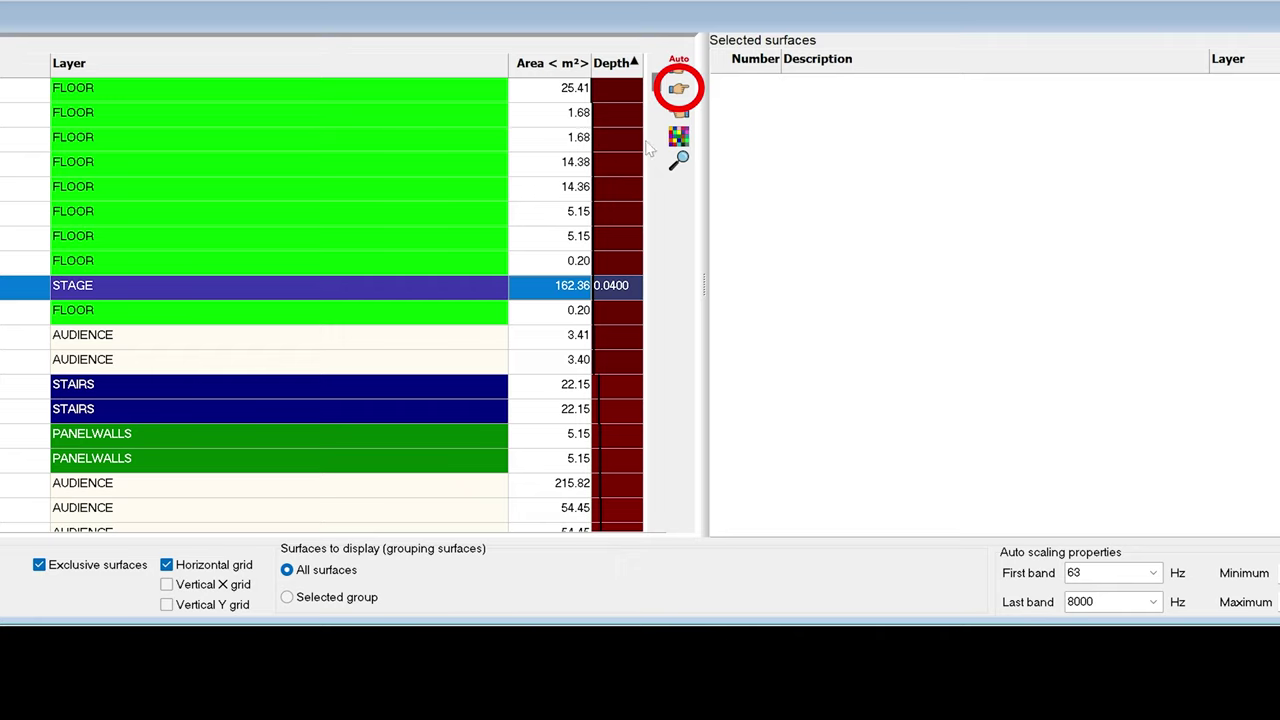
click(679, 91)
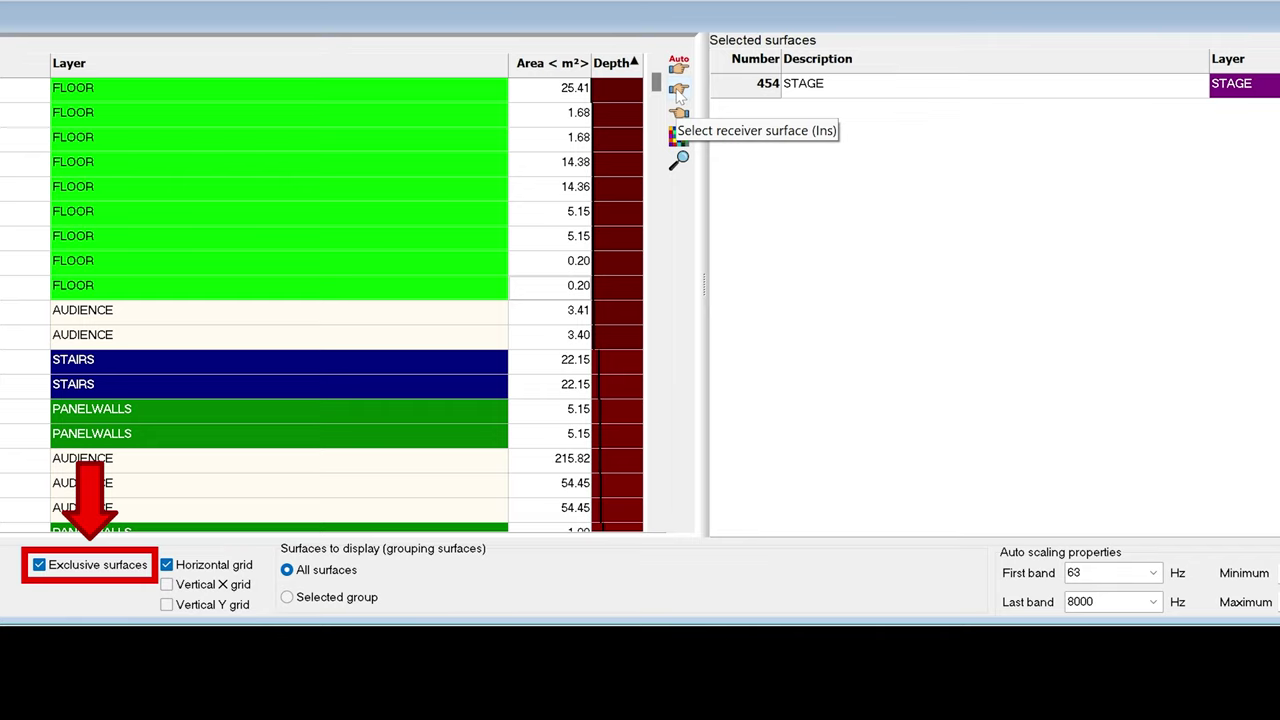
Turn off Exclusive surfaces and add the STAGE surface as three receiver grids.
click(122, 569)
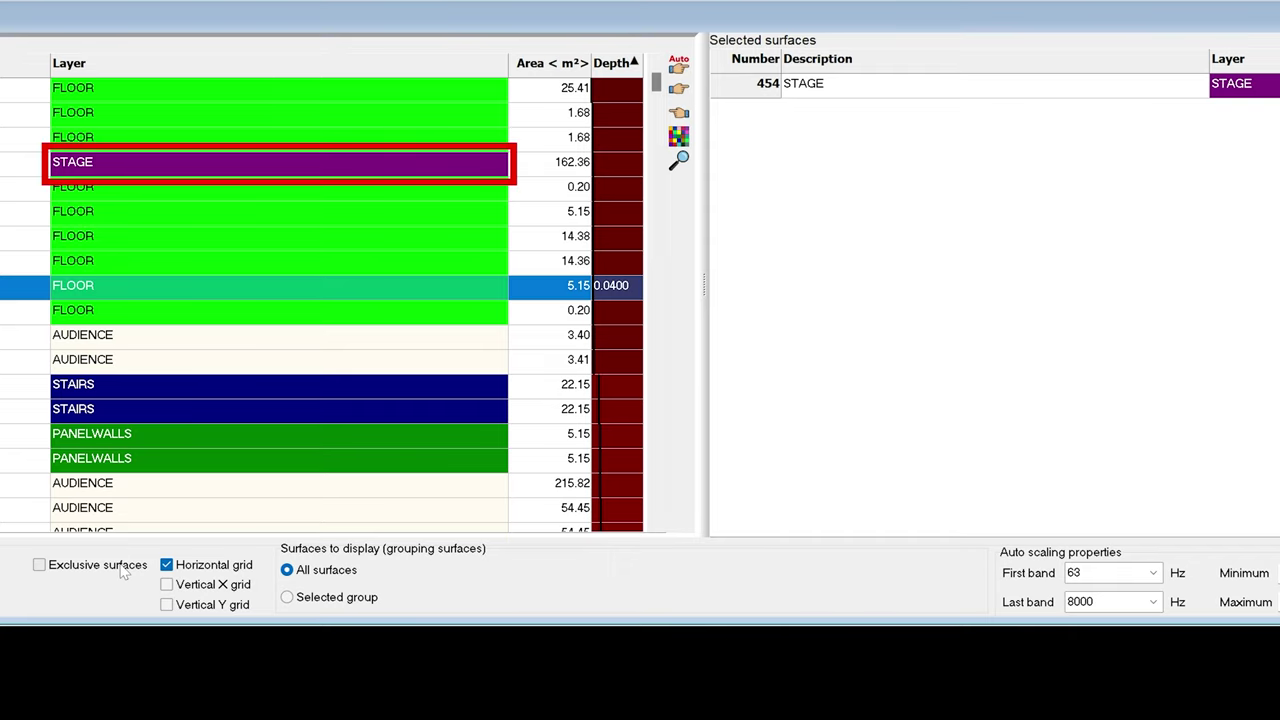
click(392, 168)
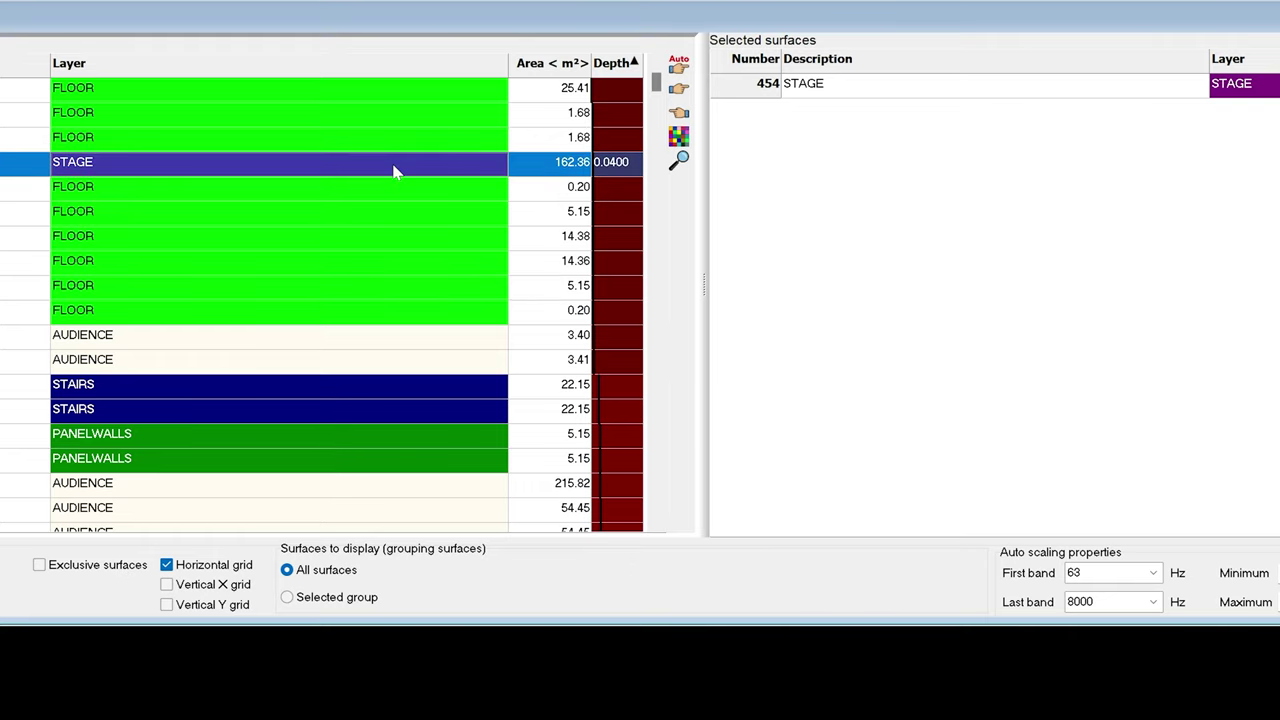
key(Insert)
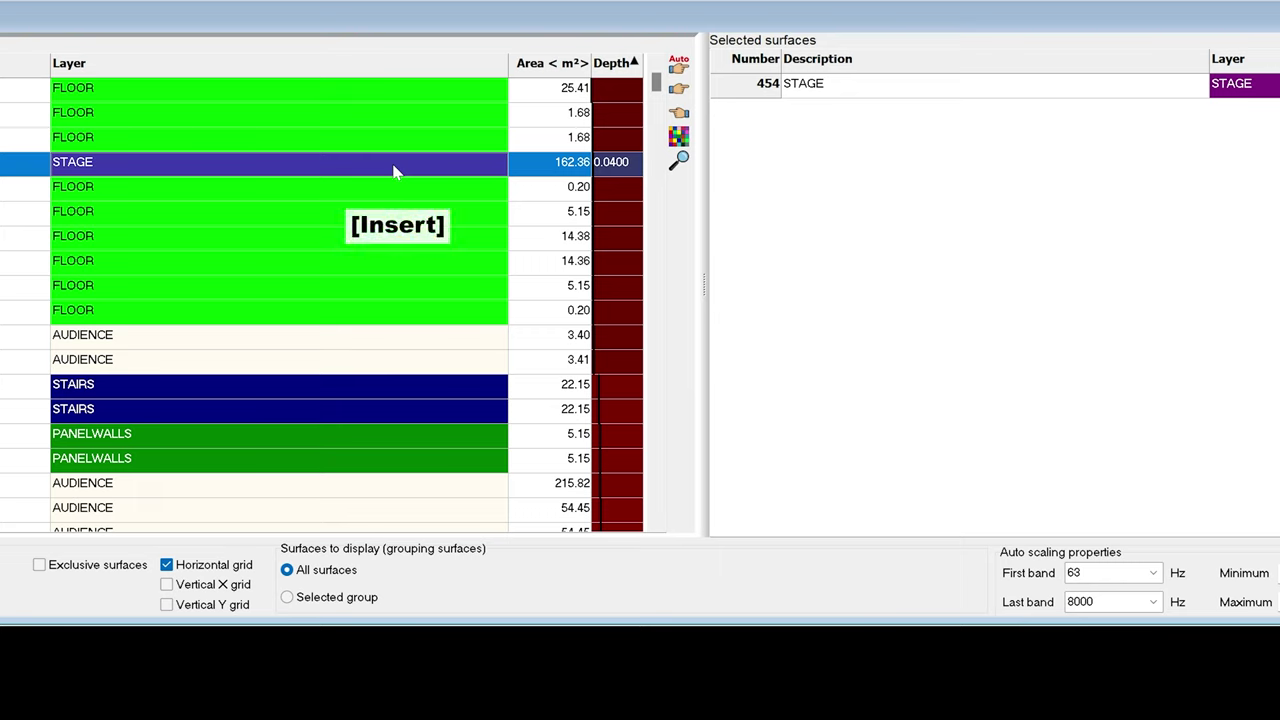
key(Insert)
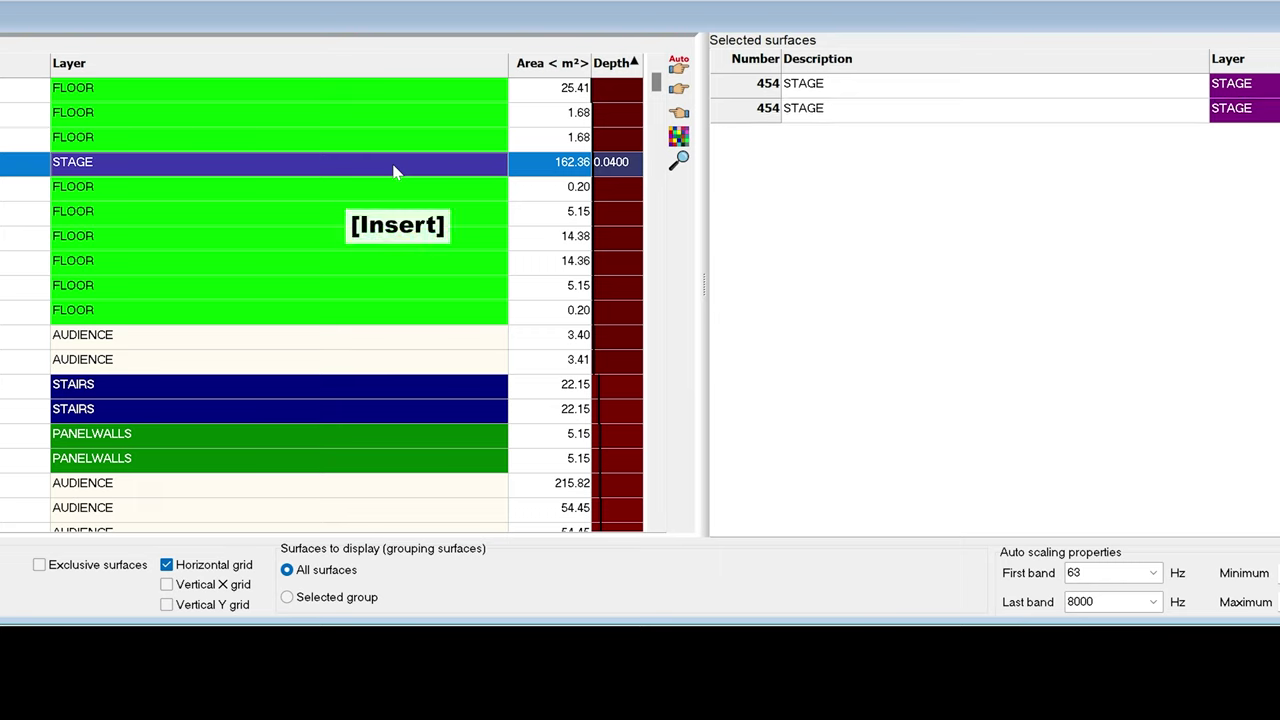
key(Insert)
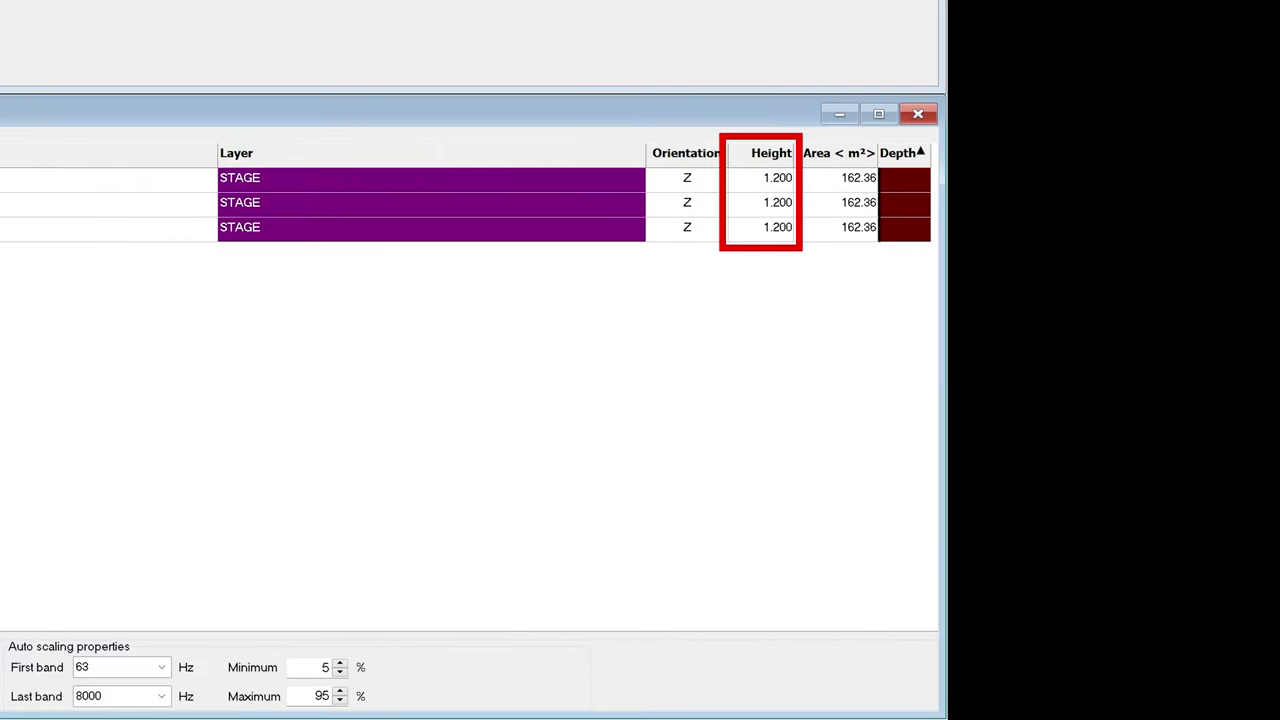
Set the three STAGE grid heights to 1, 3 and 5 m.
click(765, 180)
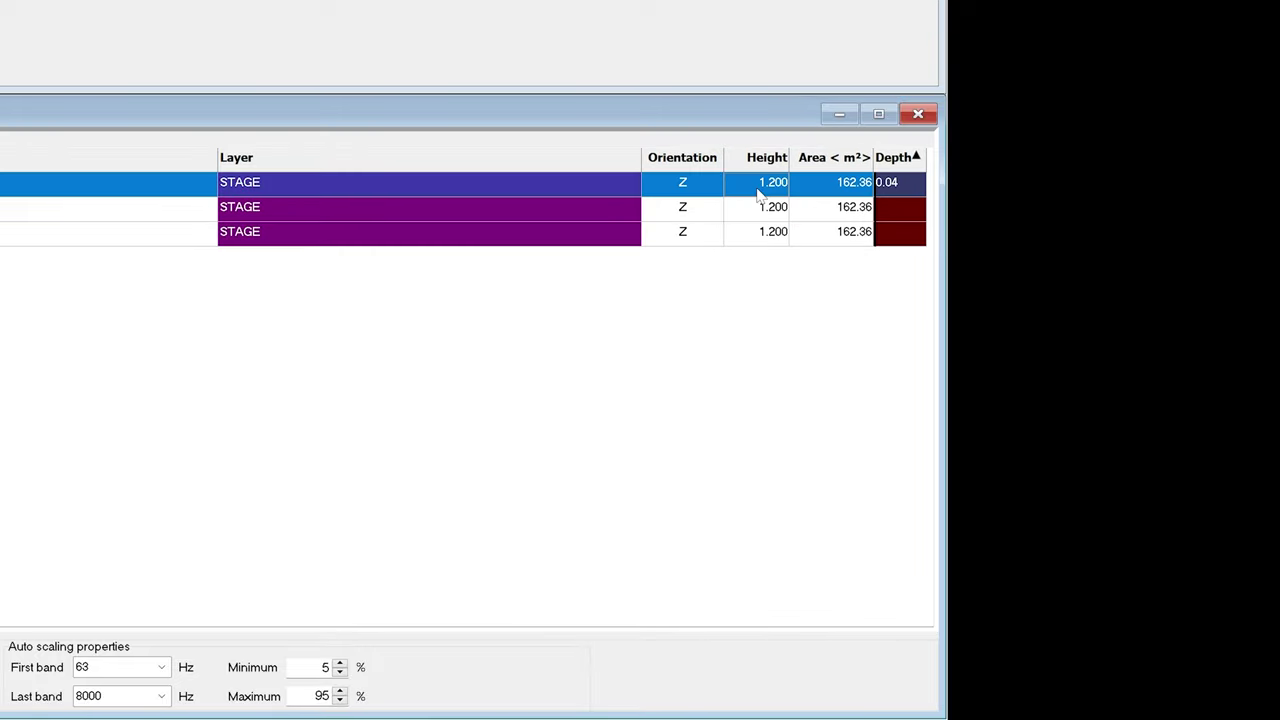
text(1)
click(752, 213)
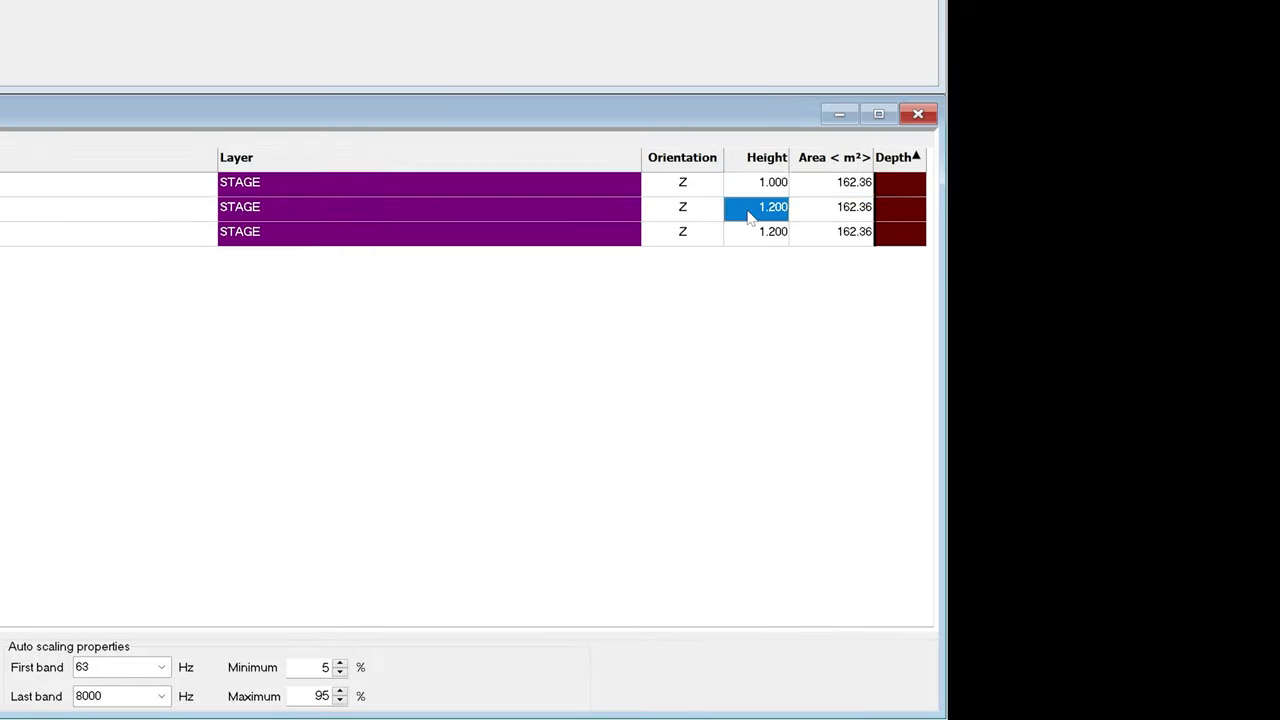
click(752, 213)
text(3)
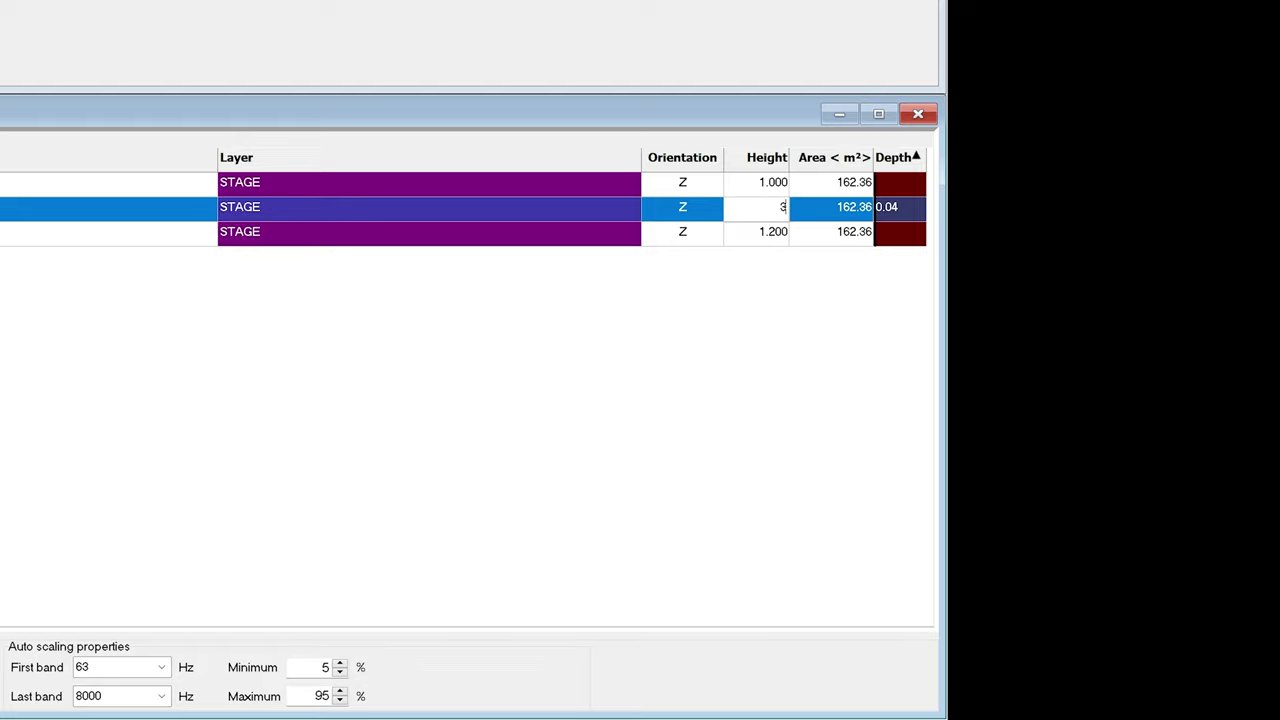
click(750, 234)
click(748, 238)
text(5)
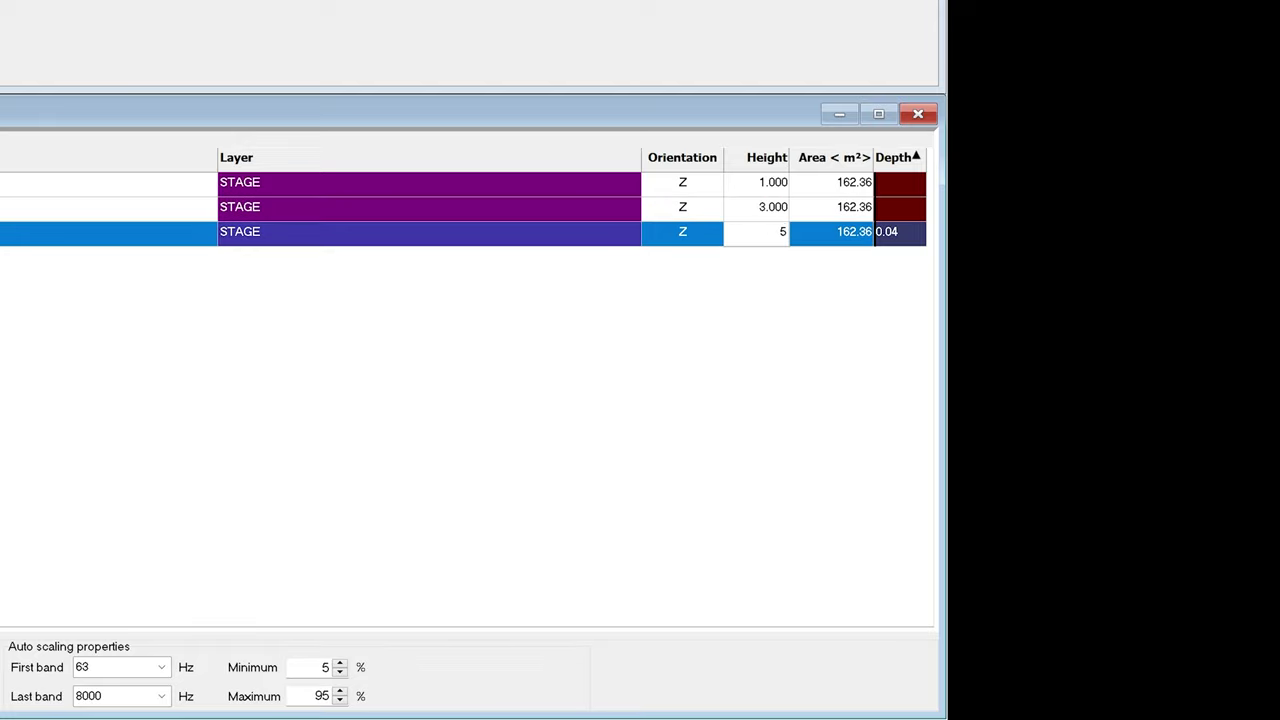
key(Return)
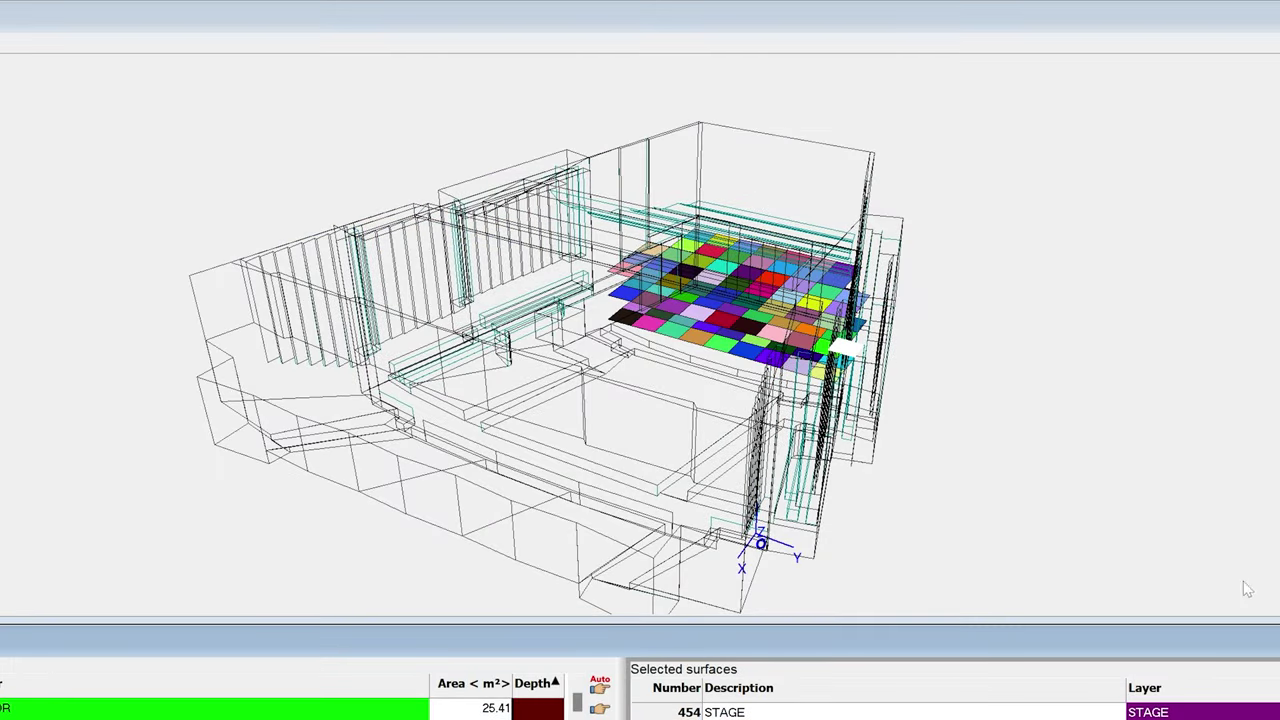
Orbit the model to inspect the three stacked stage grids.
drag(1194, 563, 978, 318)
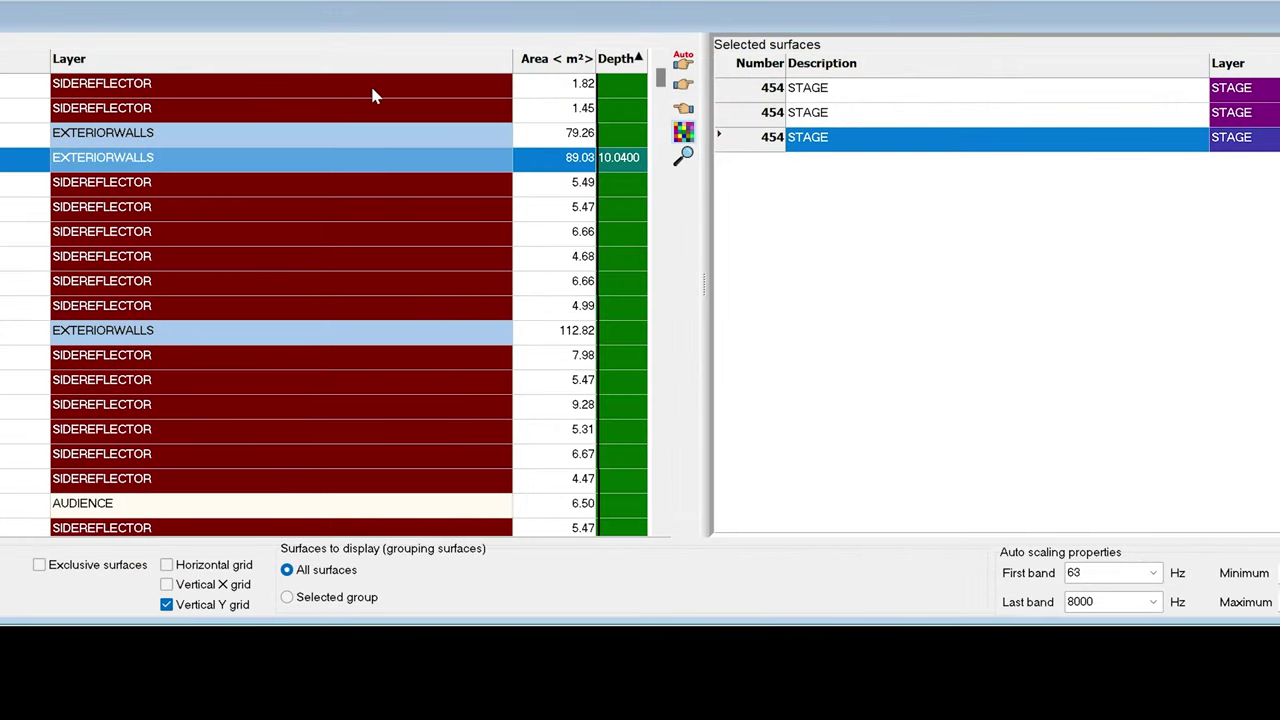
Select the rows from the first SIDEREFLECTOR to EXTERIORWALLS 112.82 as receiver surfaces.
click(372, 88)
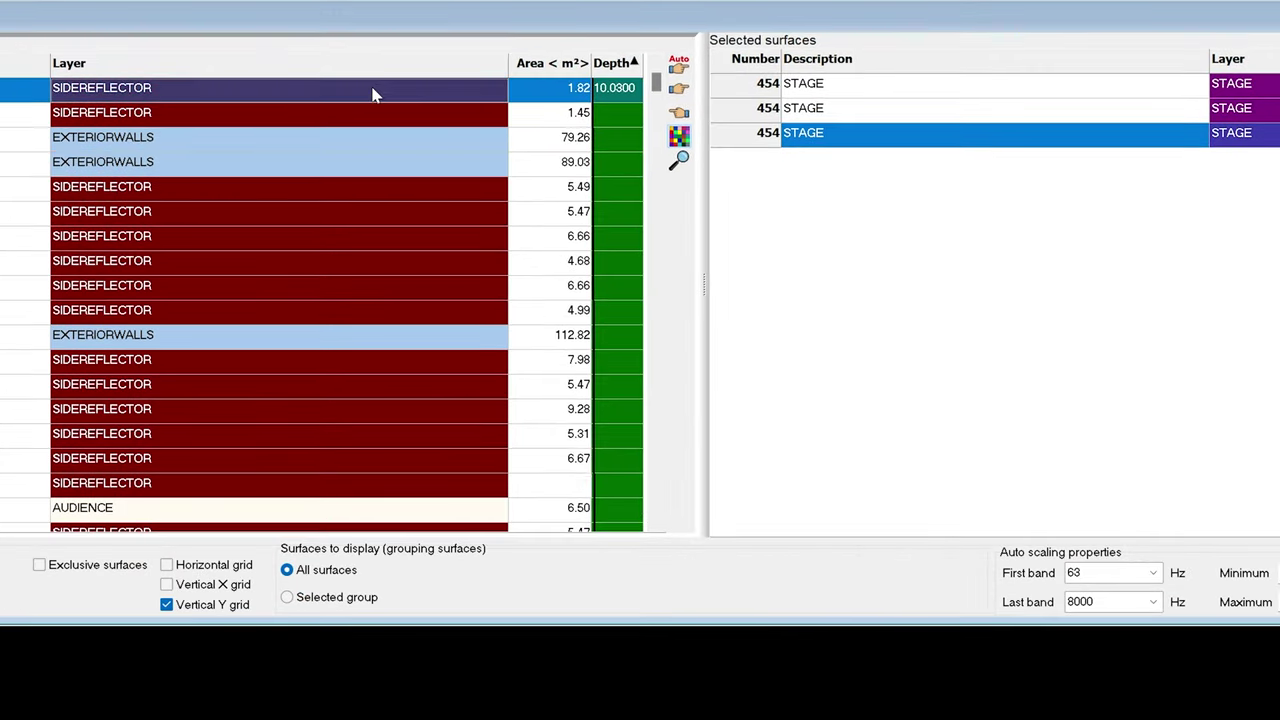
shift+click(341, 346)
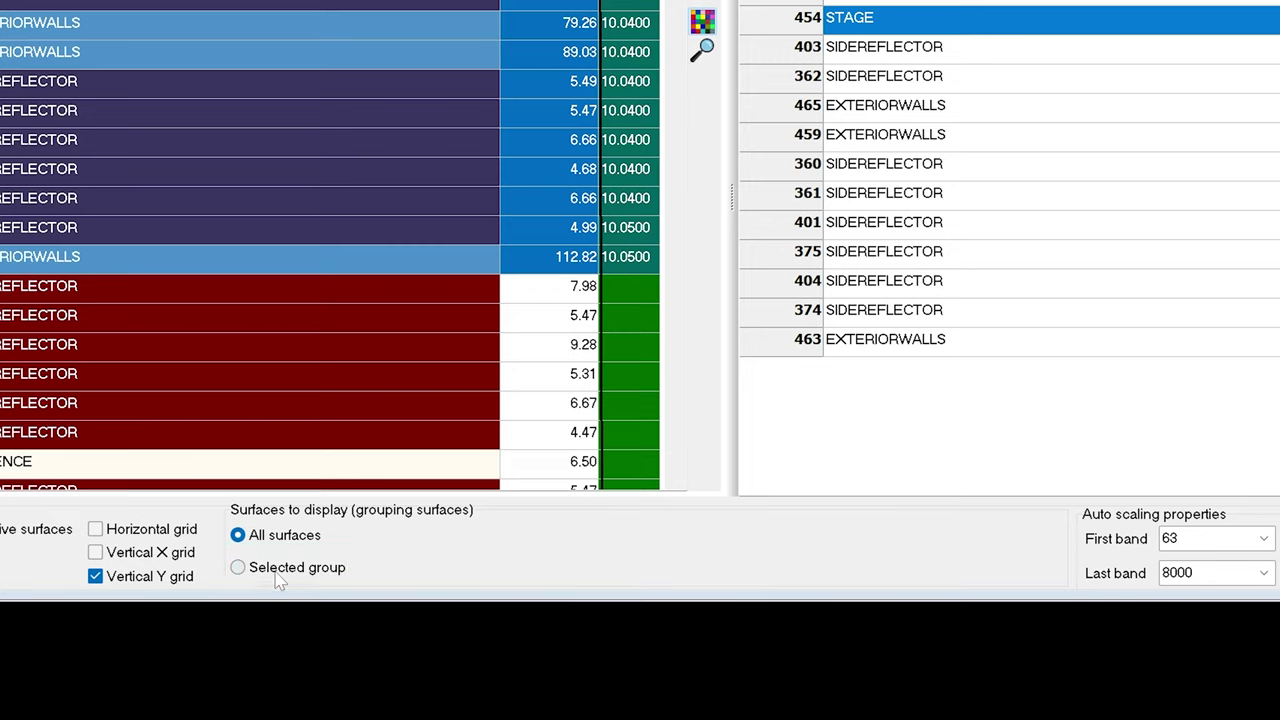
Describe group 1 as 'Stage multi-layer' and tick the 1, 3 and 5 m STAGE grids into it.
click(278, 578)
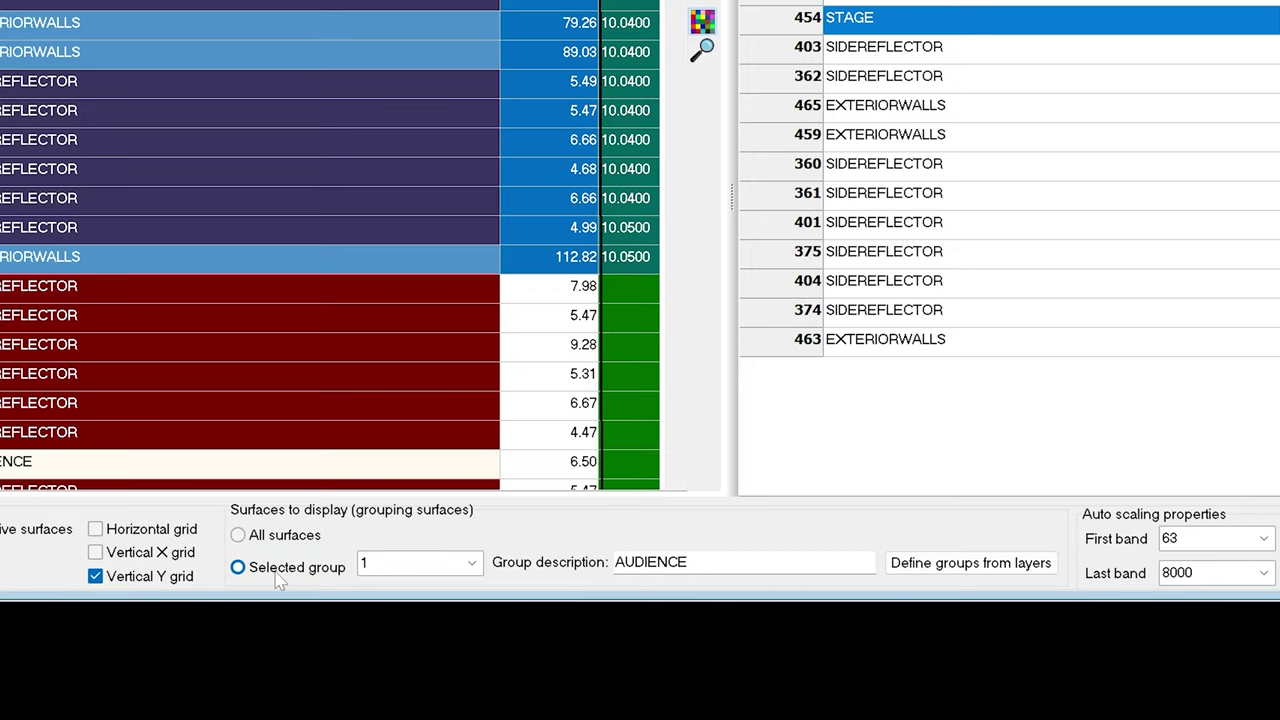
double_click(650, 562)
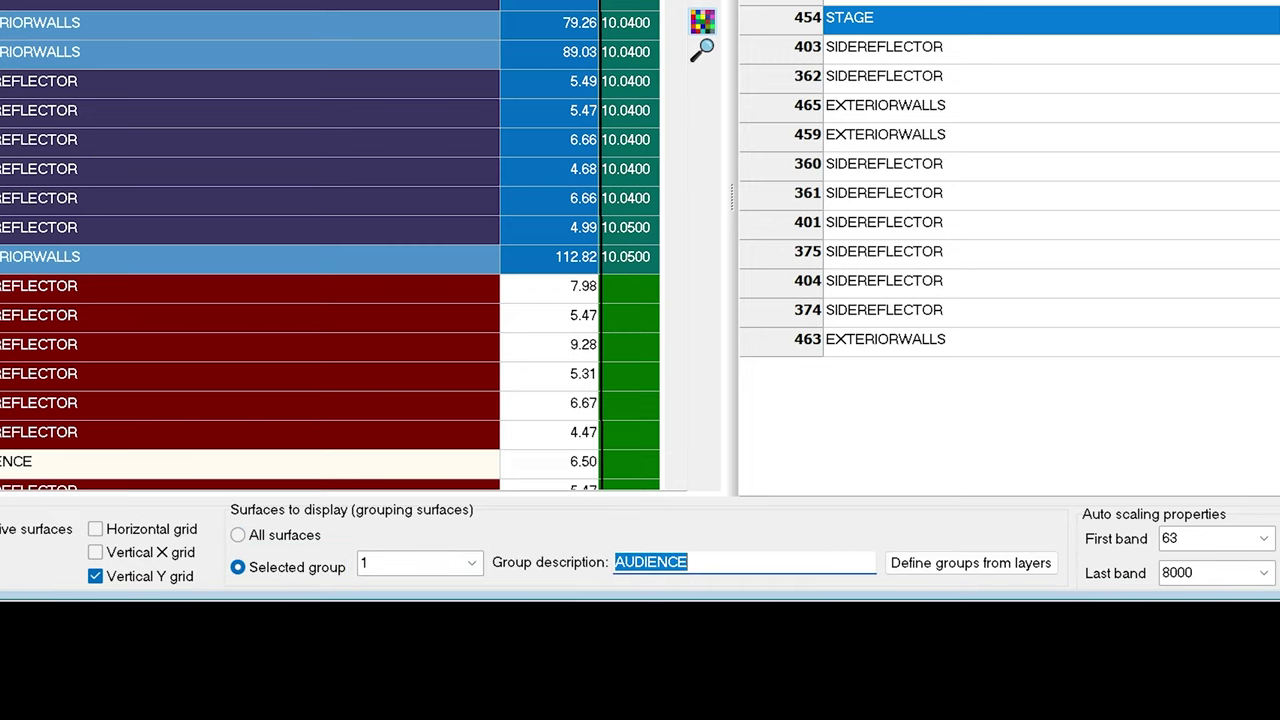
text(Stage mul)
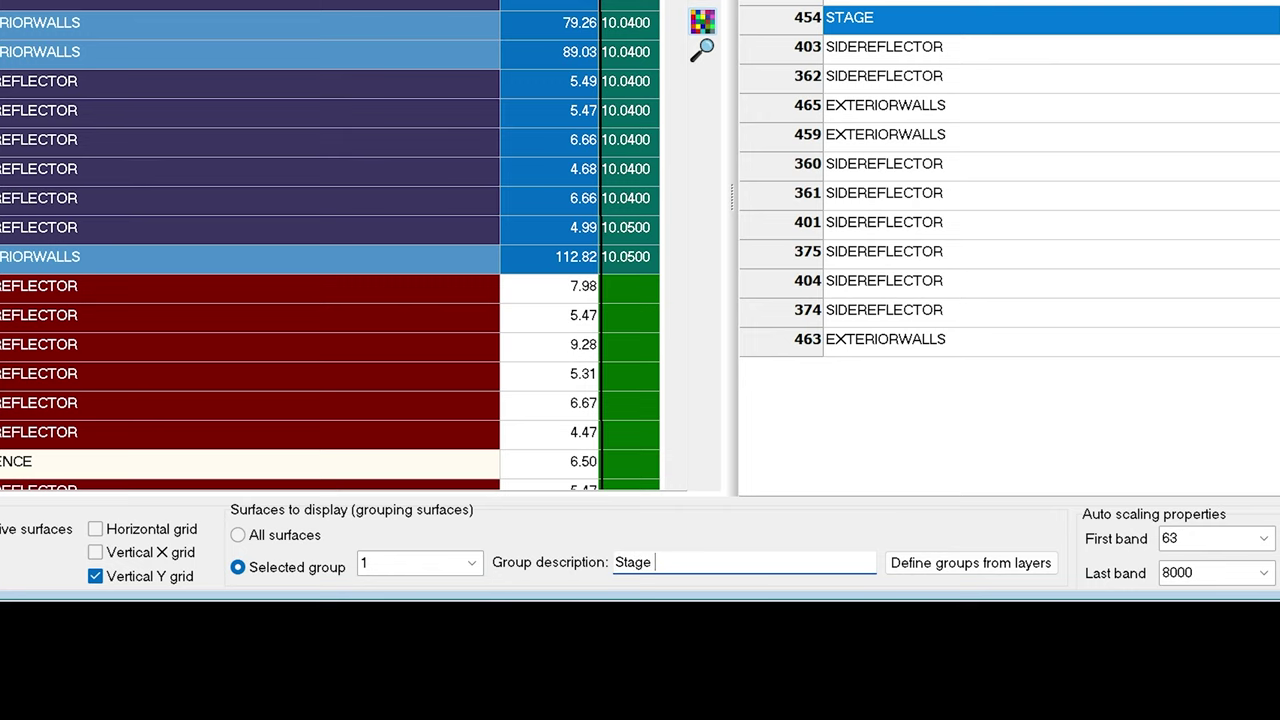
text(ti-layer)
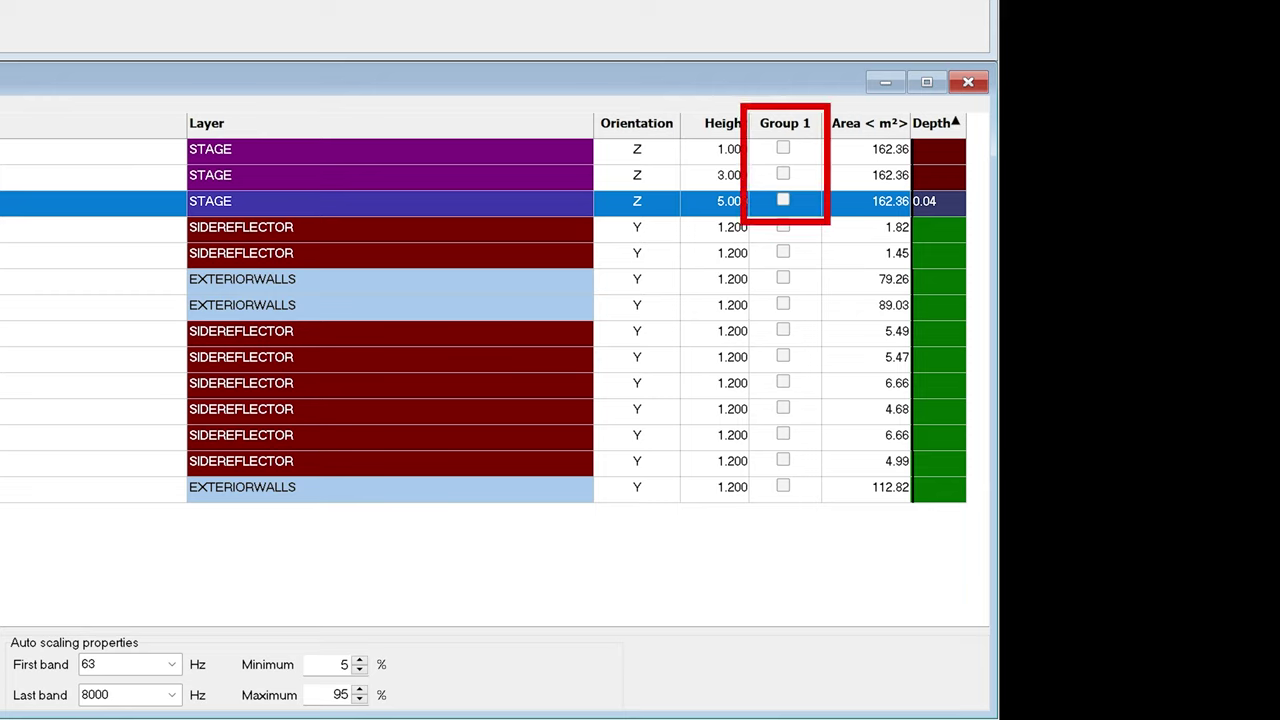
click(783, 149)
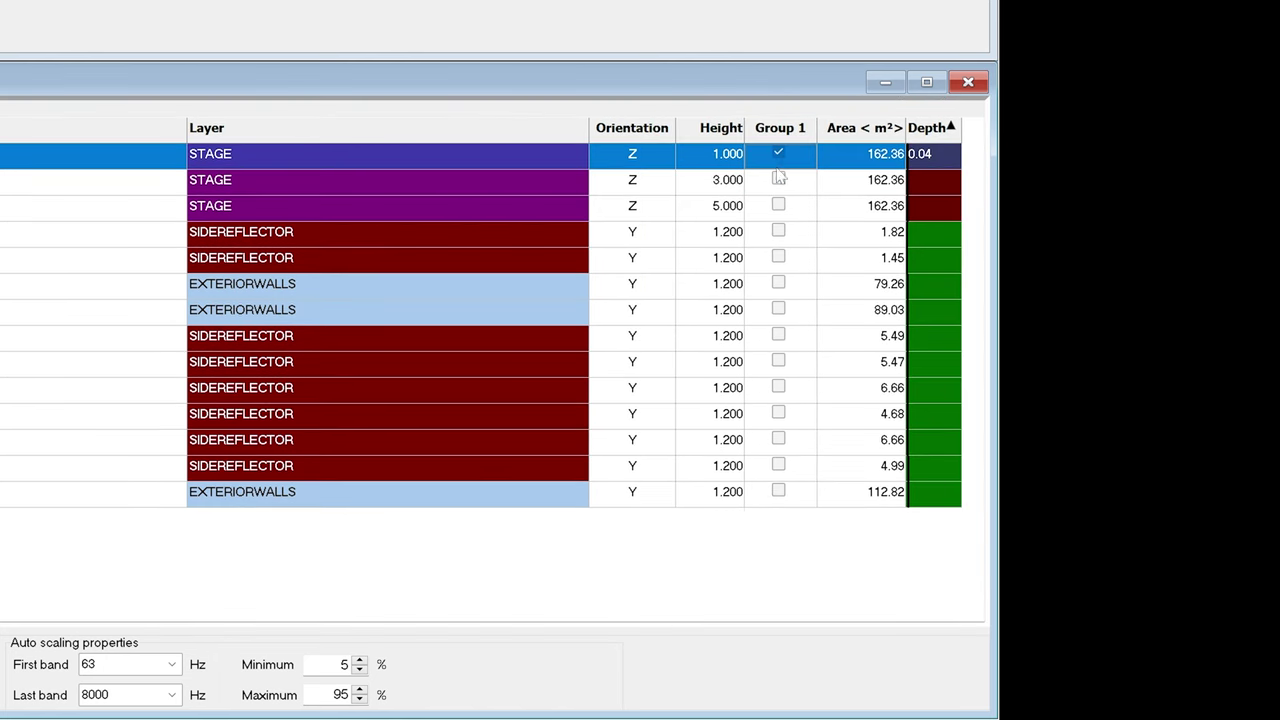
click(779, 179)
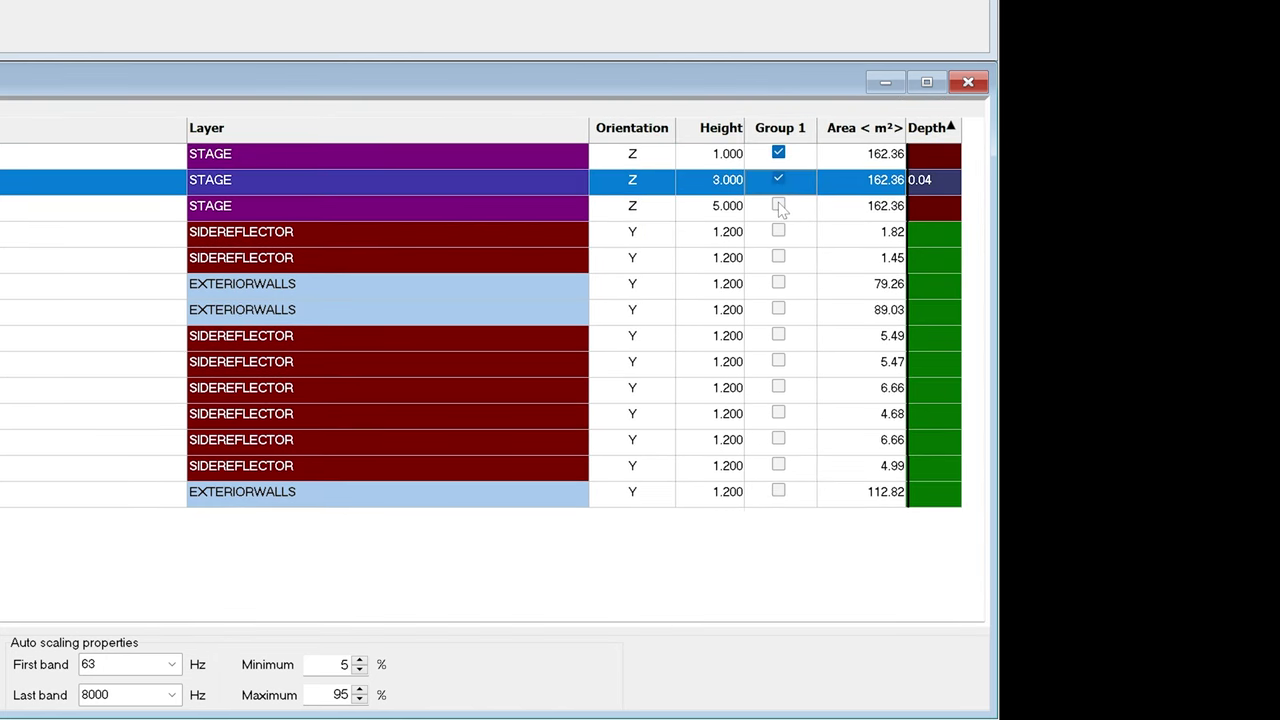
click(778, 204)
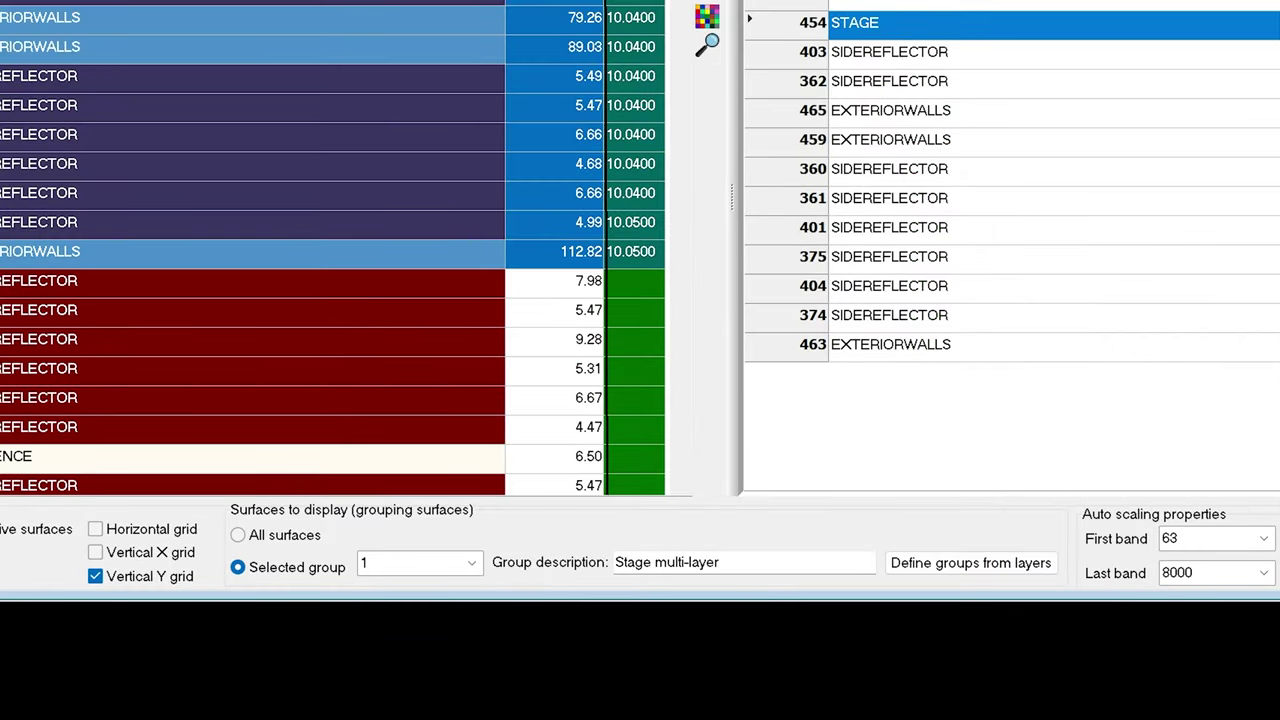
Switch to surface group 2 and describe it as 'Vertical grids'.
click(471, 565)
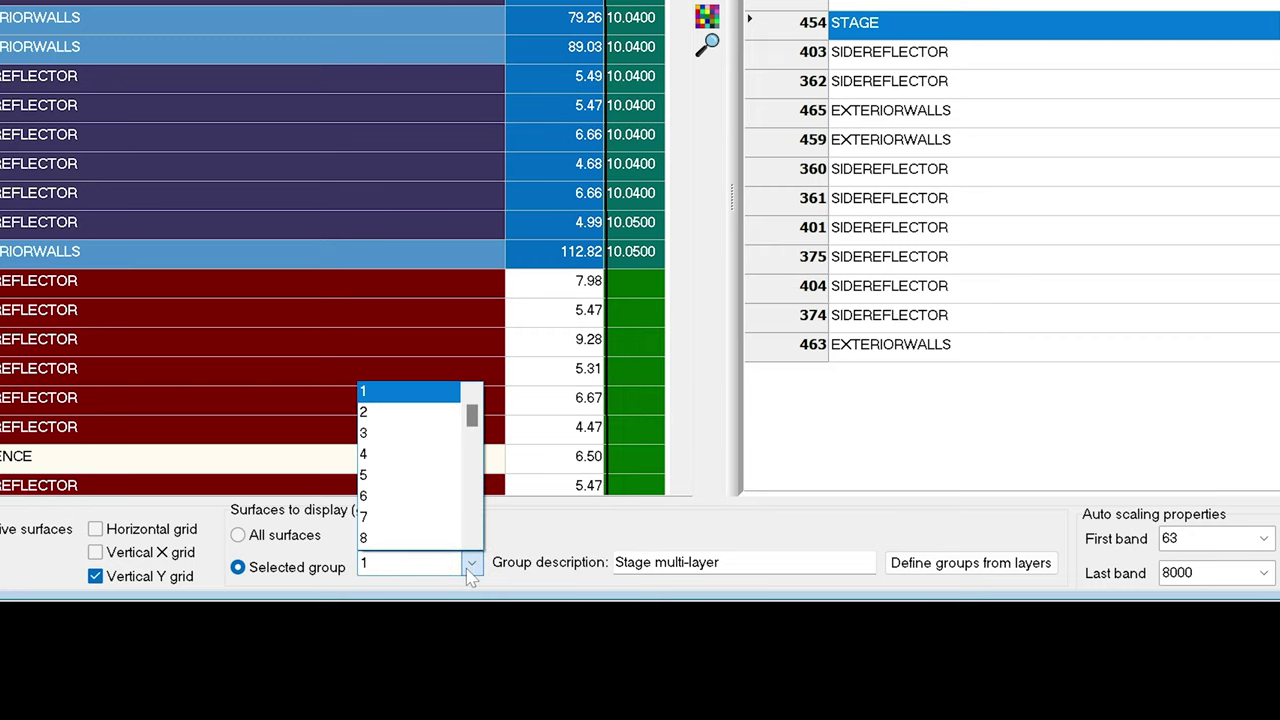
click(452, 413)
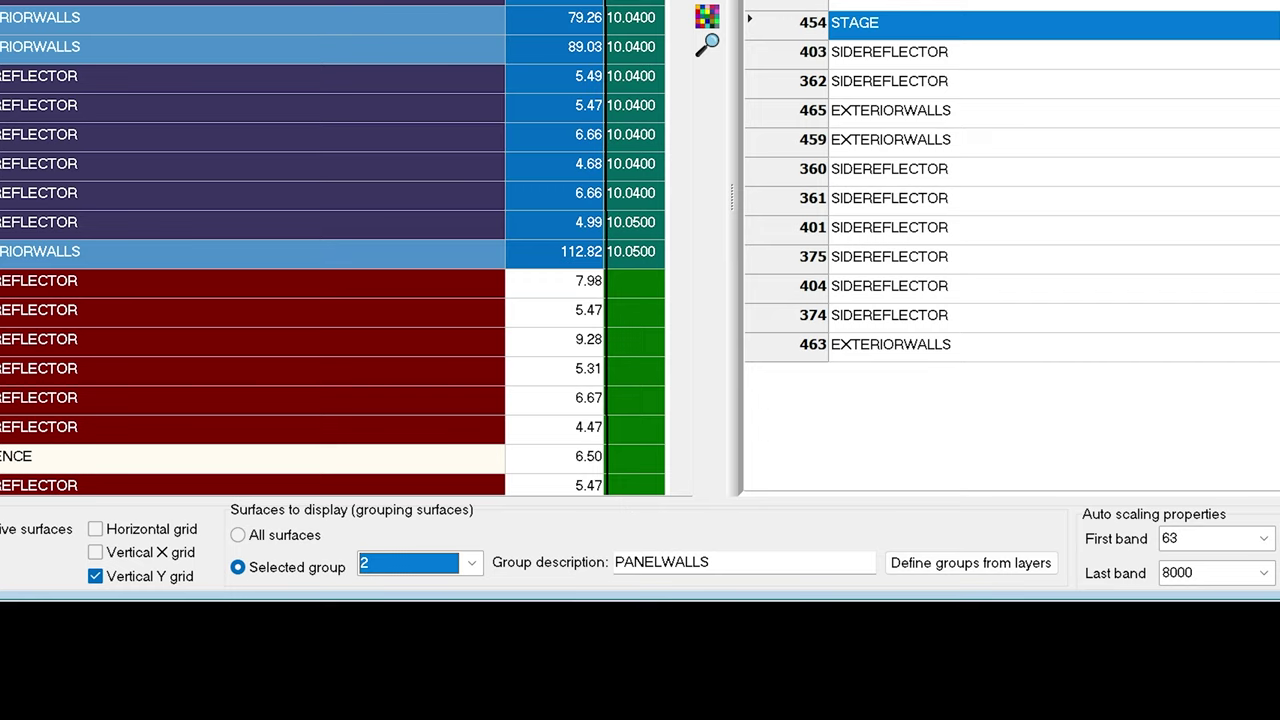
key(Tab)
text(Vertical)
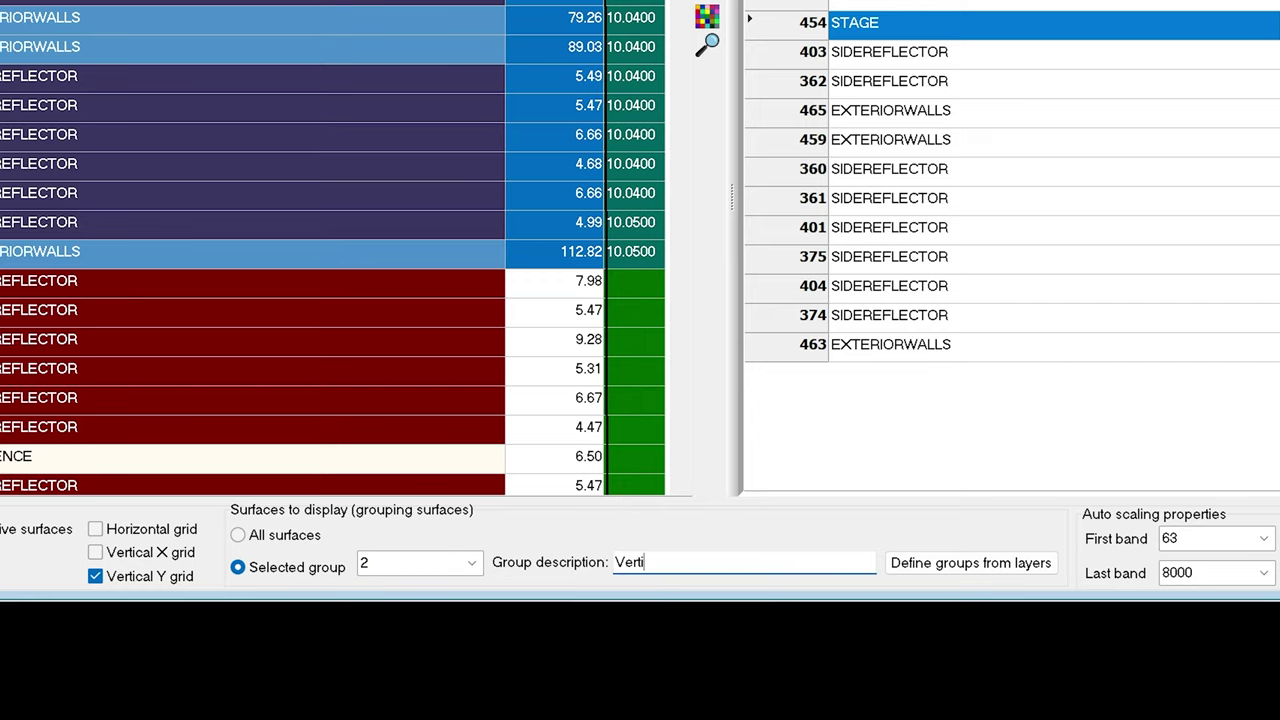
text( grids)
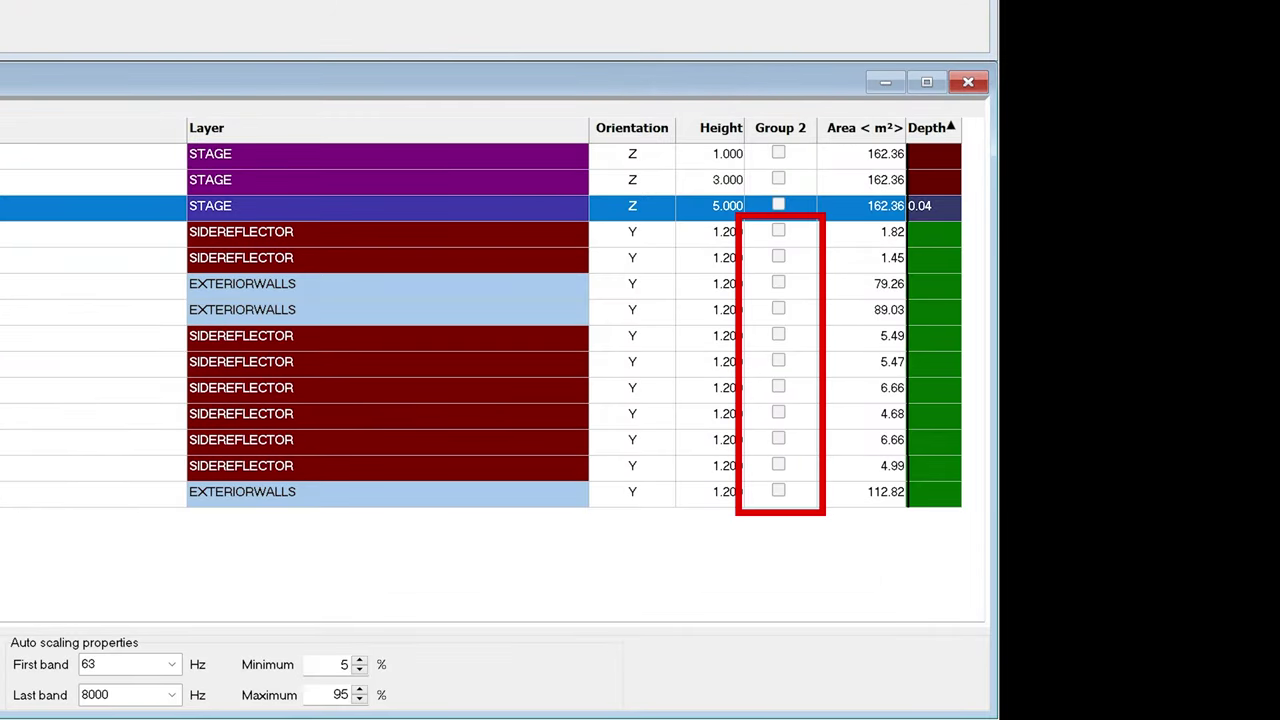
Tick all eleven SIDEREFLECTOR and EXTERIORWALLS surfaces into Group 2.
click(778, 232)
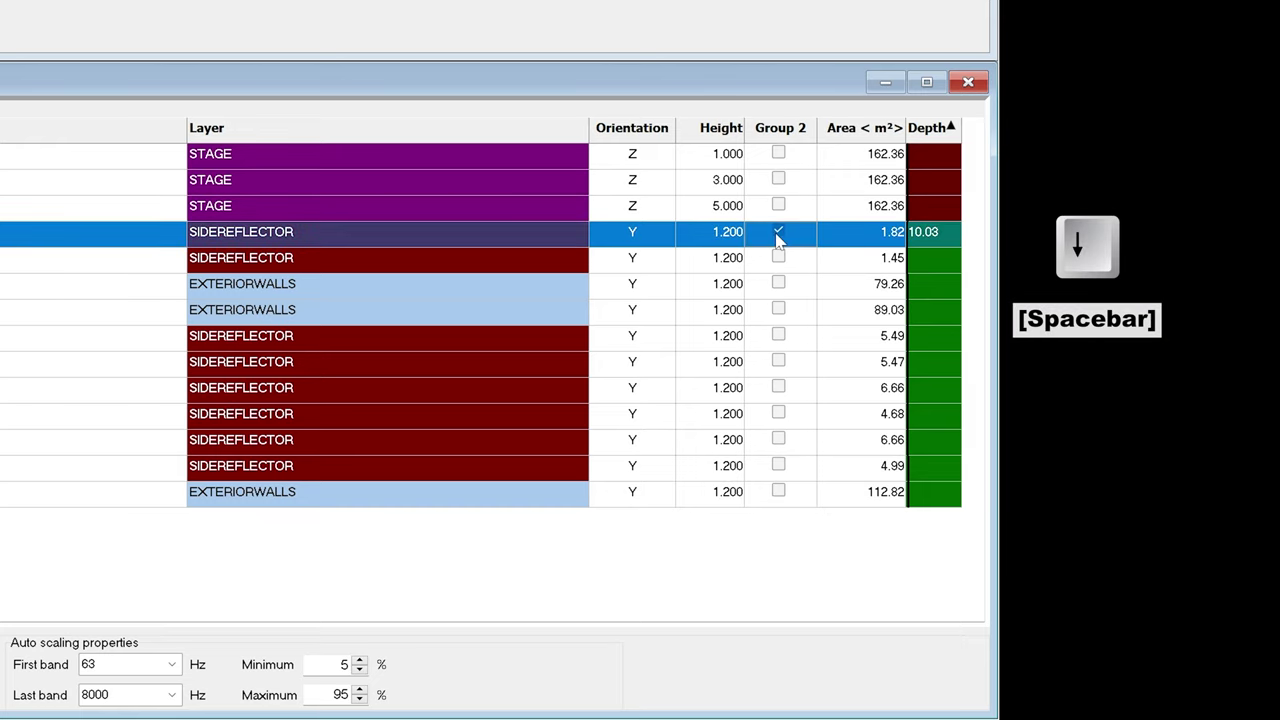
key(Down)
key(space)
key(Down)
key(space)
key(Down)
key(space)
key(Down)
key(space)
key(Down)
key(space)
key(Down)
key(space)
key(Down)
key(space)
key(Down)
key(space)
key(Down)
key(space)
key(Down)
key(space)
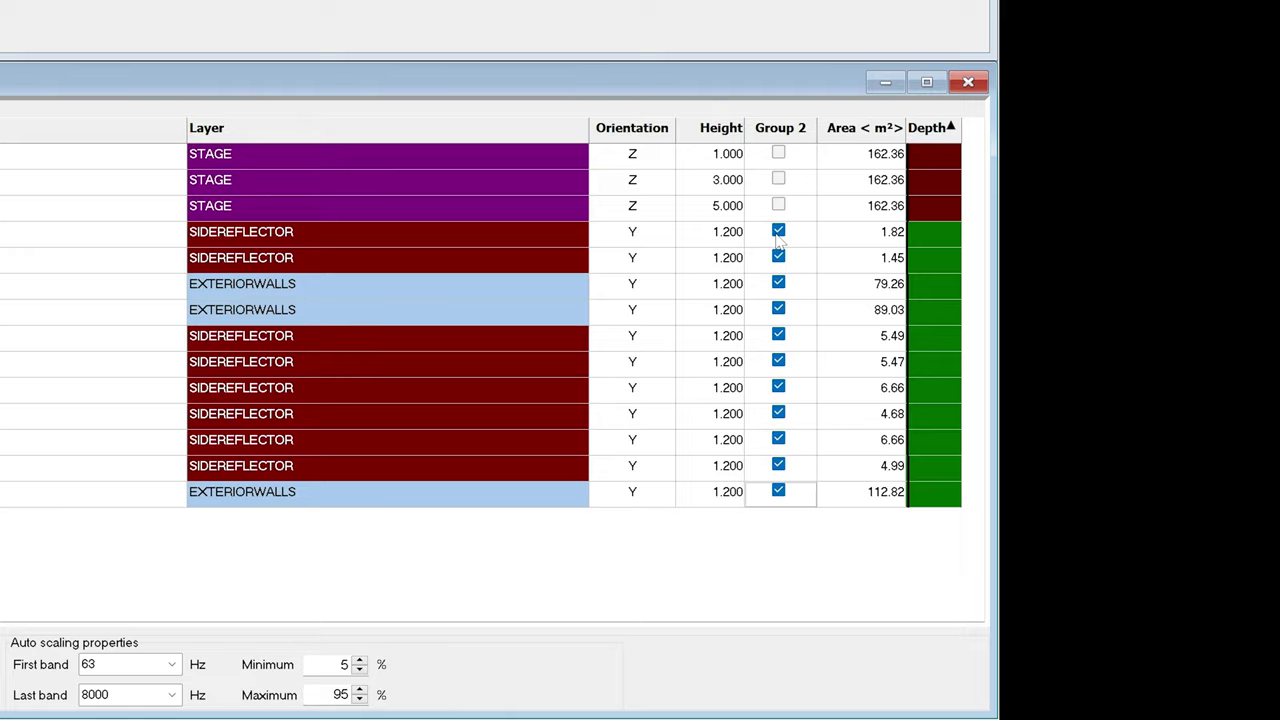
Save the grid-setup changes and view the EDT 1000 Hz 3D grid map from the side.
click(968, 84)
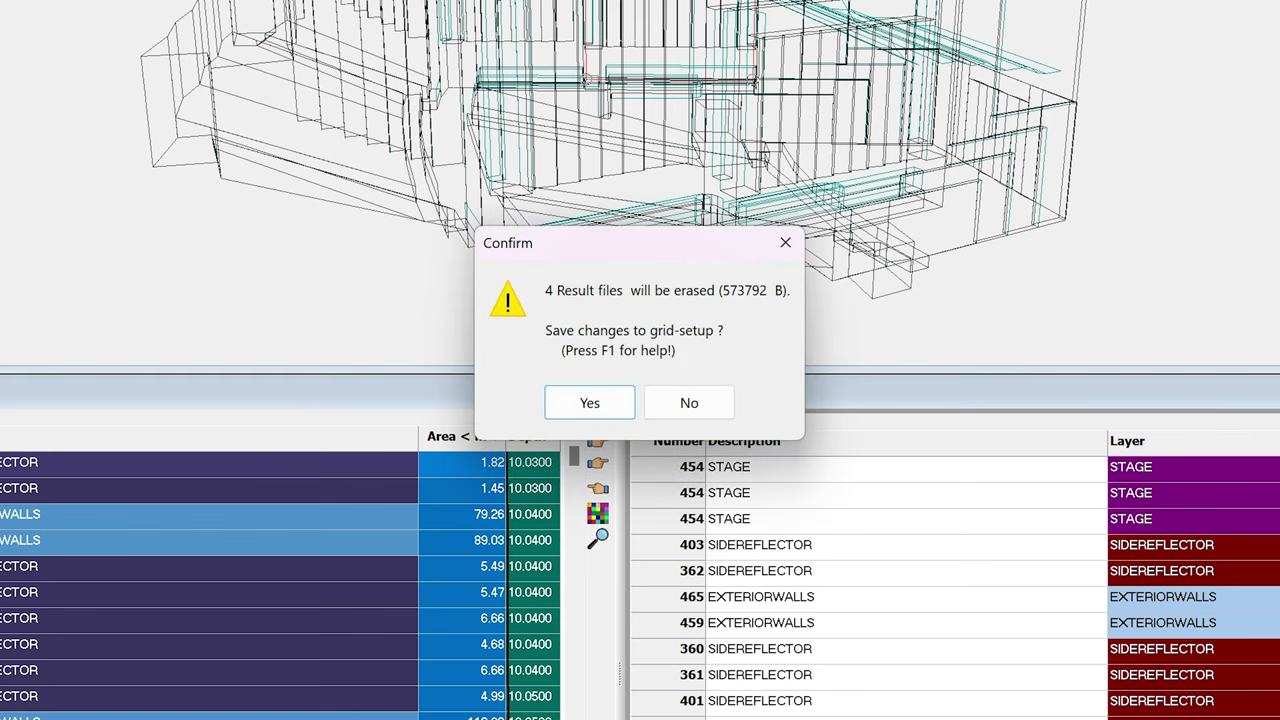
click(598, 404)
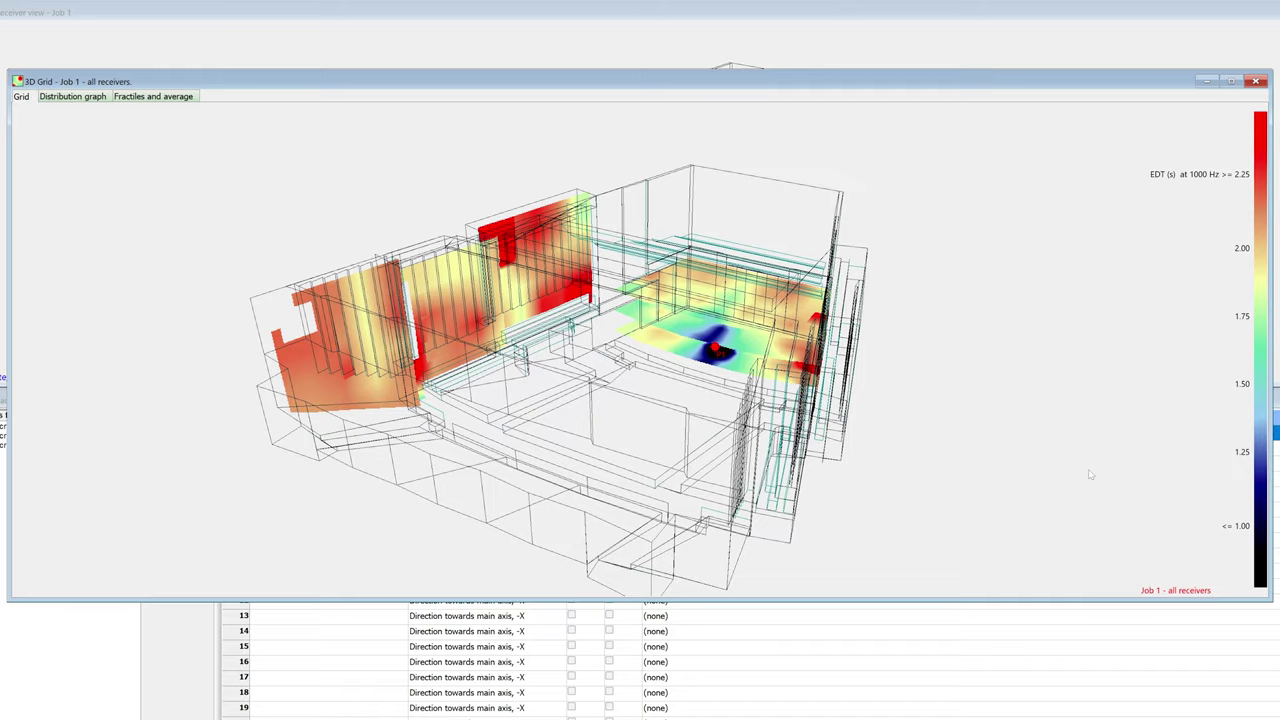
drag(1090, 475, 950, 432)
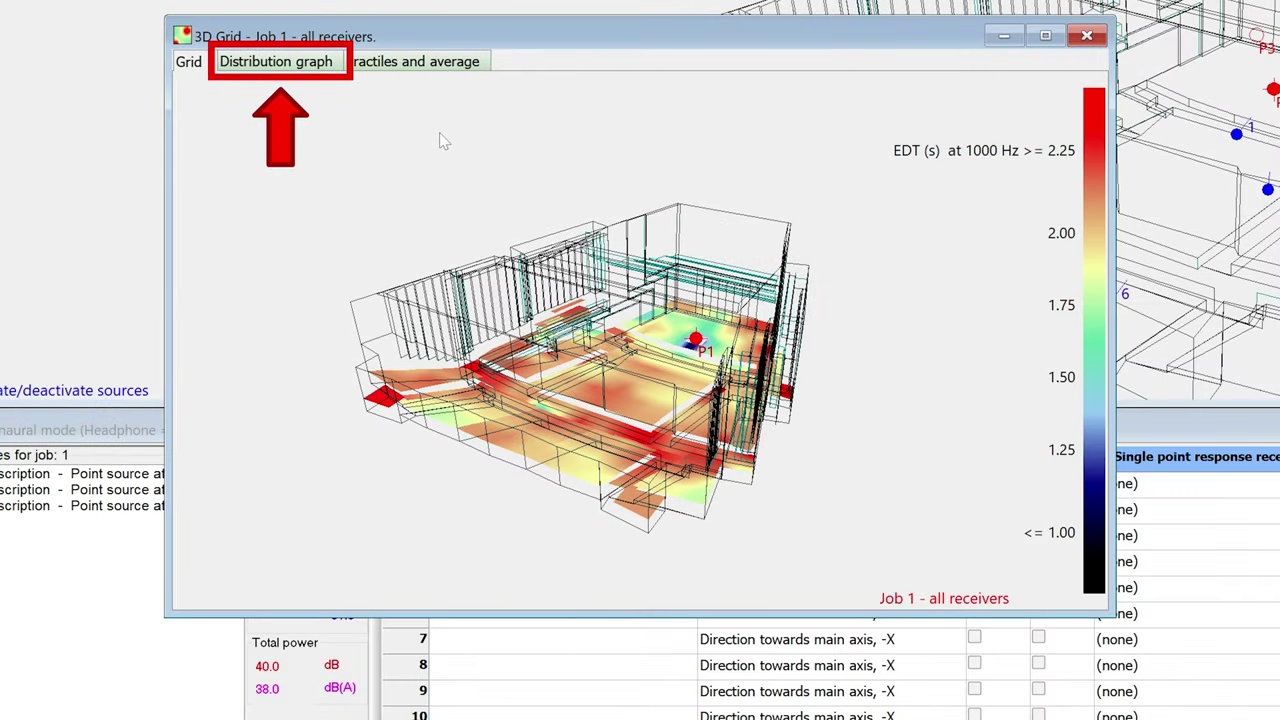
Show the cumulative EDT distribution at 1000 Hz, compare T20/T30, and zoom into the central percentiles.
click(322, 64)
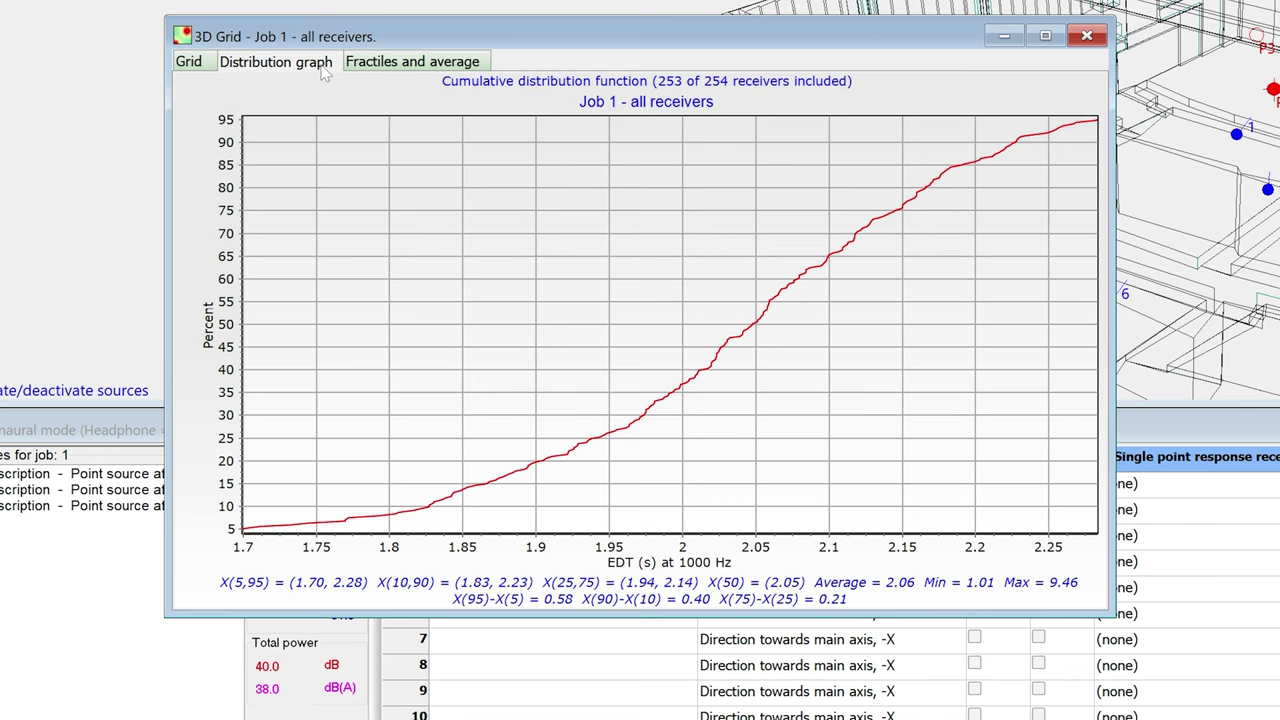
key(Down)
key(Down)
key(Up)
key(Up)
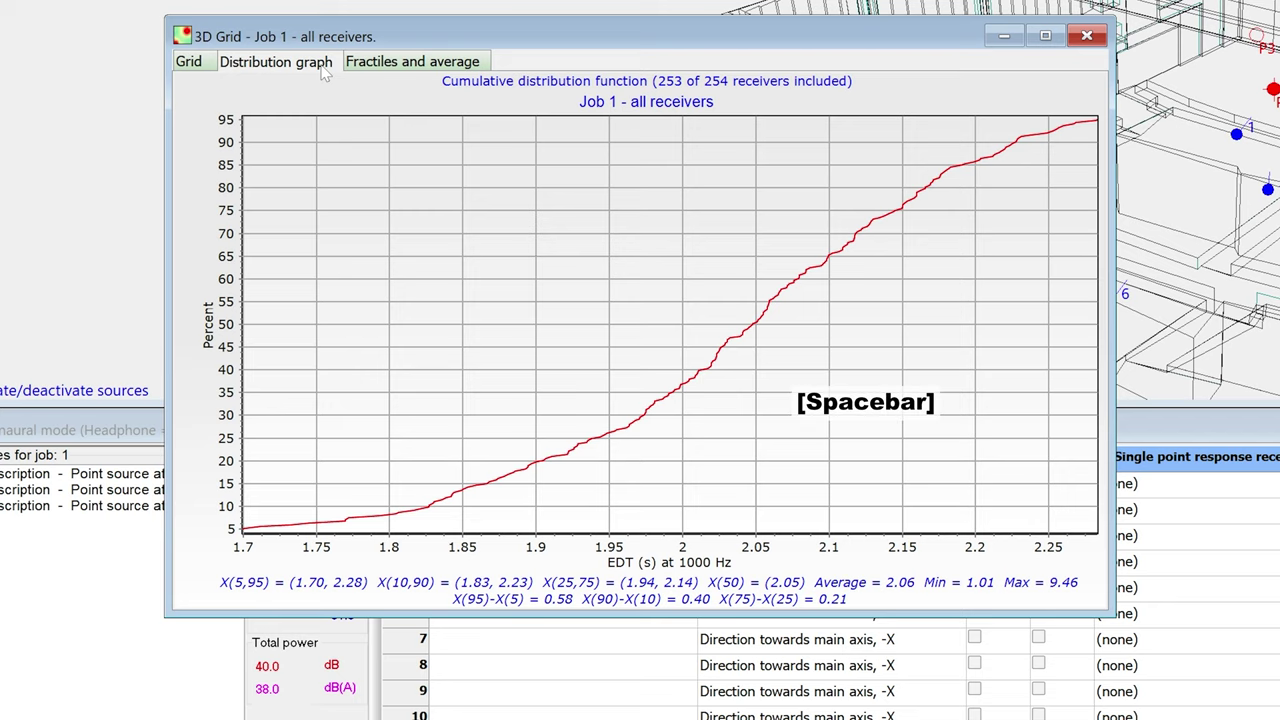
key(space)
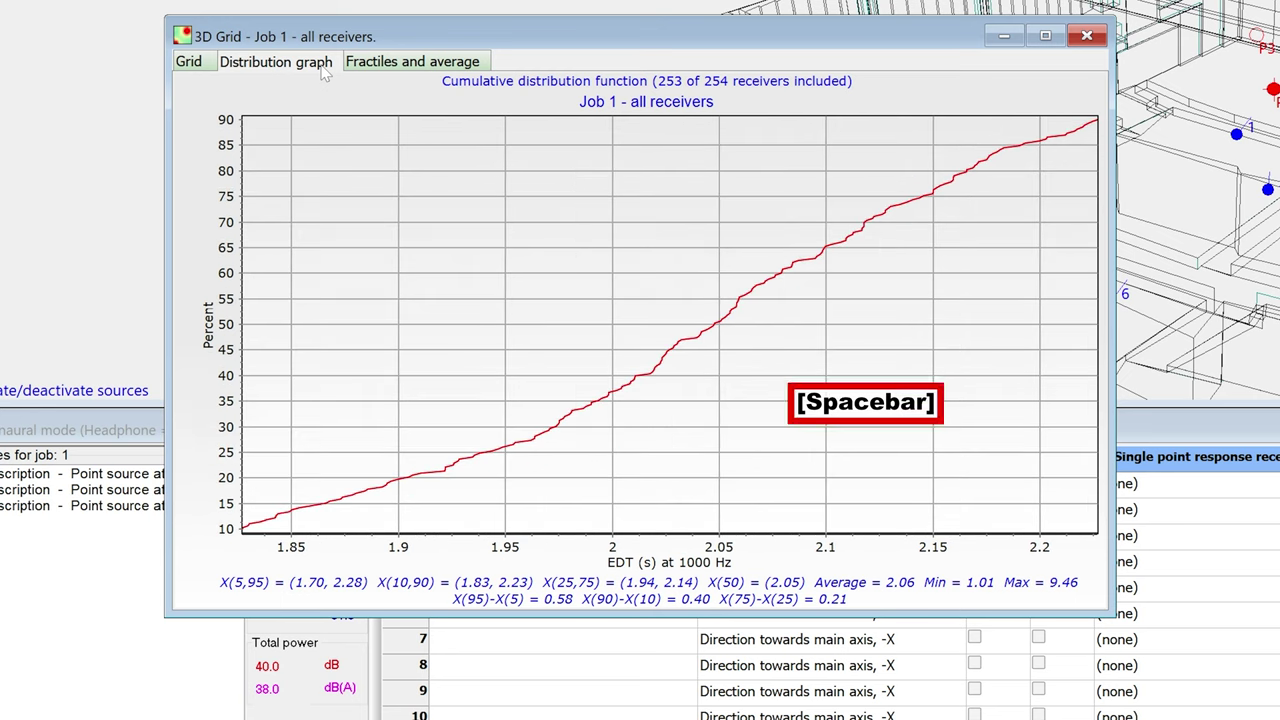
key(space)
key(space)
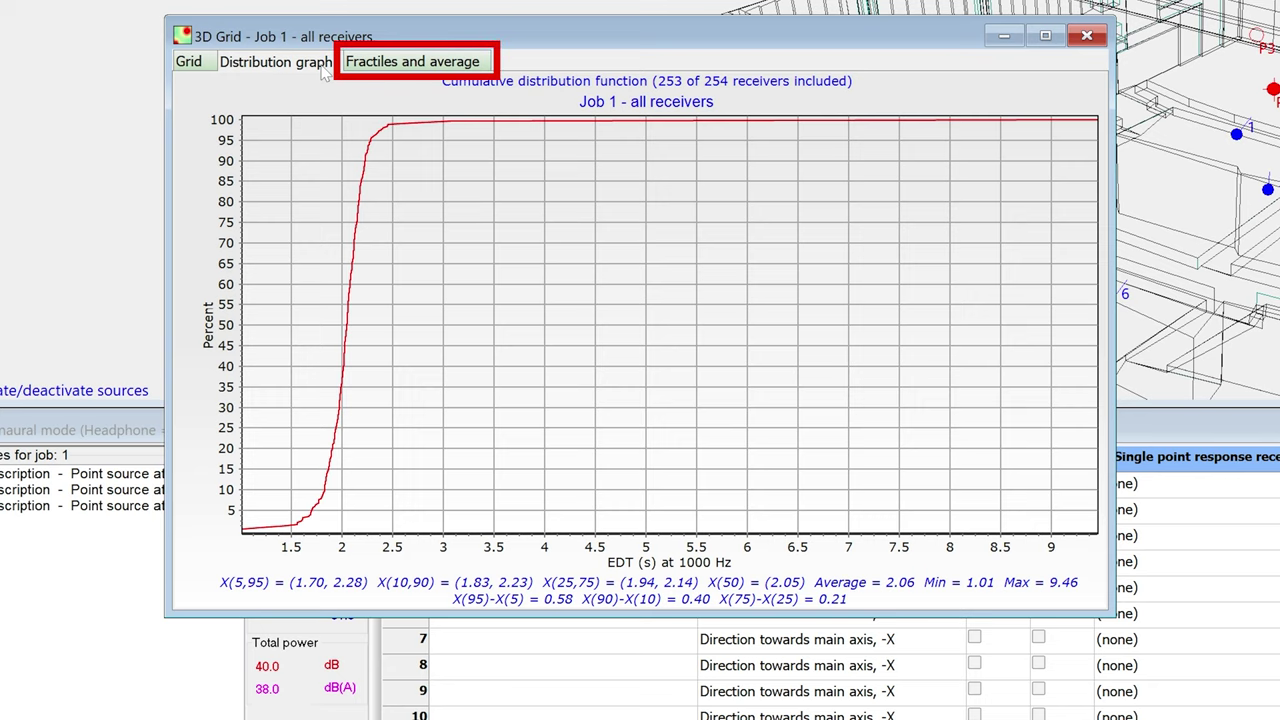
Show the EDT fractiles and average over frequency.
click(392, 66)
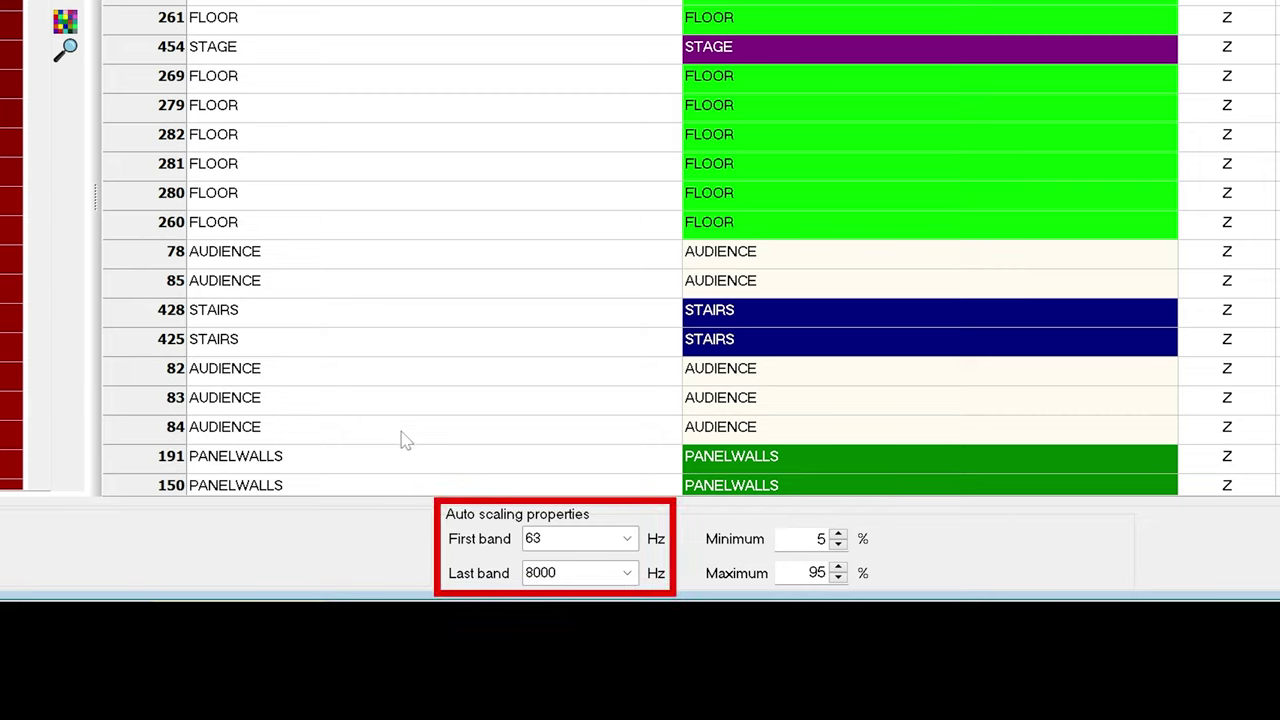
Set the auto scaling first band to 500 Hz and last band to 2000 Hz.
click(566, 539)
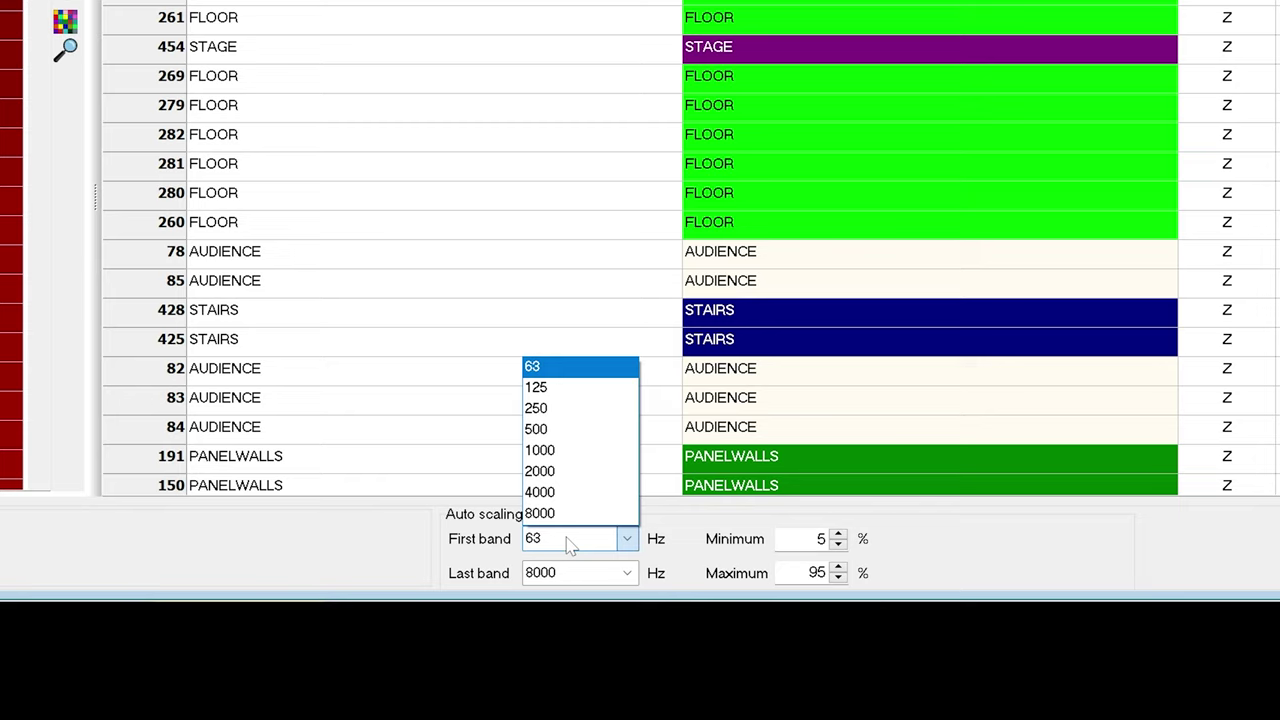
click(563, 433)
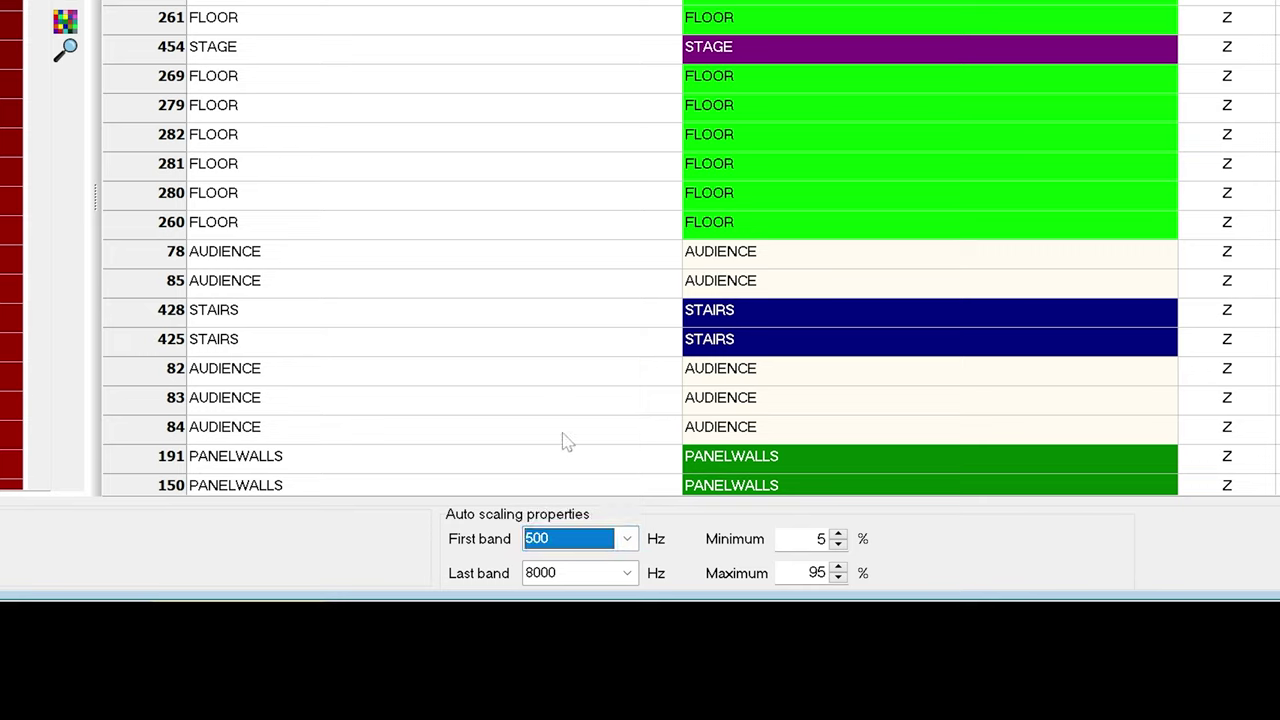
click(562, 574)
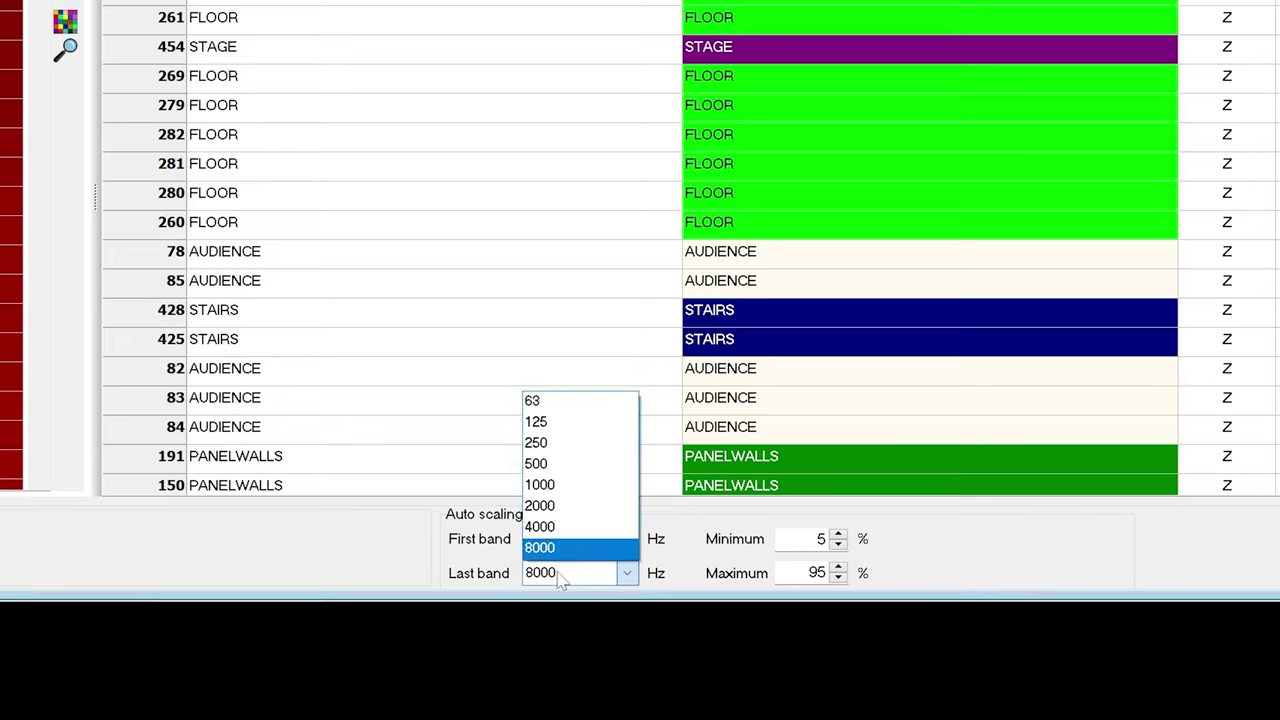
click(558, 511)
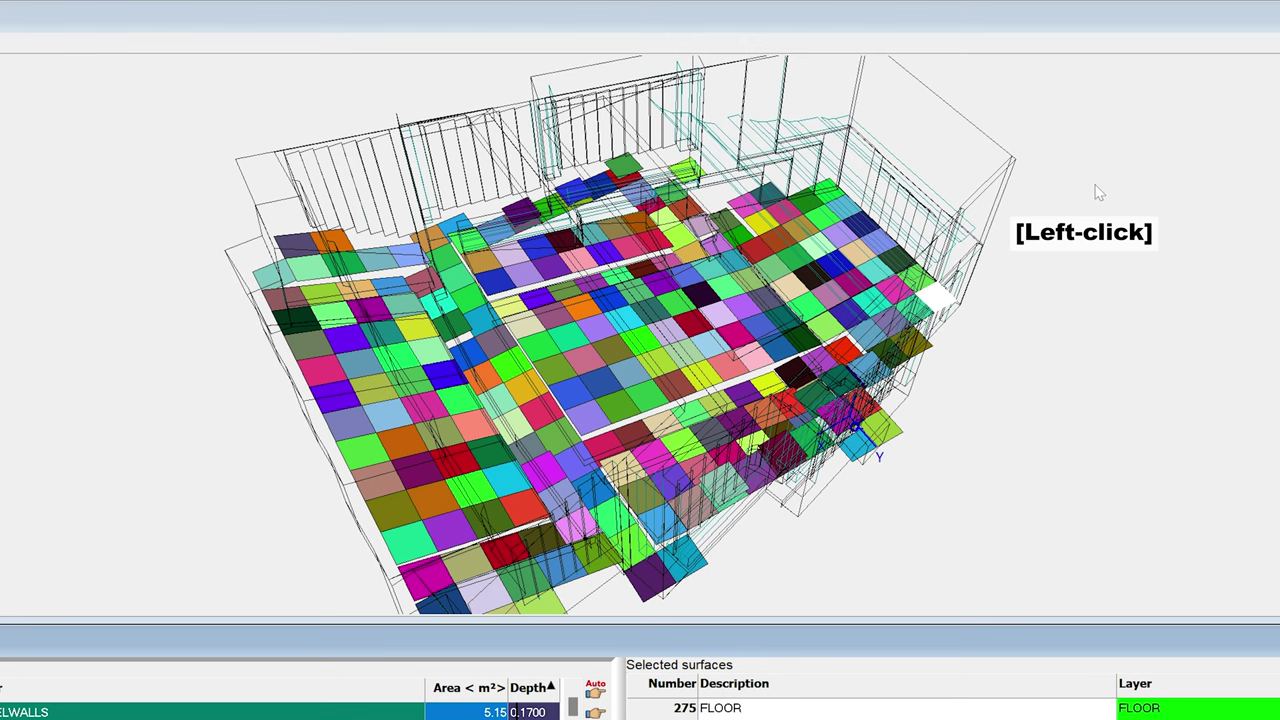
Create and save point source 4 at the picked floor grid cell.
click(1098, 193)
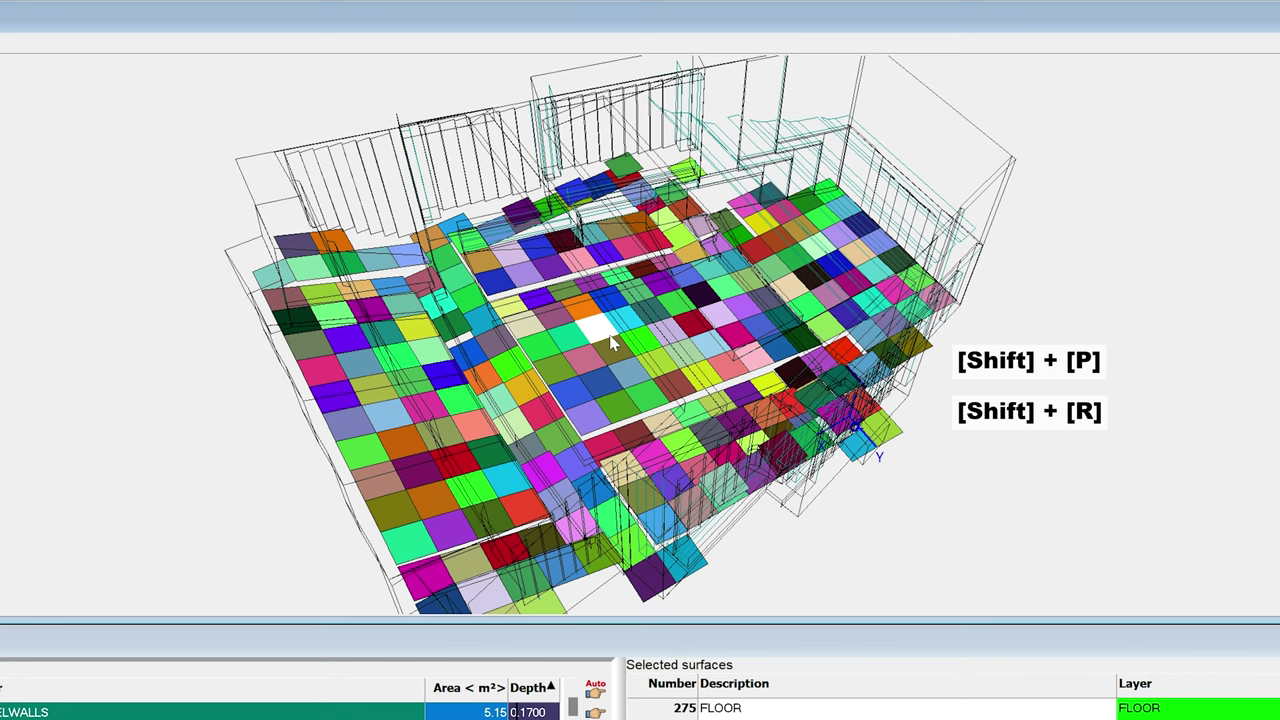
key(shift+p)
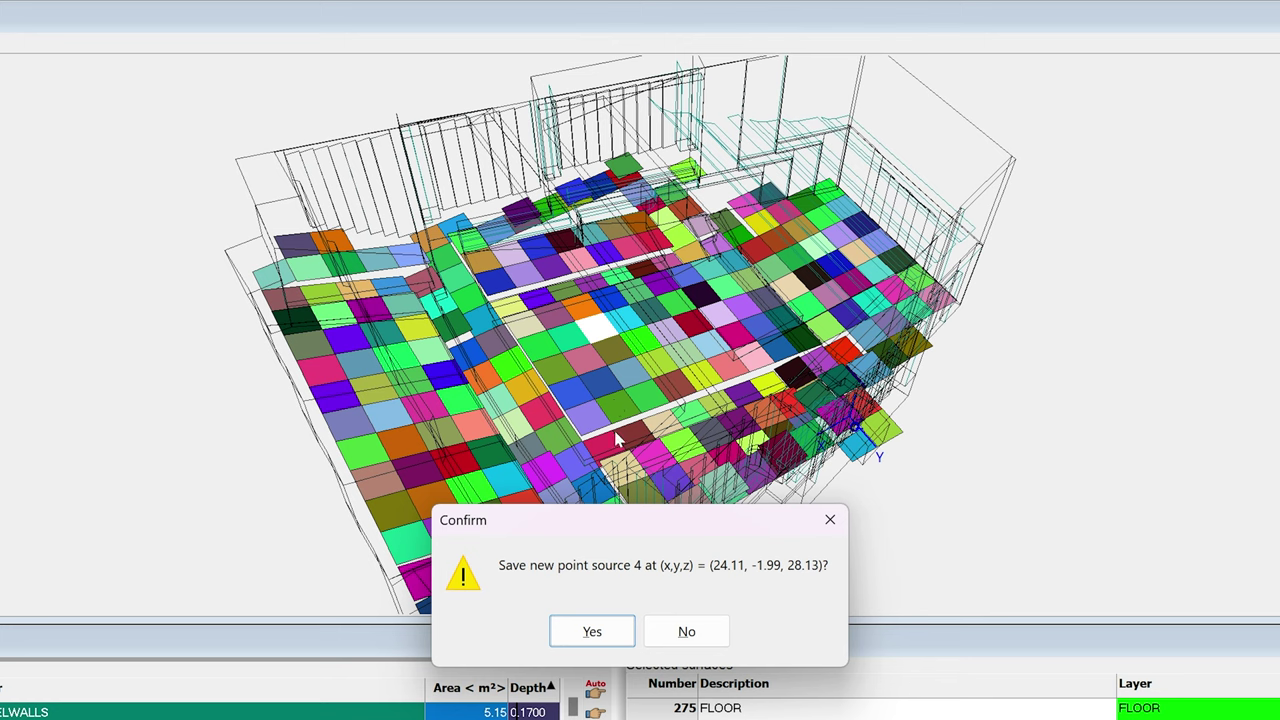
click(592, 632)
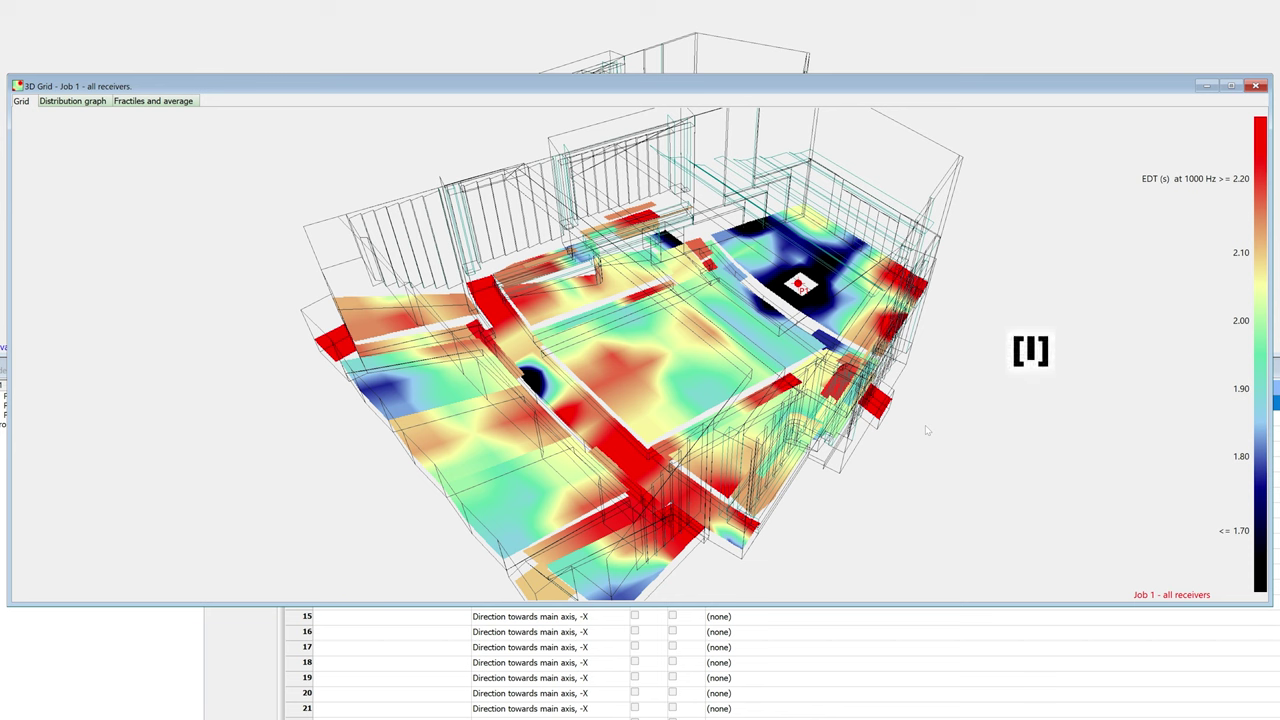
Switch to cell display and save receiver 7 at grid cell (38.11, -13.99, 32.84).
key(i)
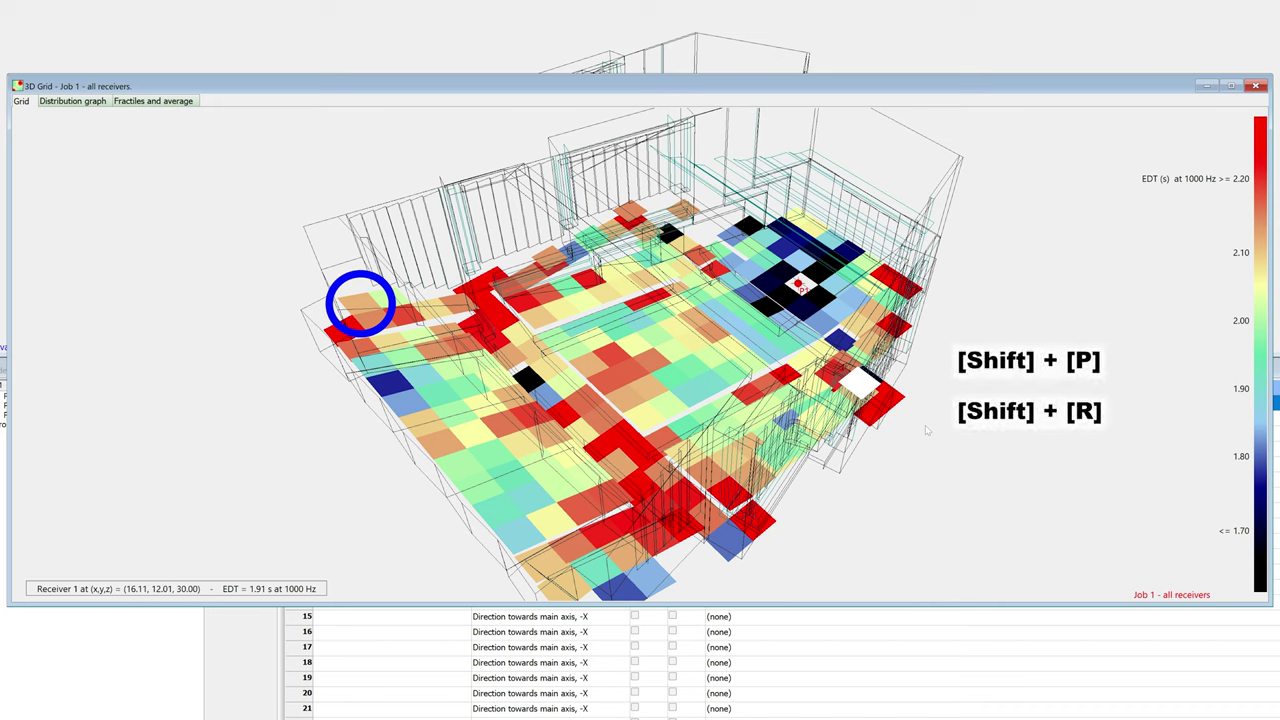
key(shift+p)
key(shift+p)
key(shift+p)
key(shift+p)
key(shift+p)
key(shift+p)
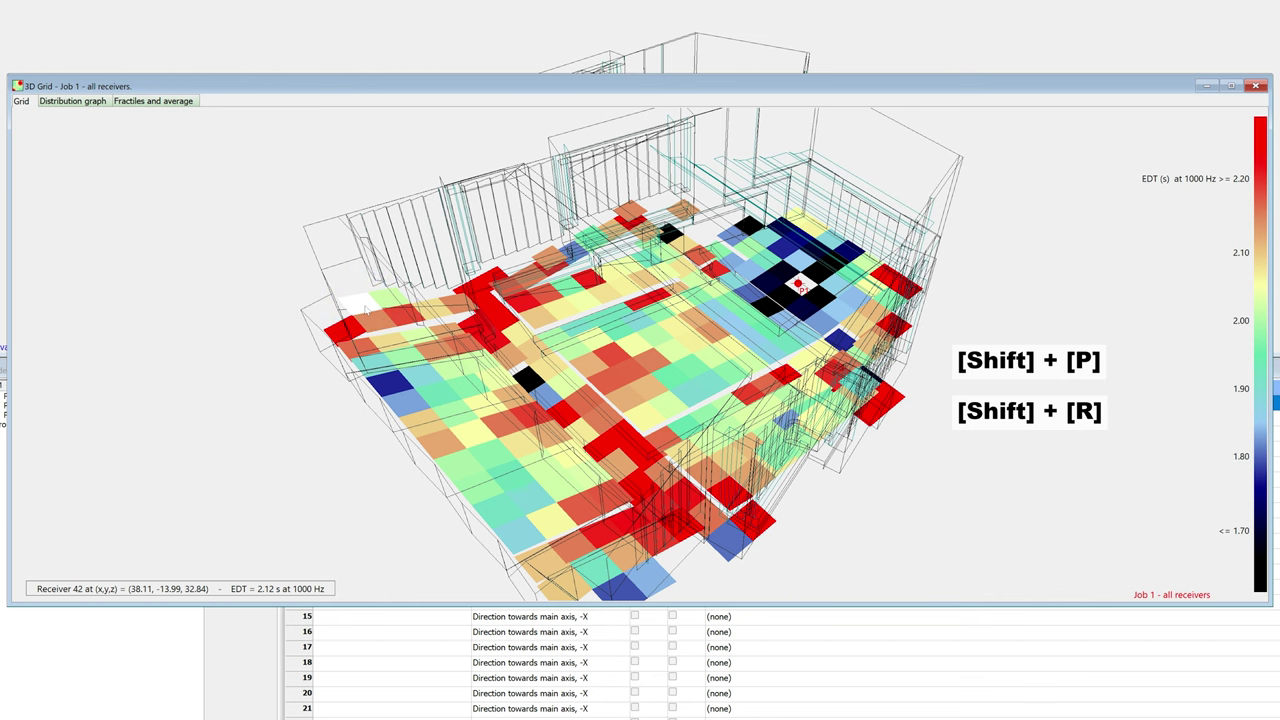
key(shift+r)
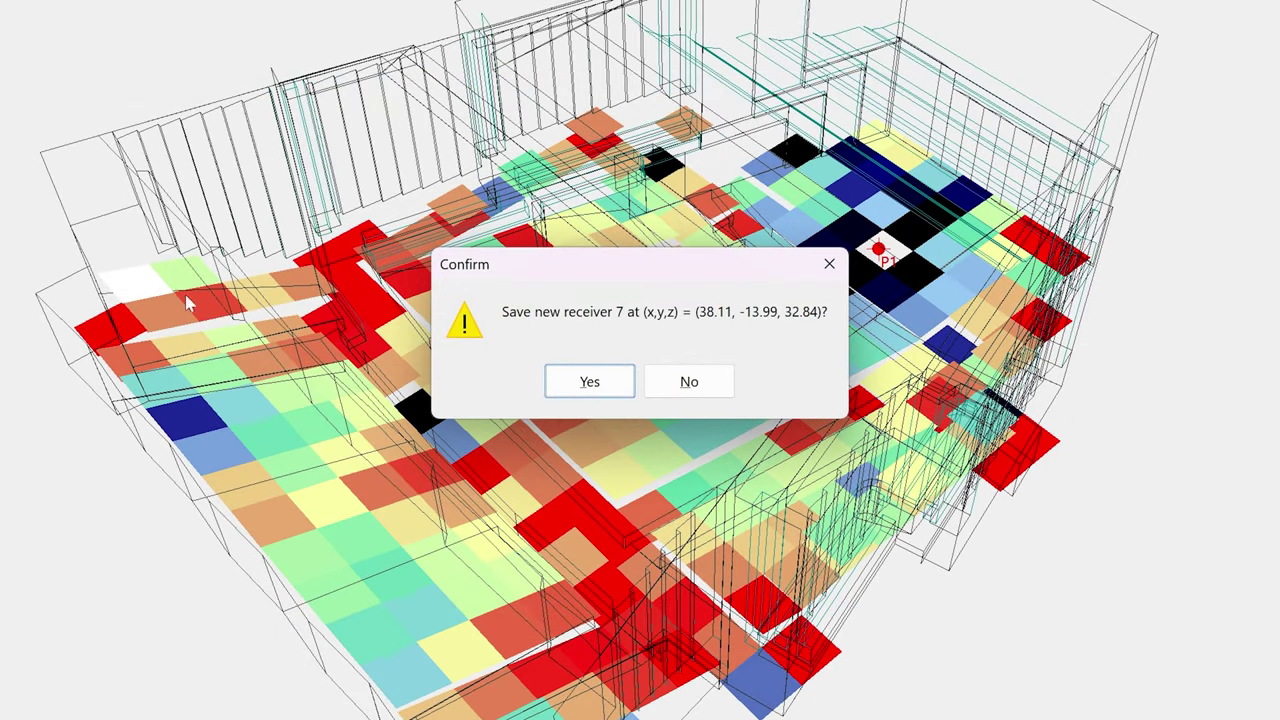
click(590, 385)
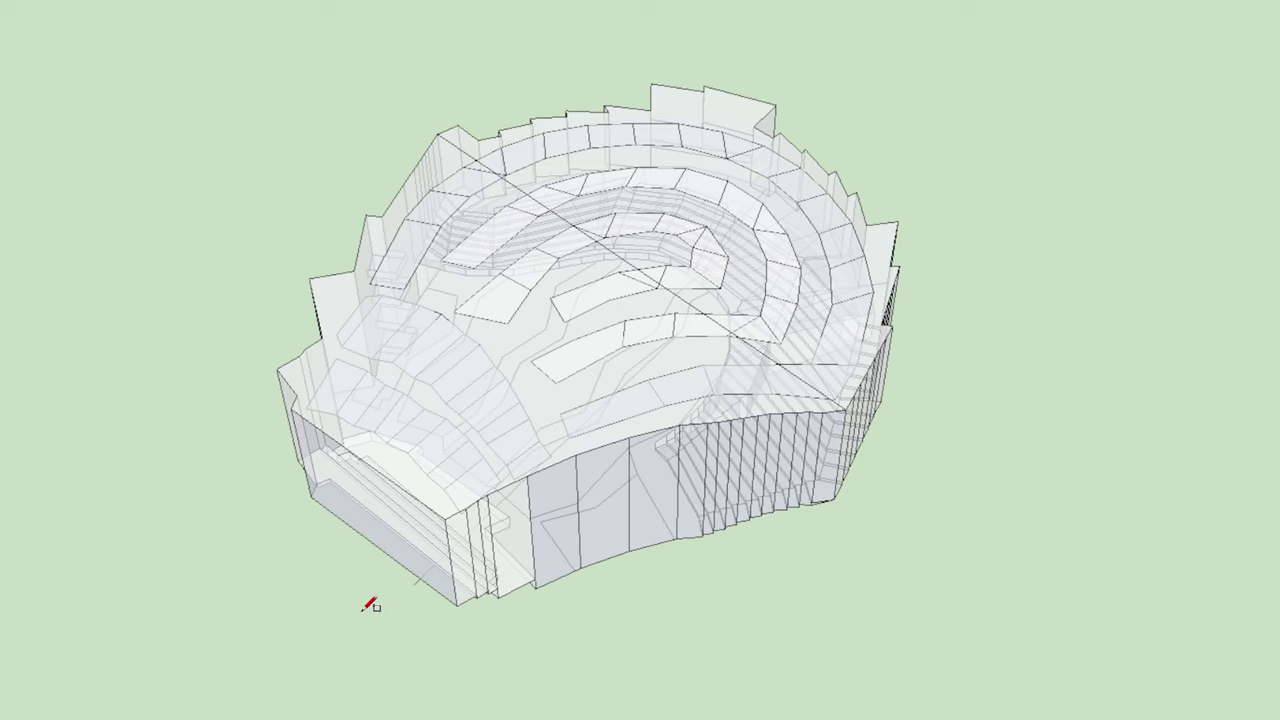
Draw a line from the model's lower-left corner to an endpoint on the upper seating tiers.
click(413, 584)
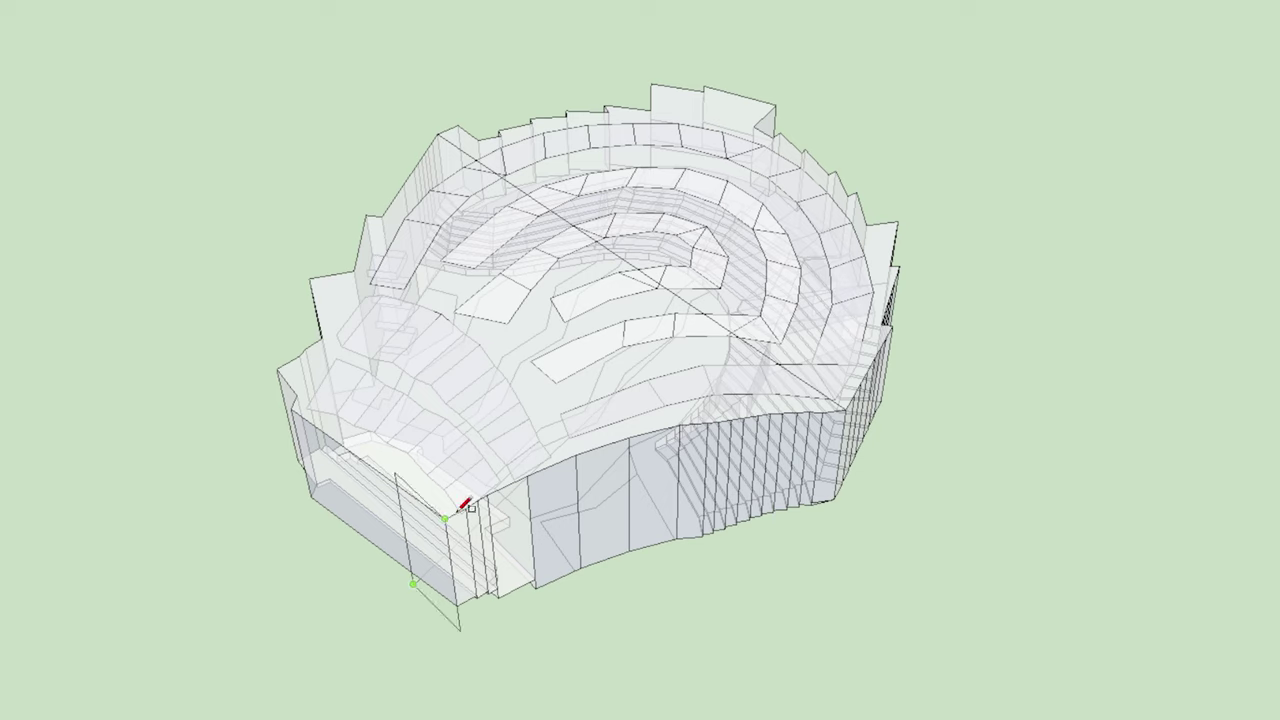
click(663, 212)
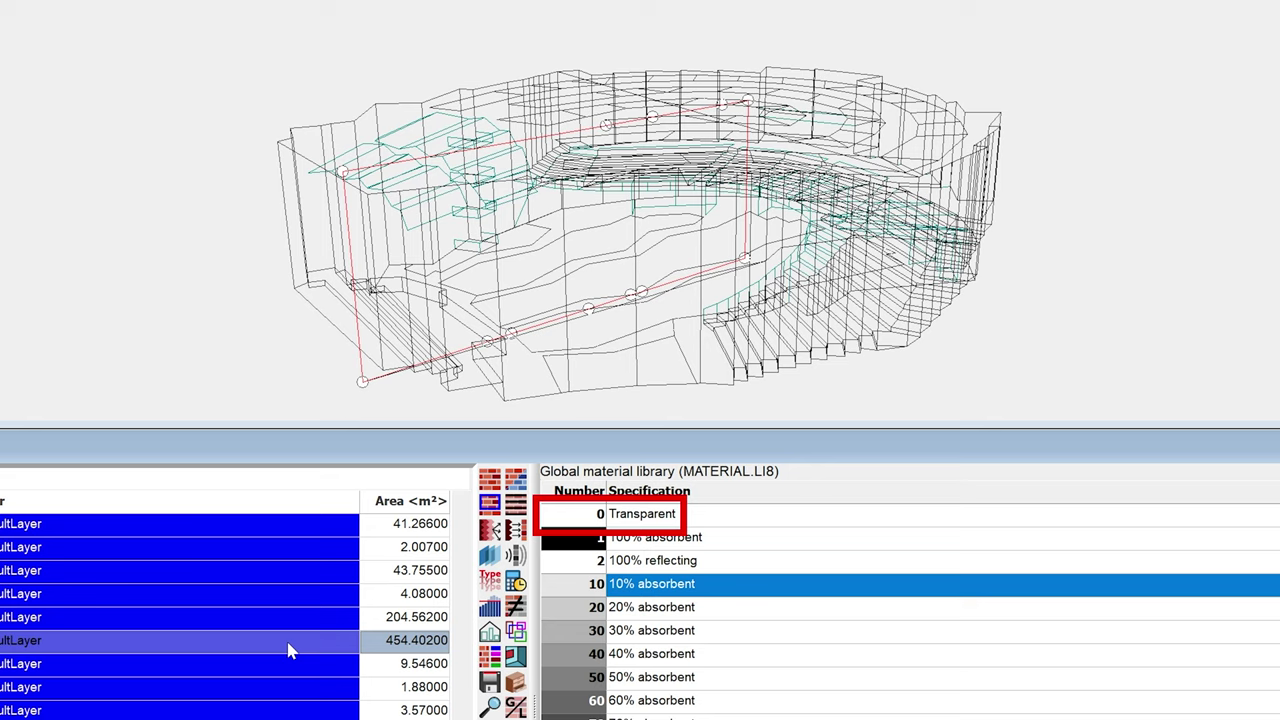
Make the cross-section 0 Transparent, set surface 564 as receiver surface, and show its grid.
click(670, 518)
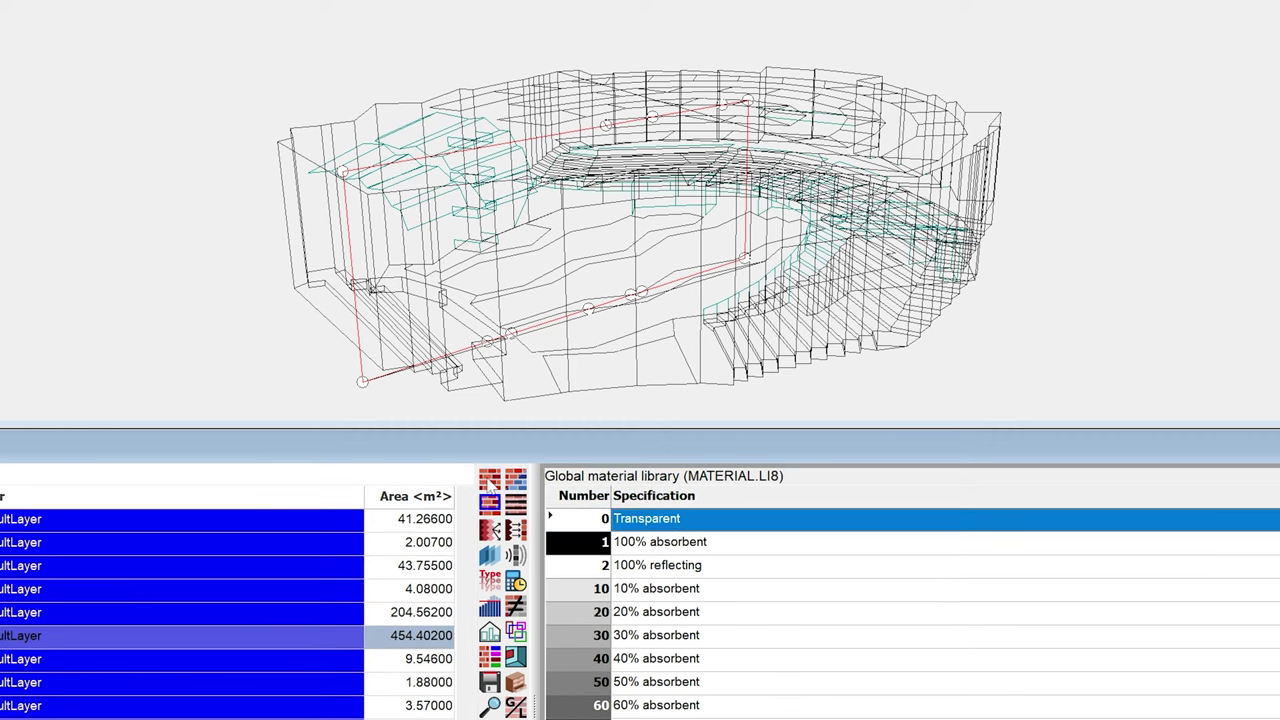
key(Down)
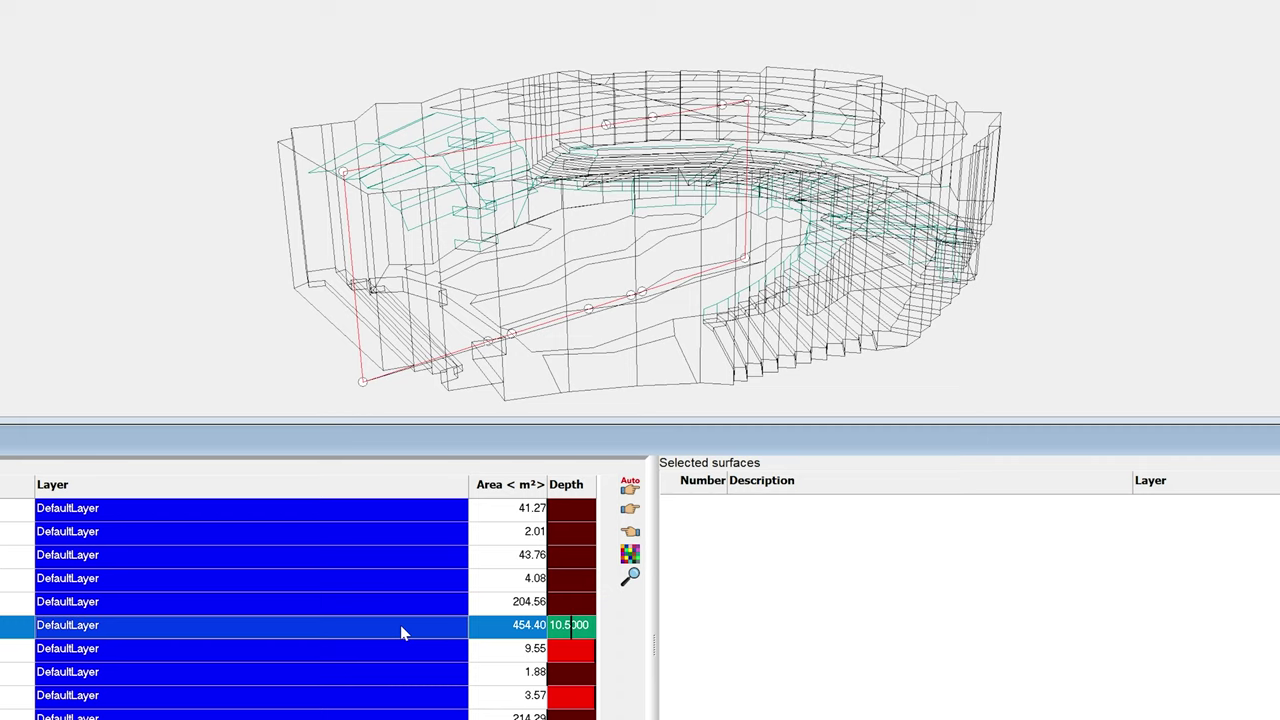
click(631, 529)
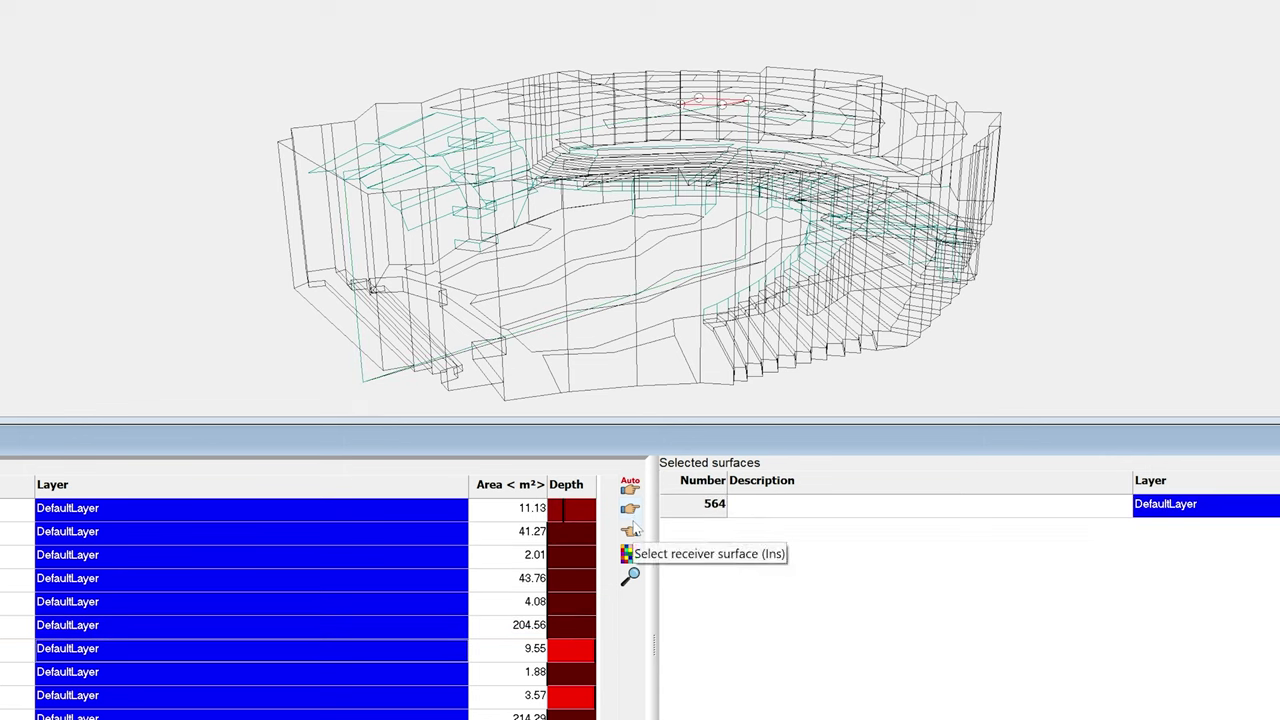
click(629, 562)
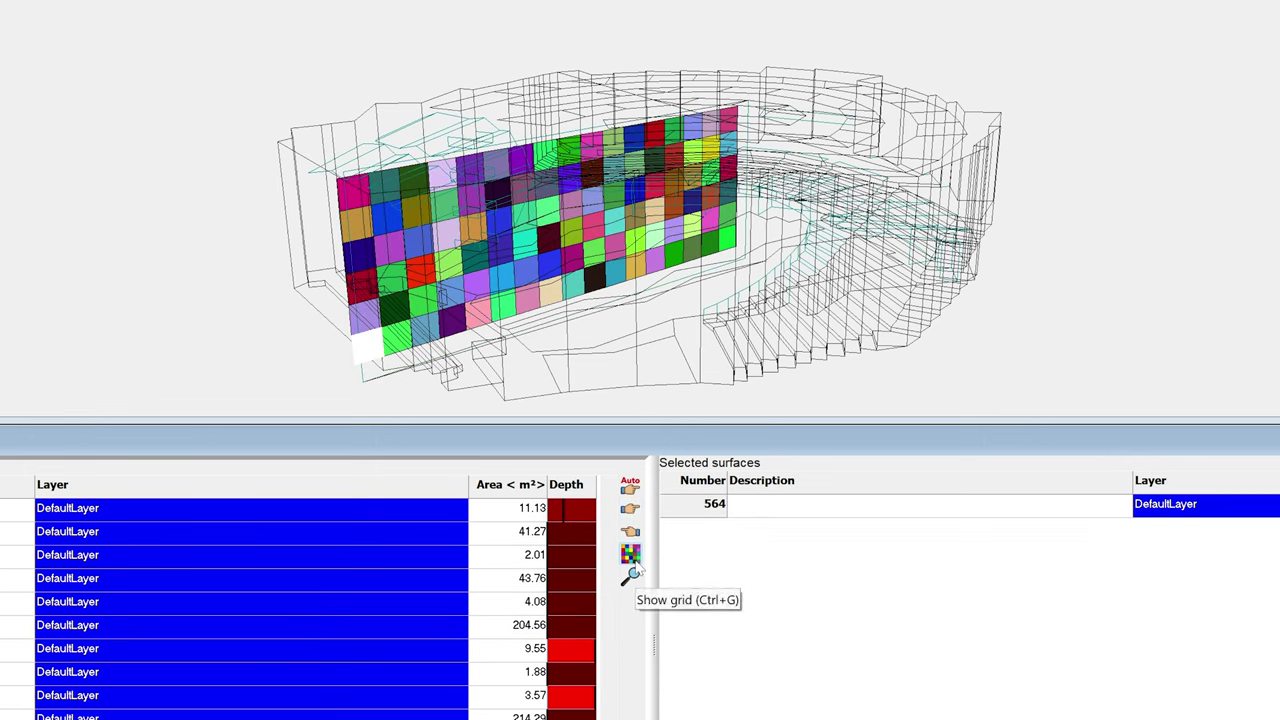